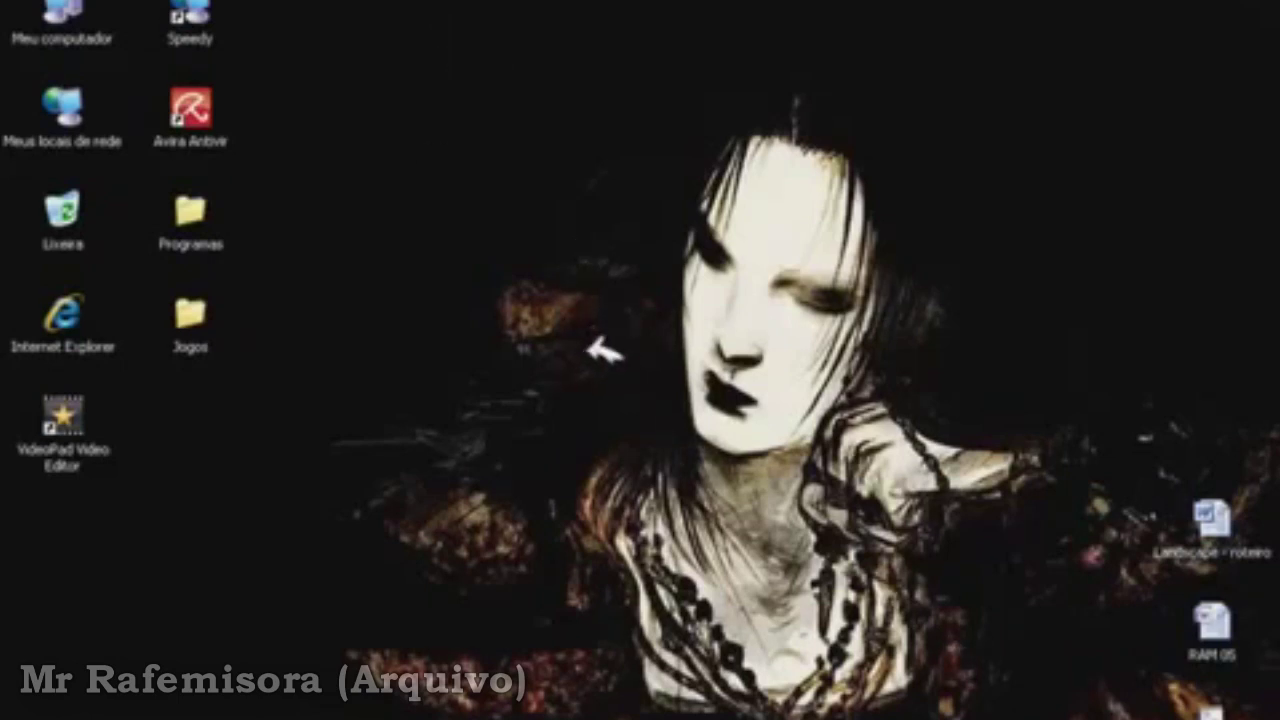
Step: Open the Programas folder on the desktop and bring up the VideoPad video editor
drag(272, 530, 23, 407)
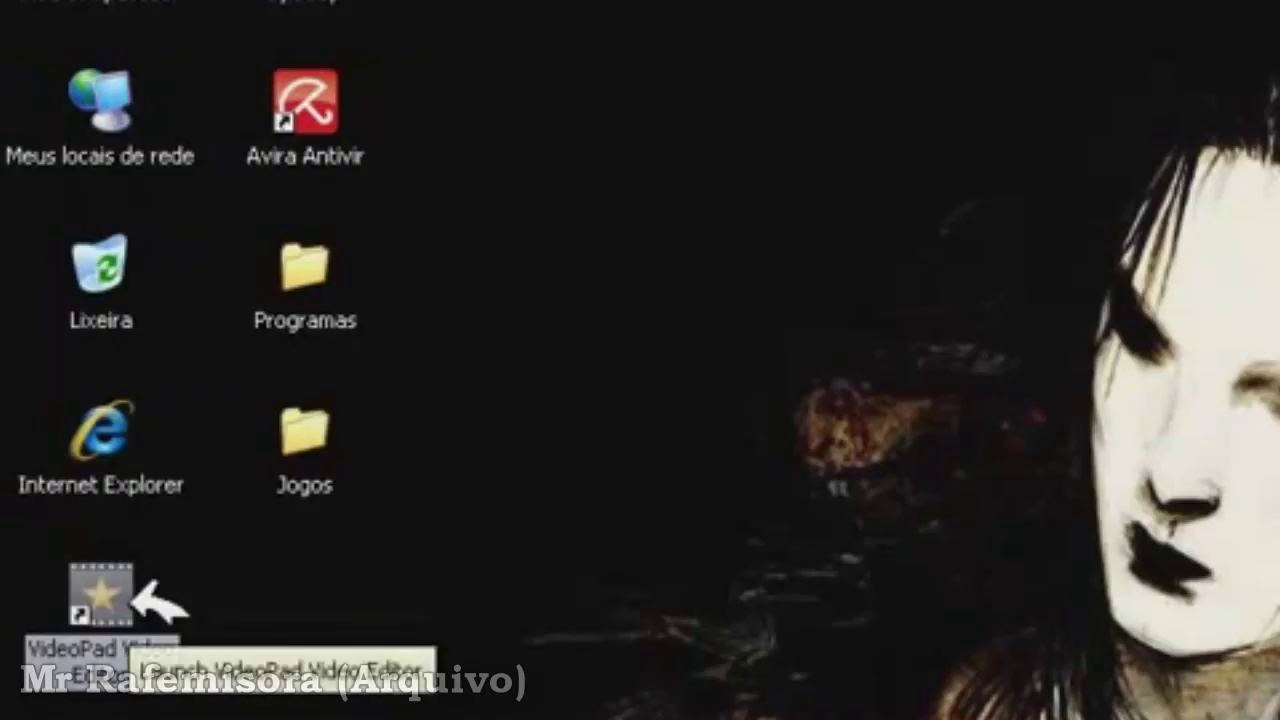
click(530, 668)
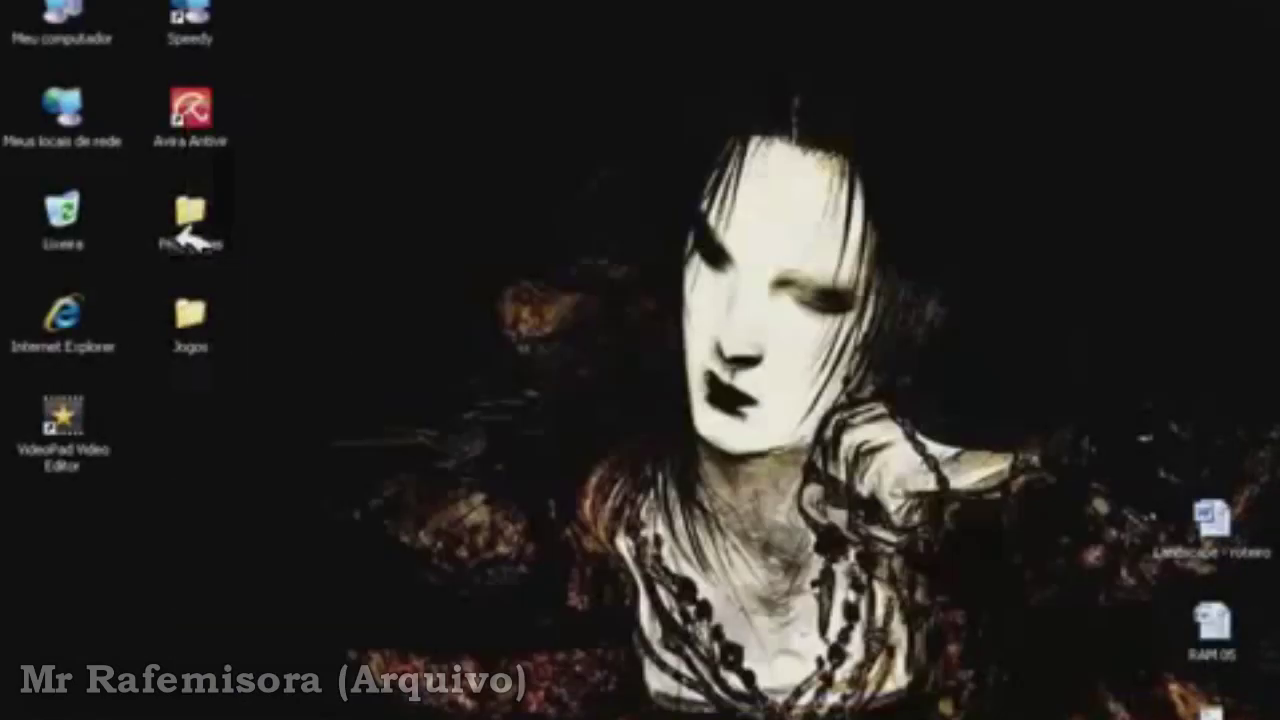
double_click(188, 238)
click(478, 537)
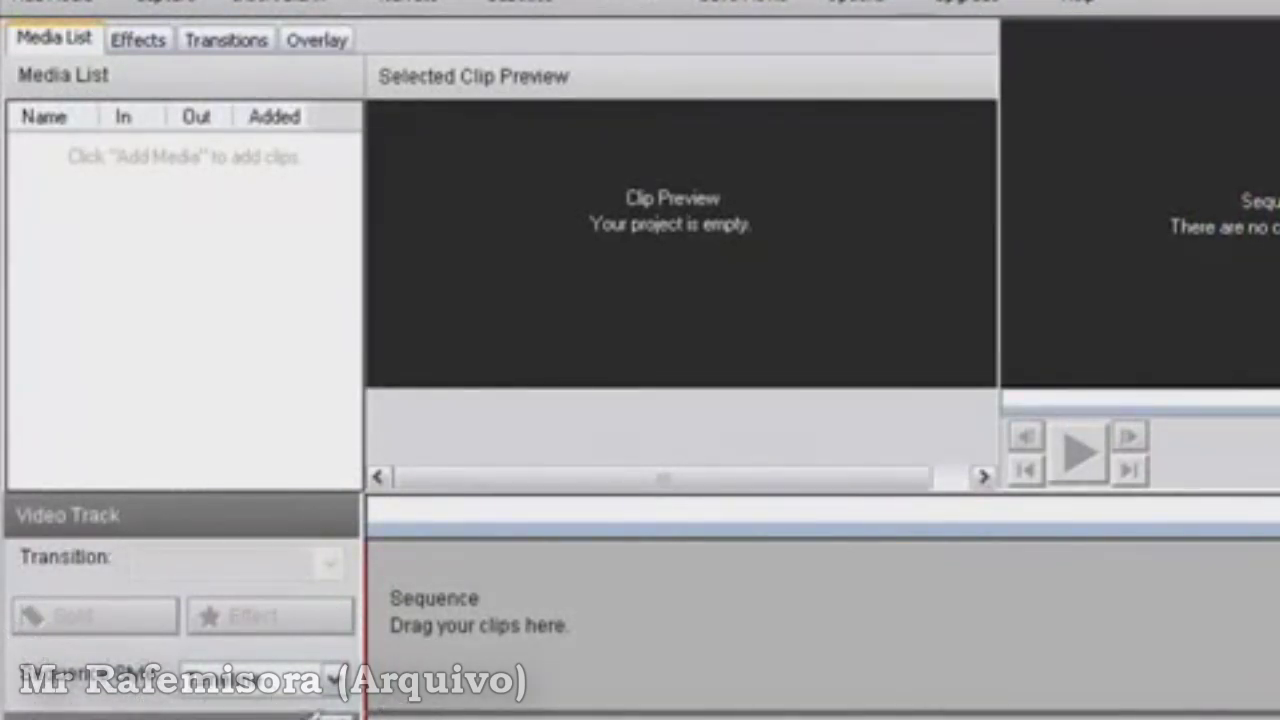
Step: Raise the volume of the Audio Track, Soundtrack 1 and Soundtrack 2 to maximum
click(338, 714)
click(818, 552)
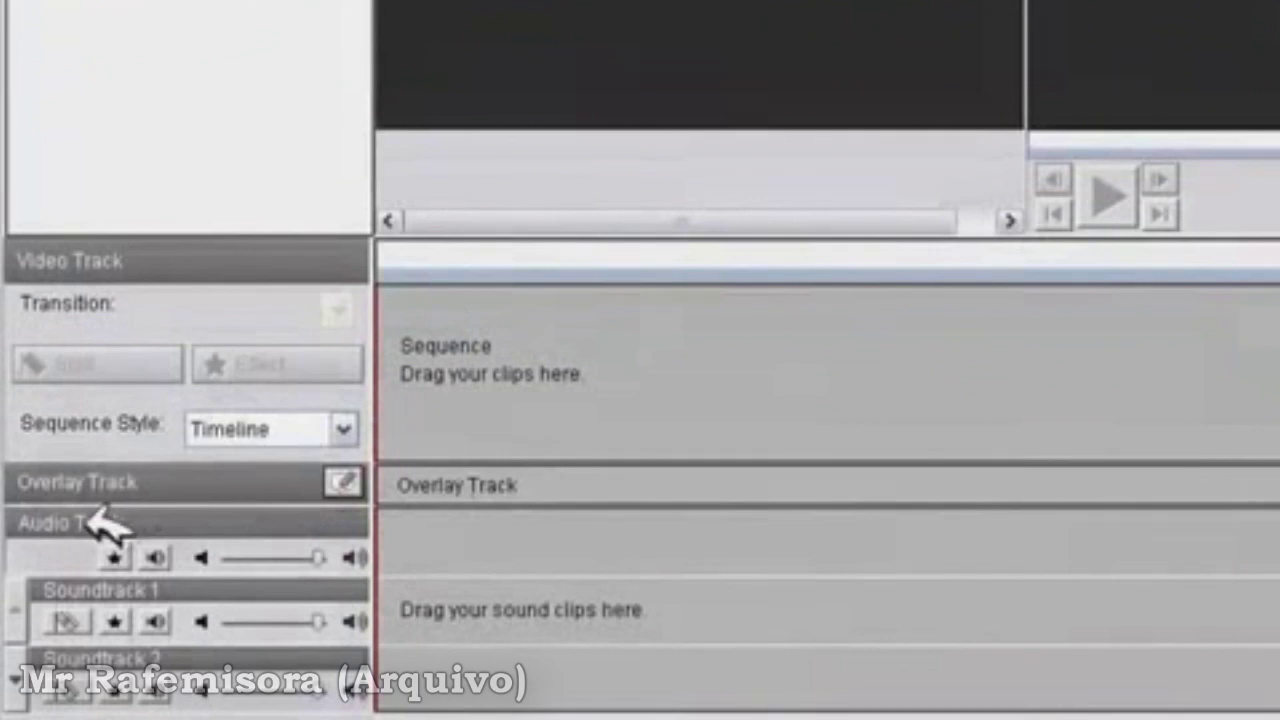
mouse_move(320, 556)
mouse_down()
mouse_move(275, 553)
mouse_move(345, 558)
mouse_up()
drag(318, 621, 345, 628)
mouse_move(320, 688)
mouse_down()
mouse_move(240, 688)
mouse_move(335, 688)
mouse_up()
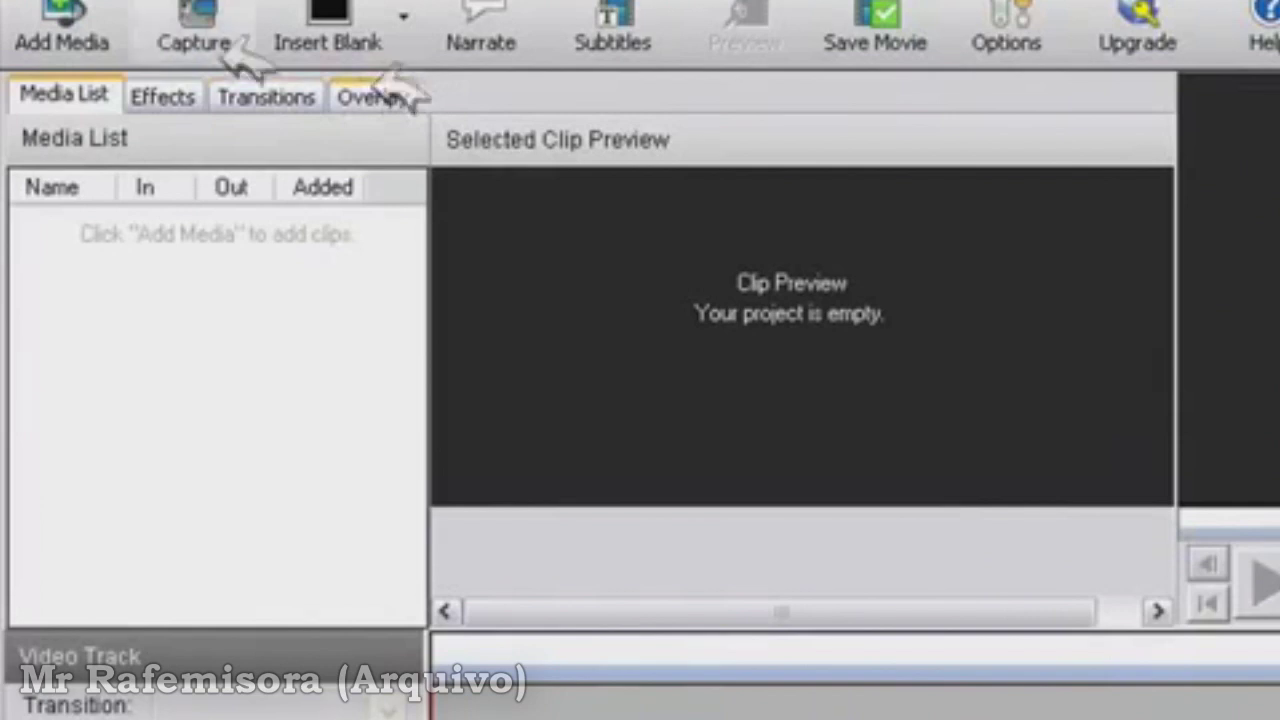
Step: Add the audio file 10 Floatage Girl from the BAROQUE folder and the video RAM - ep.1 from the Efietos especiais folder to the project
click(36, 32)
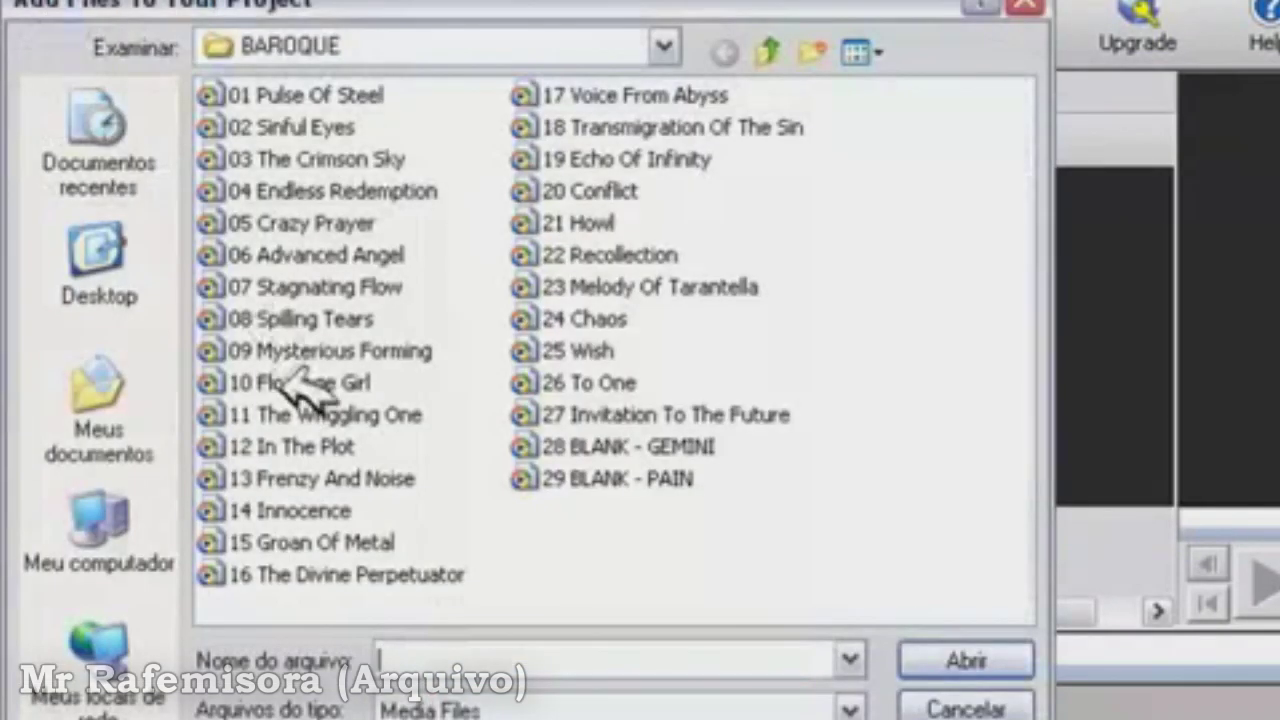
double_click(296, 380)
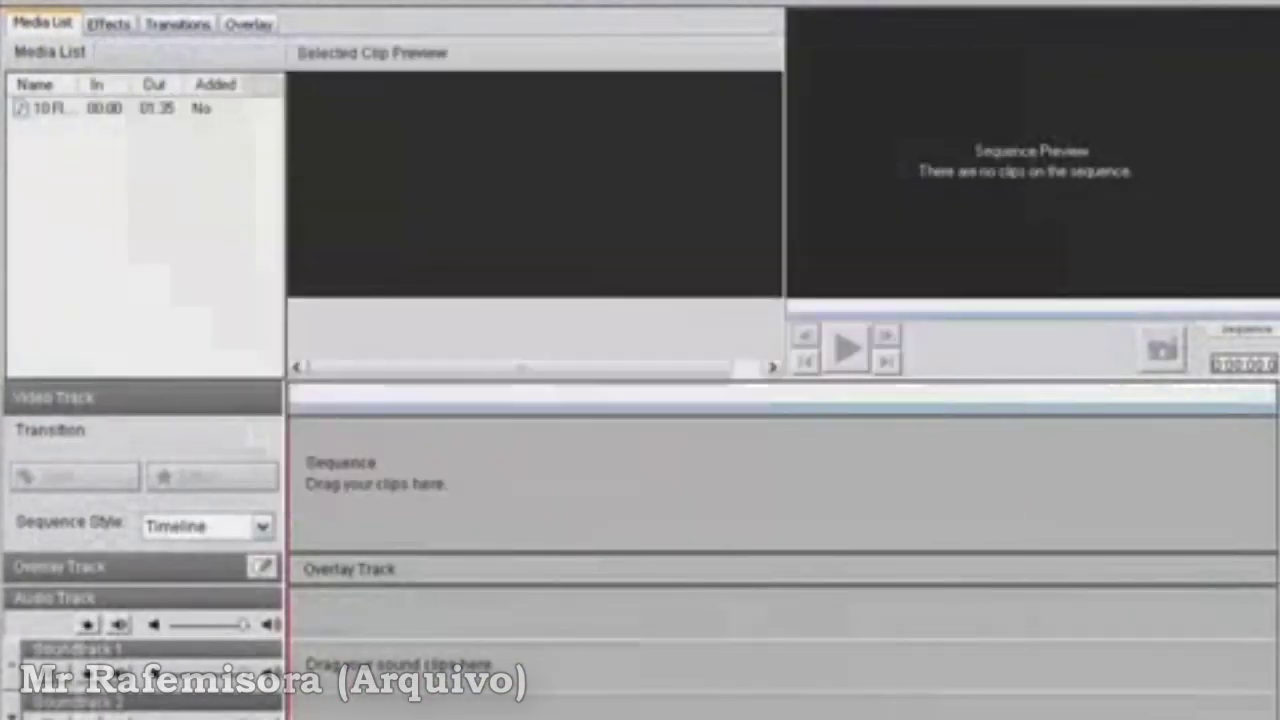
key(ctrl+o)
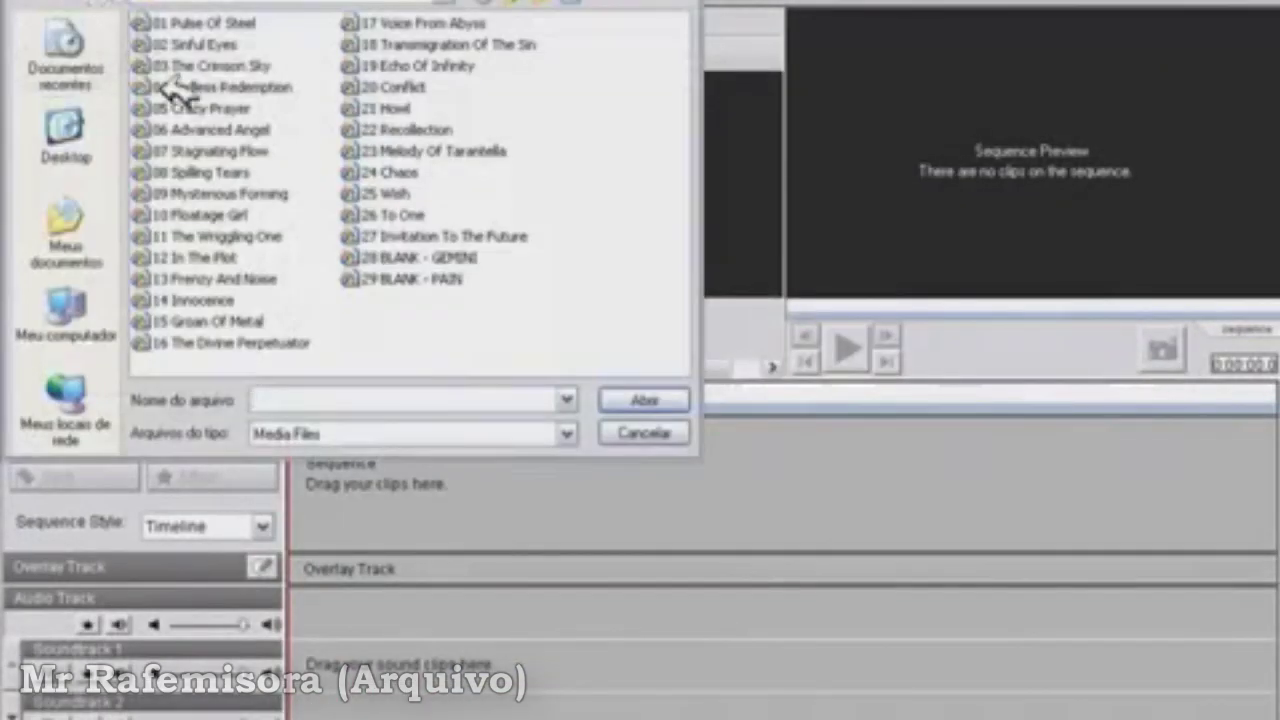
click(92, 218)
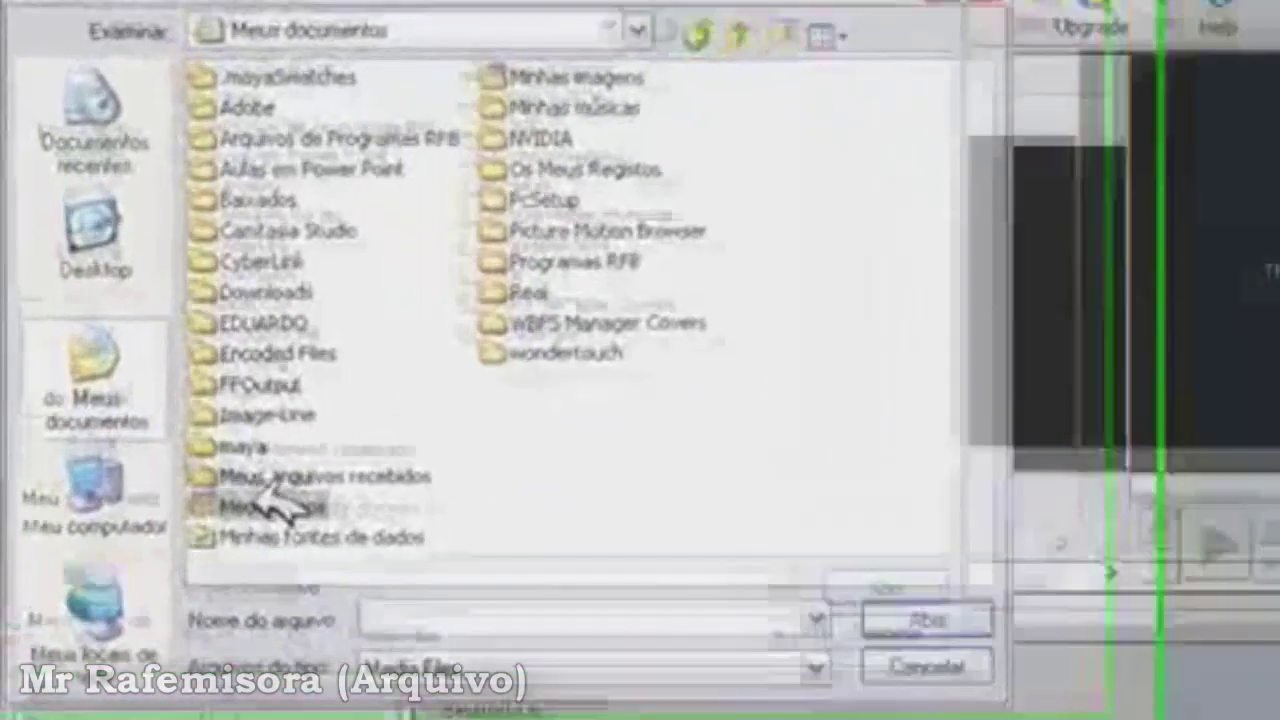
double_click(180, 321)
double_click(908, 400)
scroll(766, 349, down, 3)
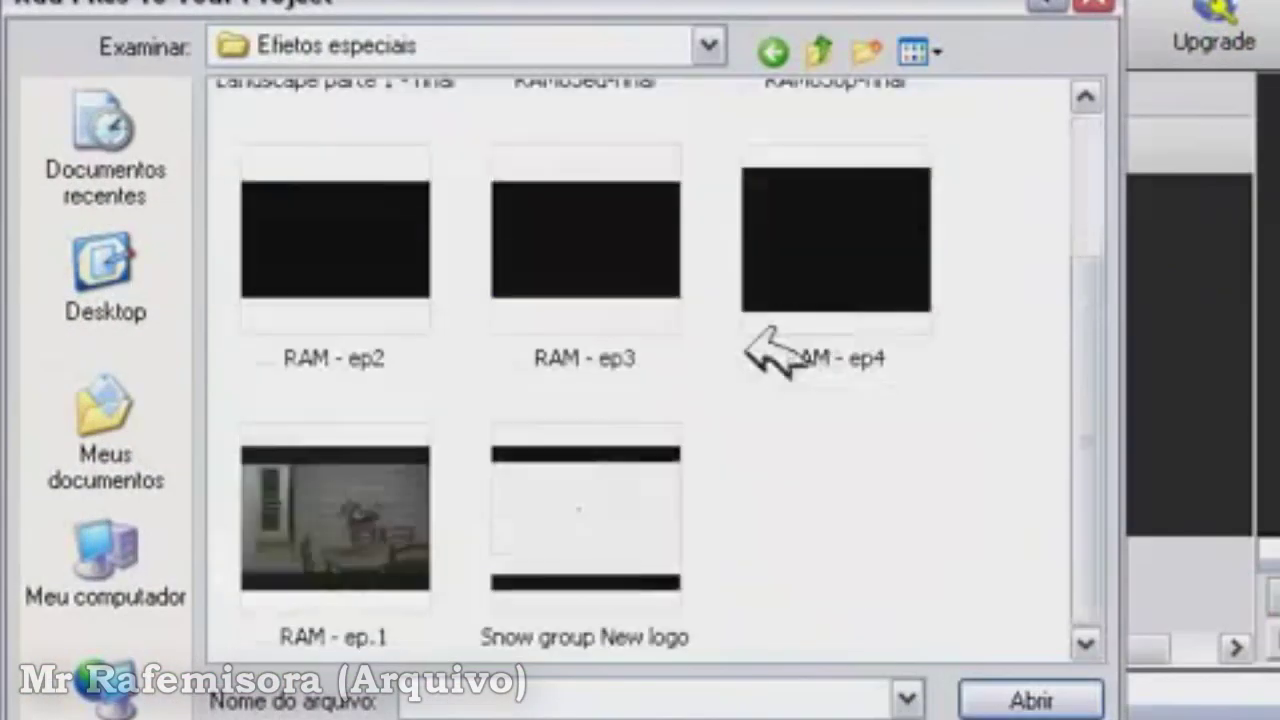
click(395, 330)
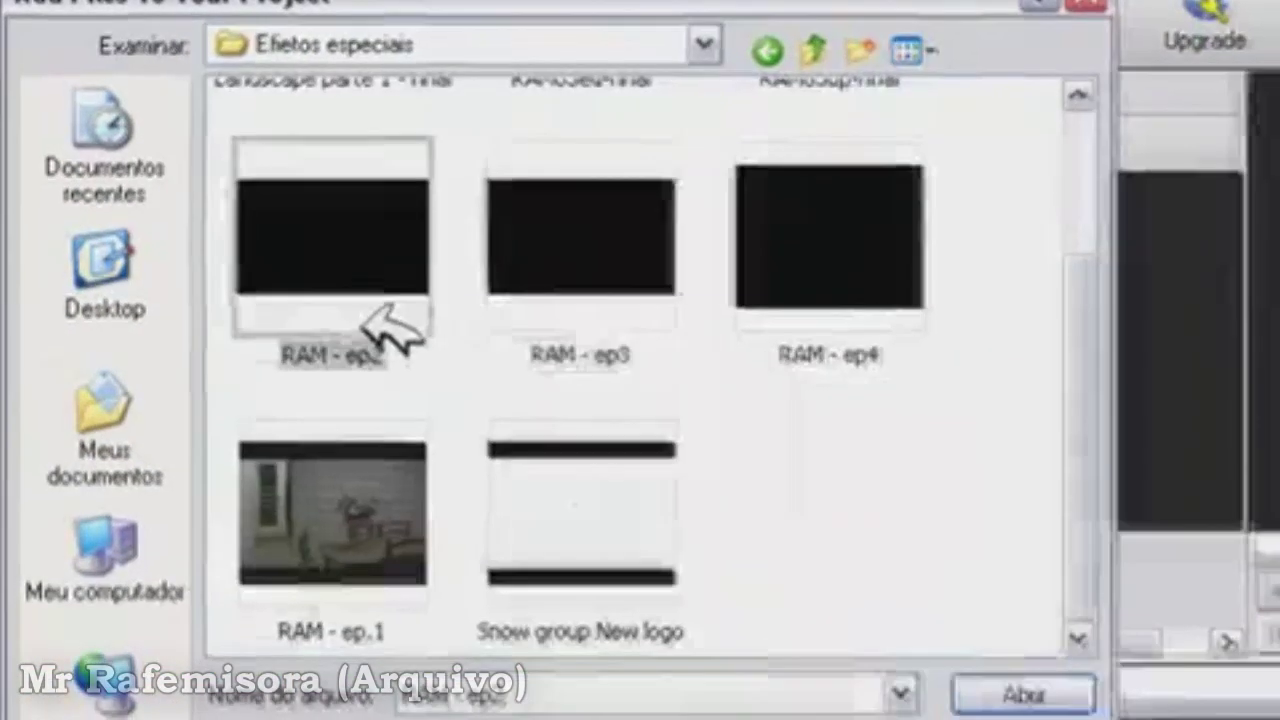
double_click(332, 512)
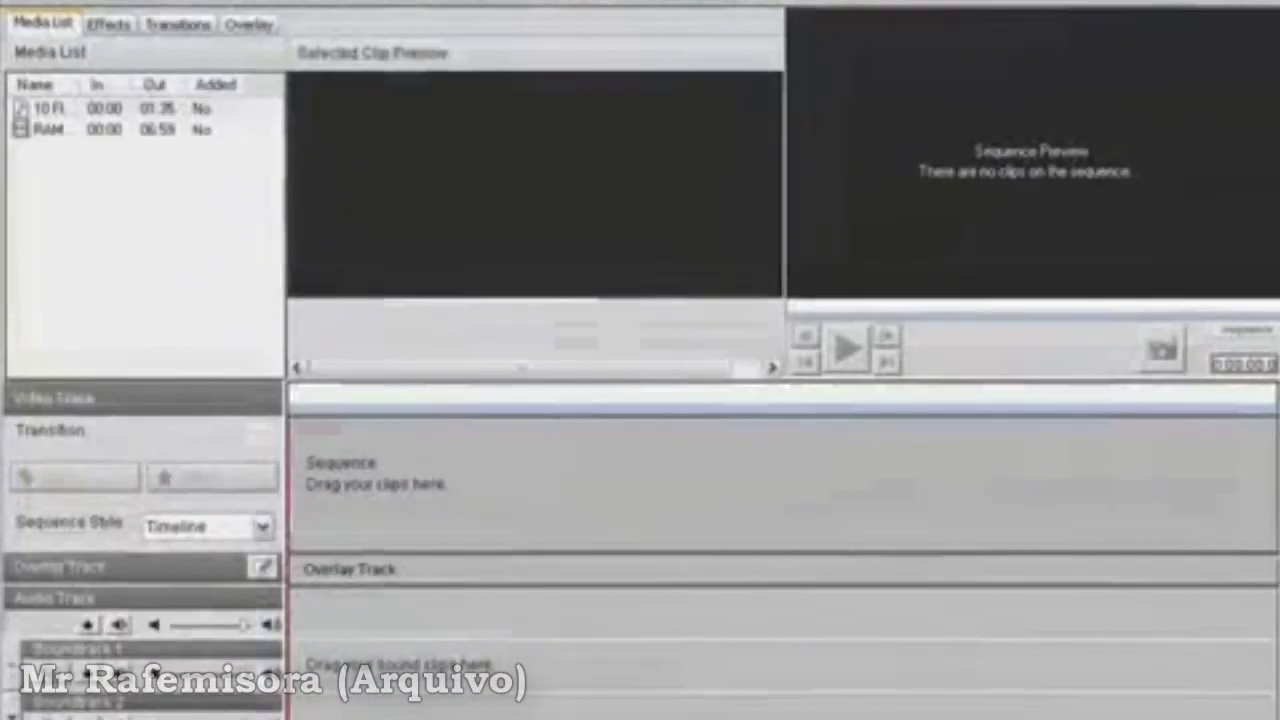
Step: Preview the audio clip and set its in point at 0:00:21.4 and its out point at 0:00:32.4
click(55, 110)
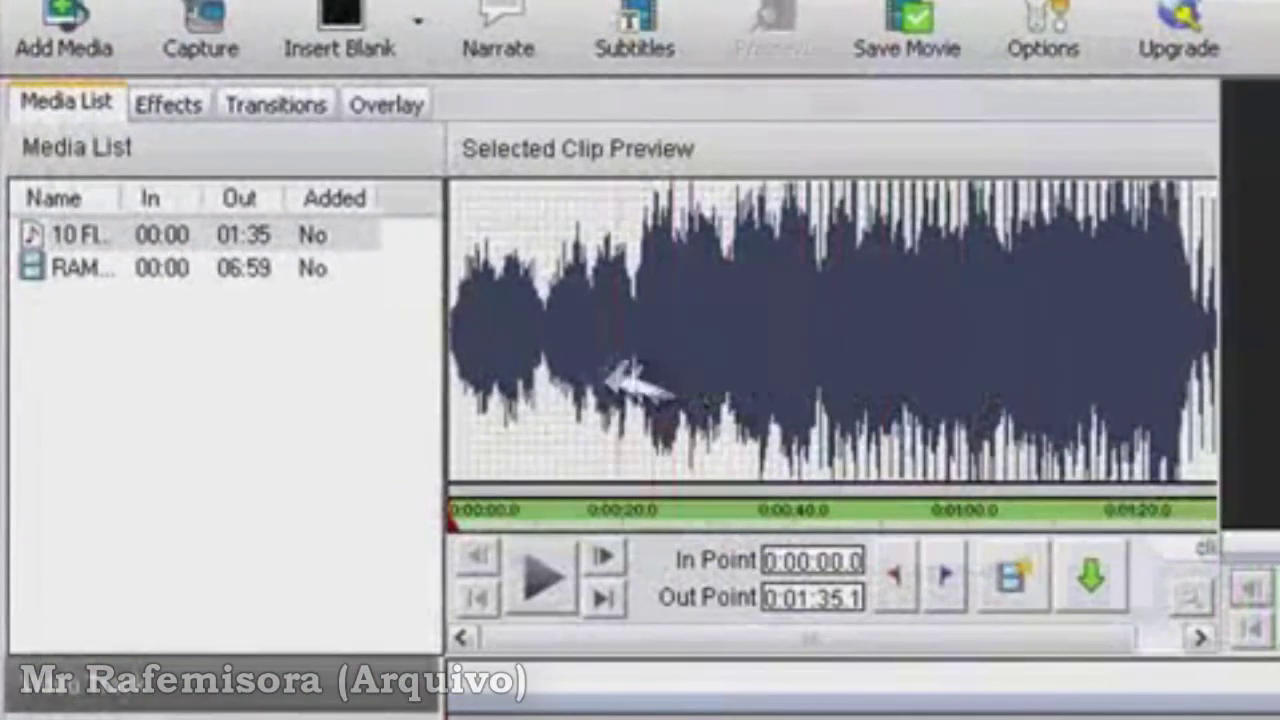
click(543, 576)
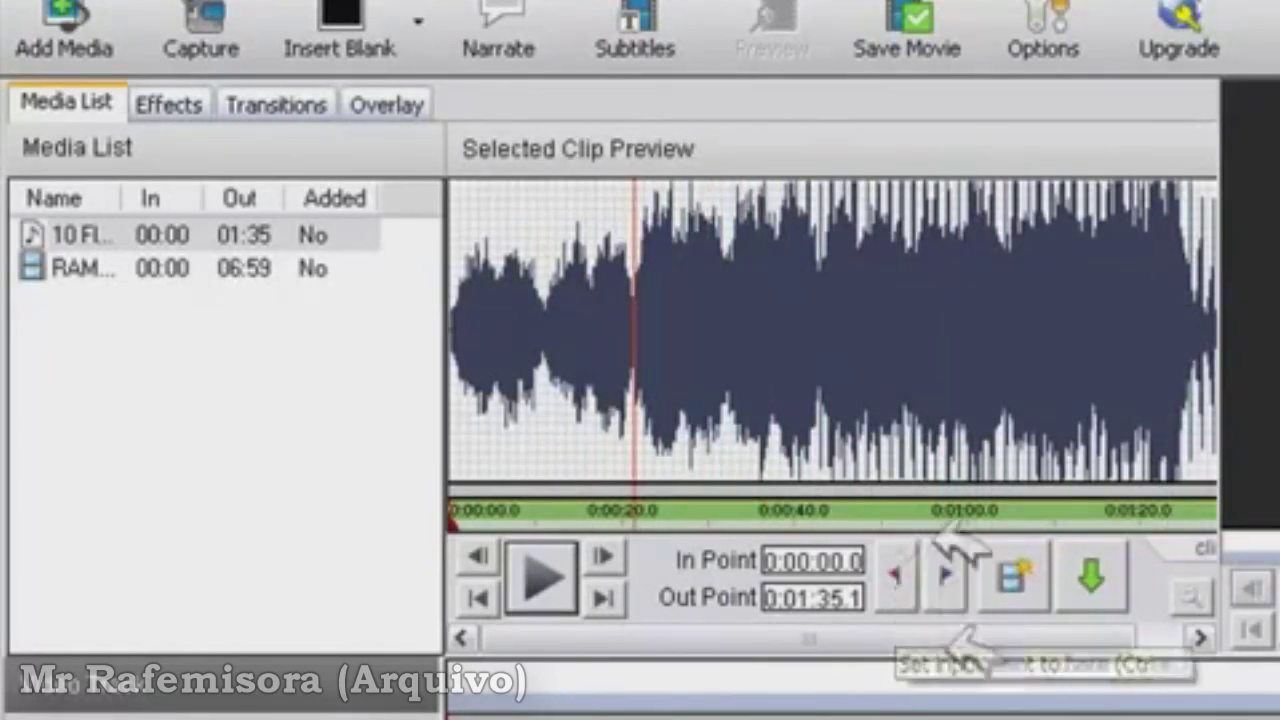
click(905, 573)
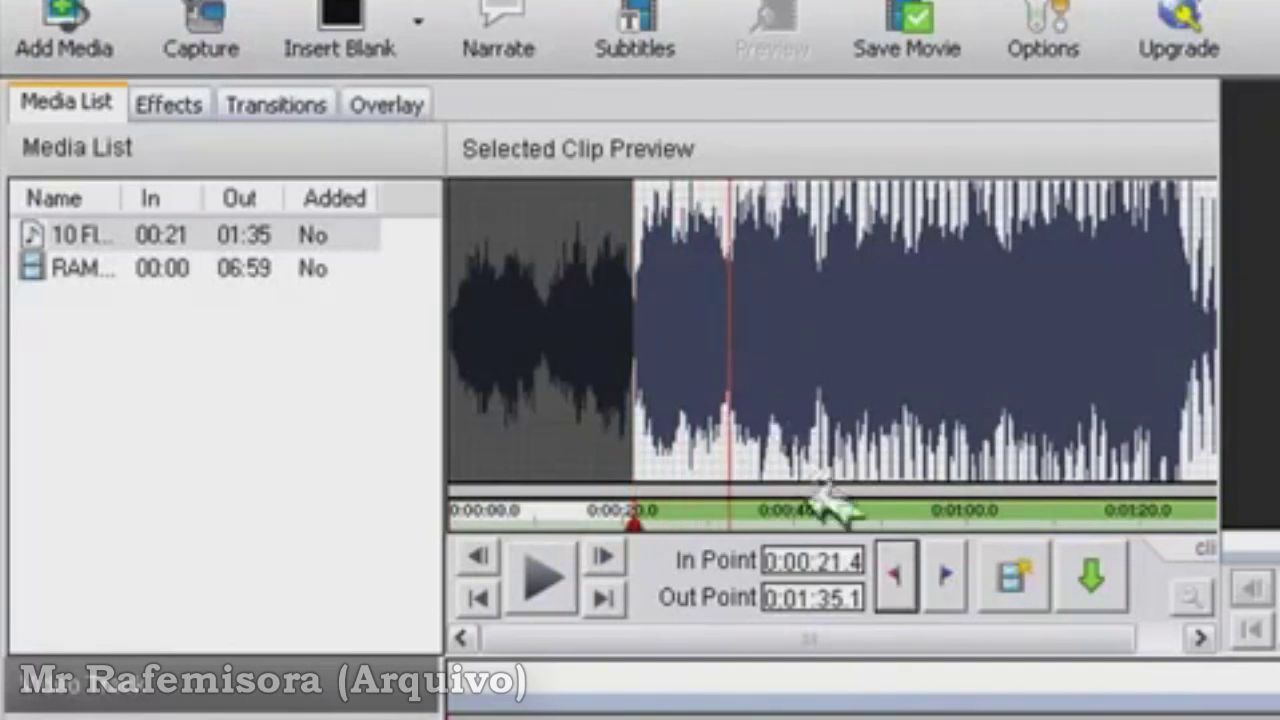
click(945, 573)
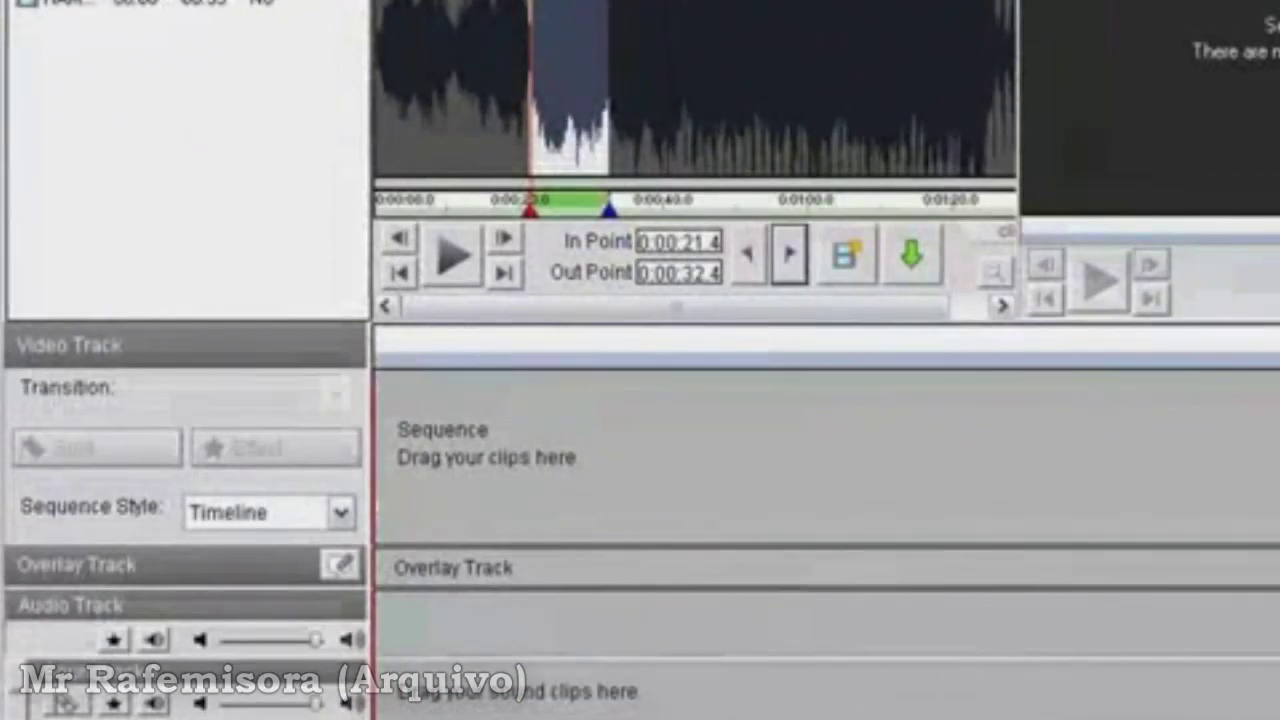
Step: Place the trimmed audio clip on Soundtrack 1 and try extending its out point along the clip preview
drag(170, 8, 450, 620)
click(720, 677)
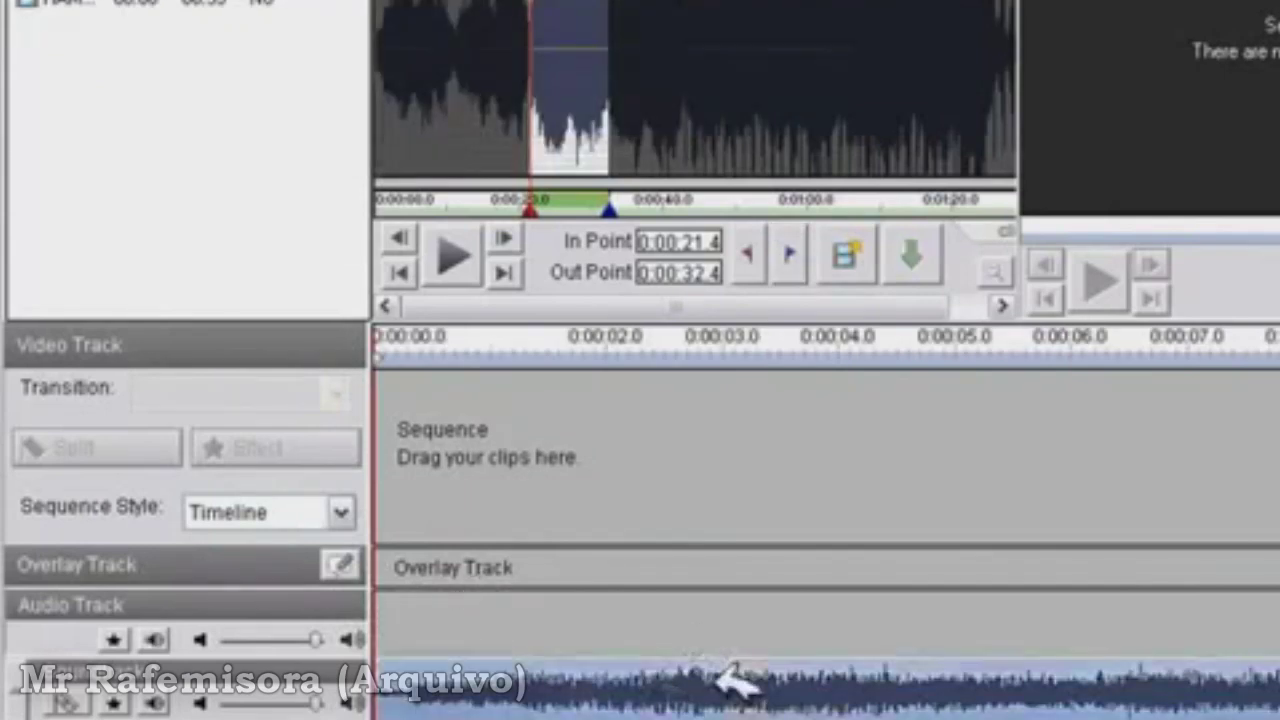
mouse_move(610, 209)
mouse_down()
mouse_move(815, 208)
mouse_move(659, 208)
mouse_up()
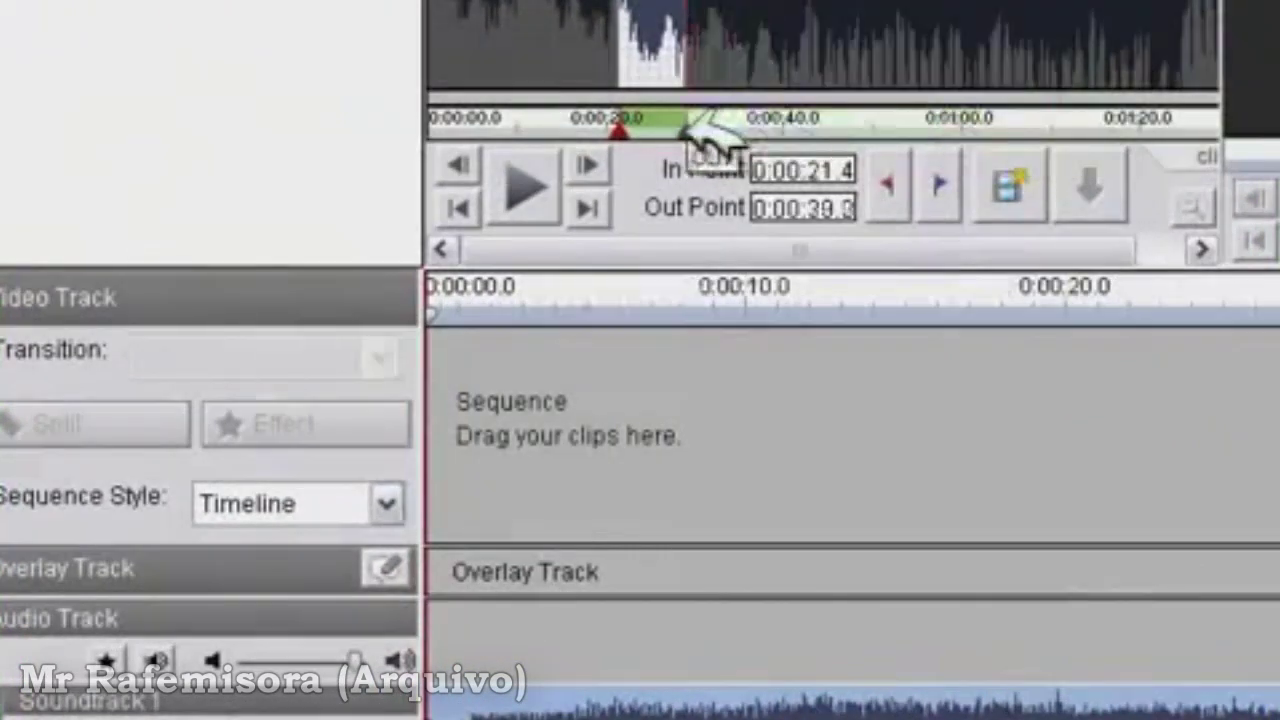
drag(695, 128, 1130, 125)
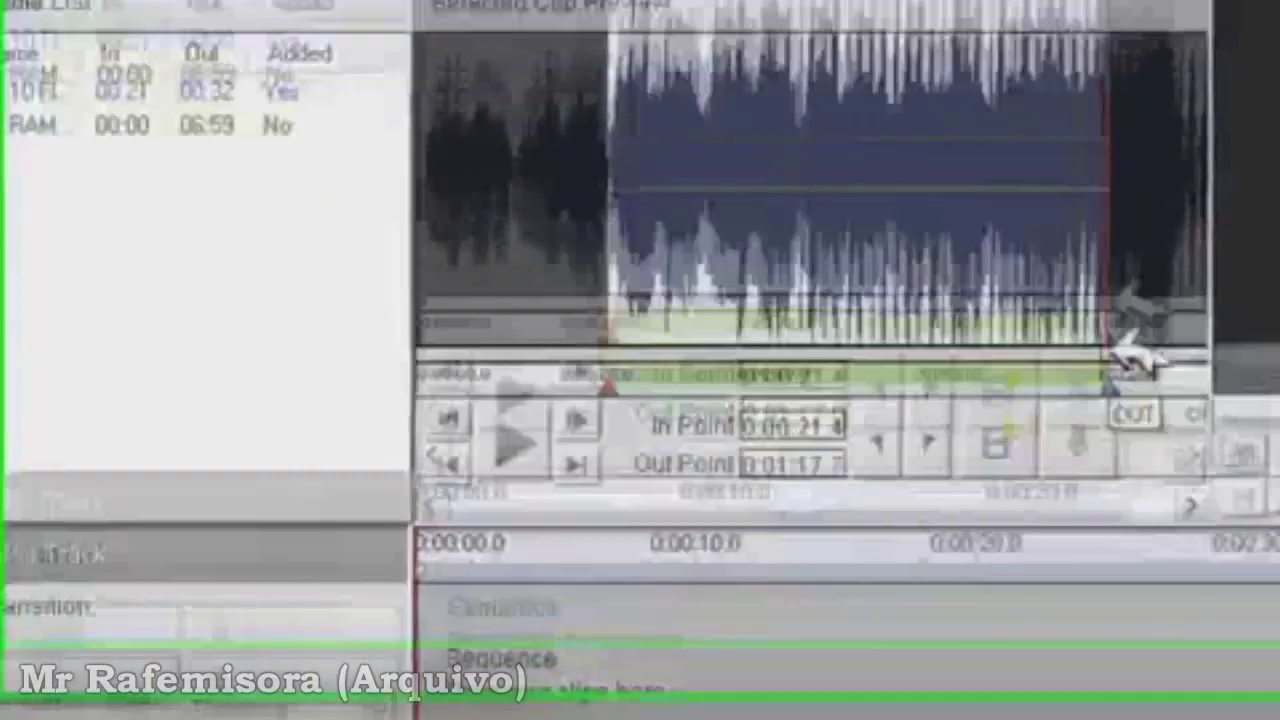
mouse_move(1130, 365)
mouse_down()
mouse_move(1239, 336)
mouse_move(1065, 345)
mouse_up()
drag(1040, 494, 957, 491)
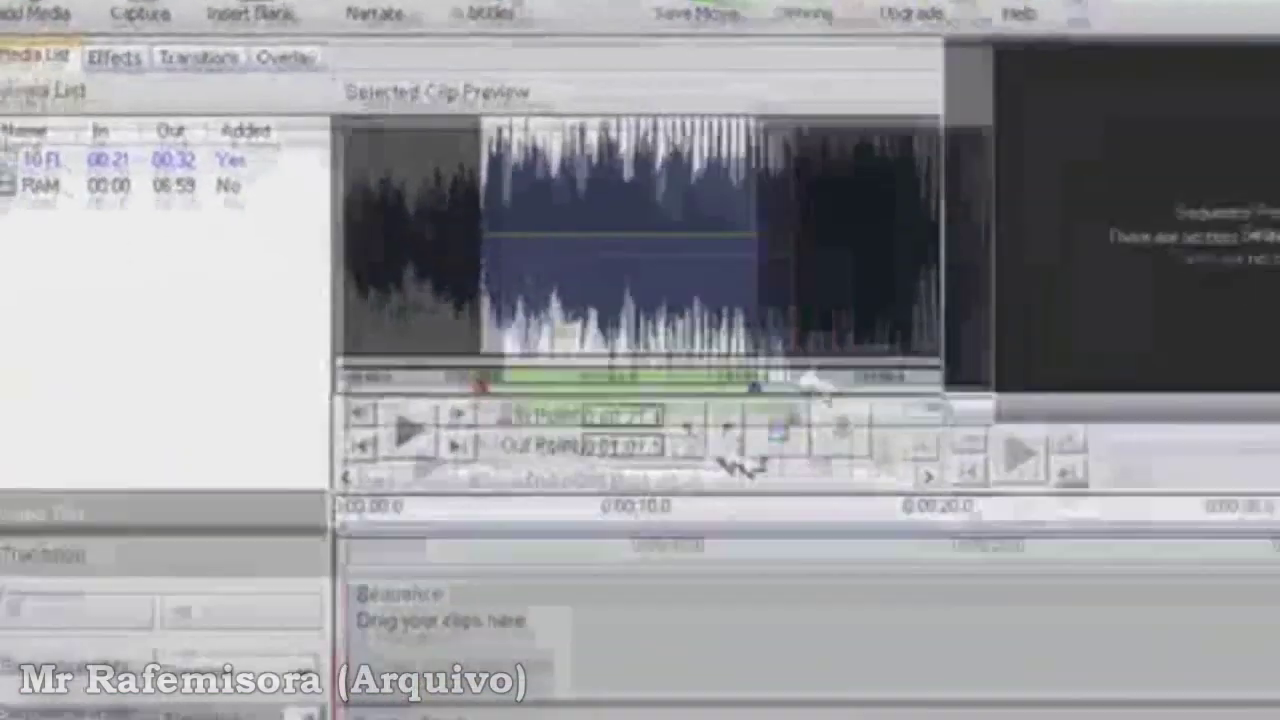
Step: Switch to Vegas, display the Media Manager window and close it again
click(574, 706)
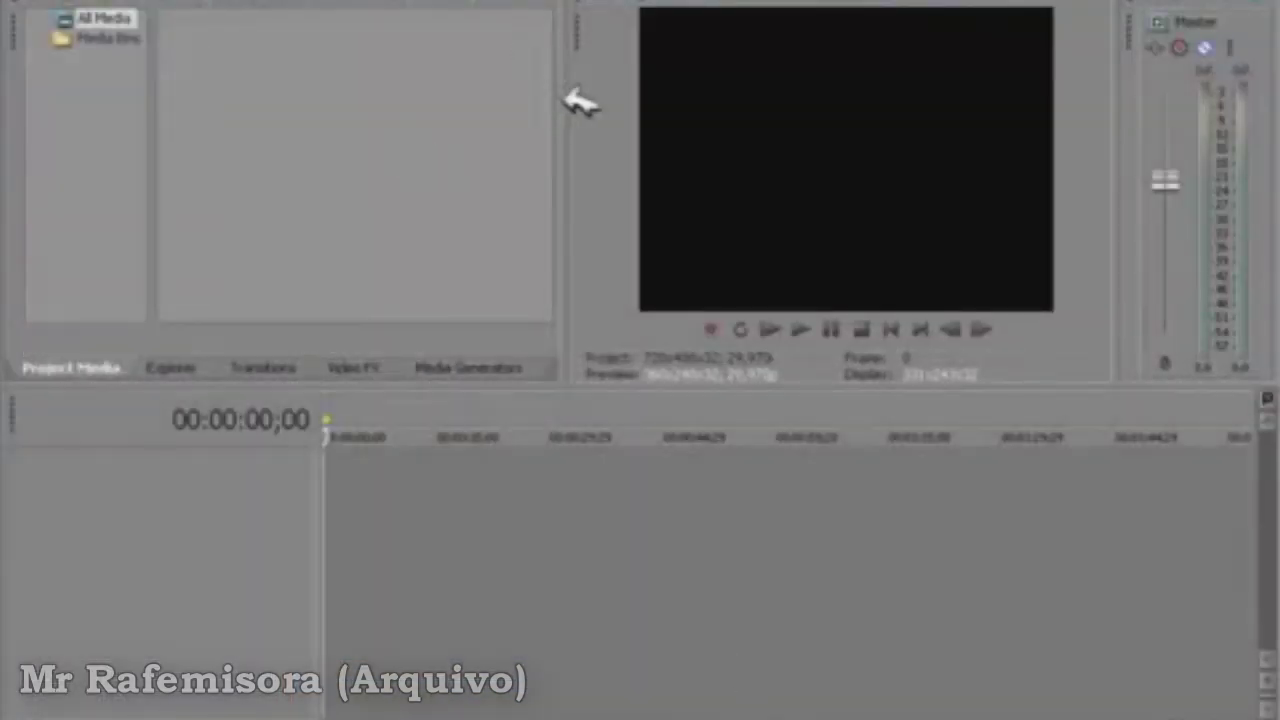
drag(580, 100, 546, 106)
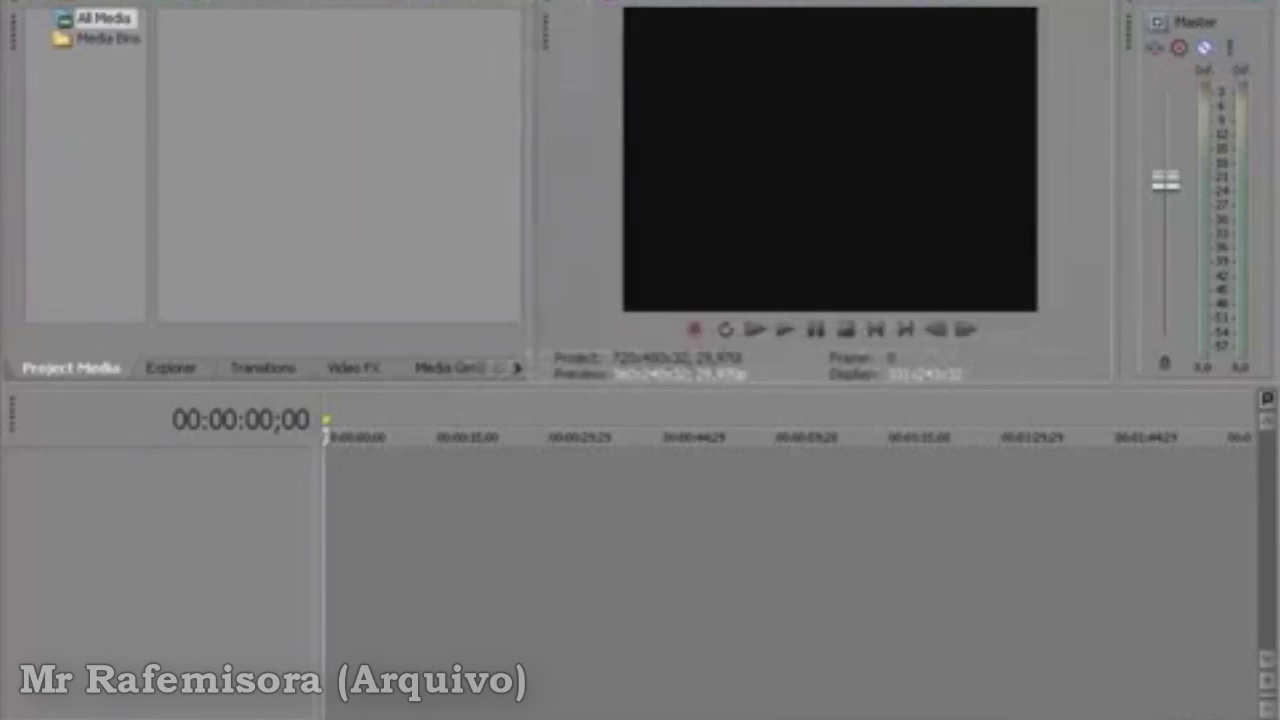
key(alt+o)
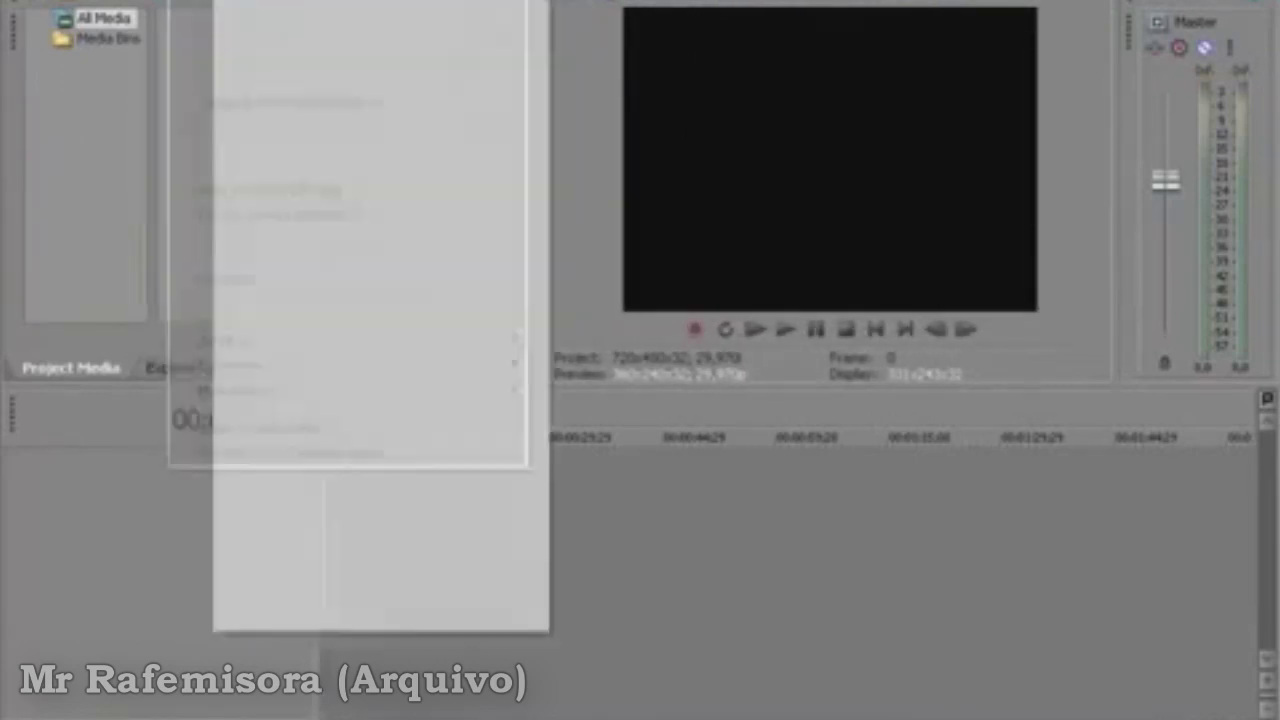
key(Left)
key(Left)
key(Left)
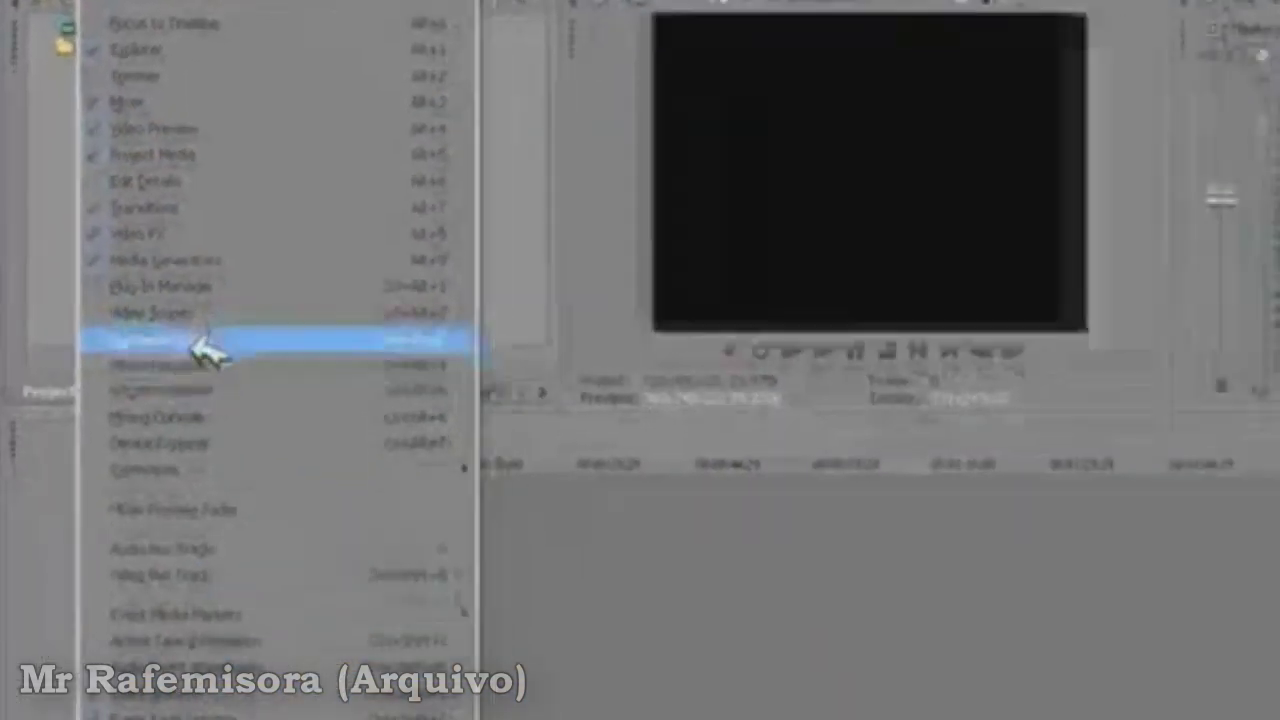
click(318, 626)
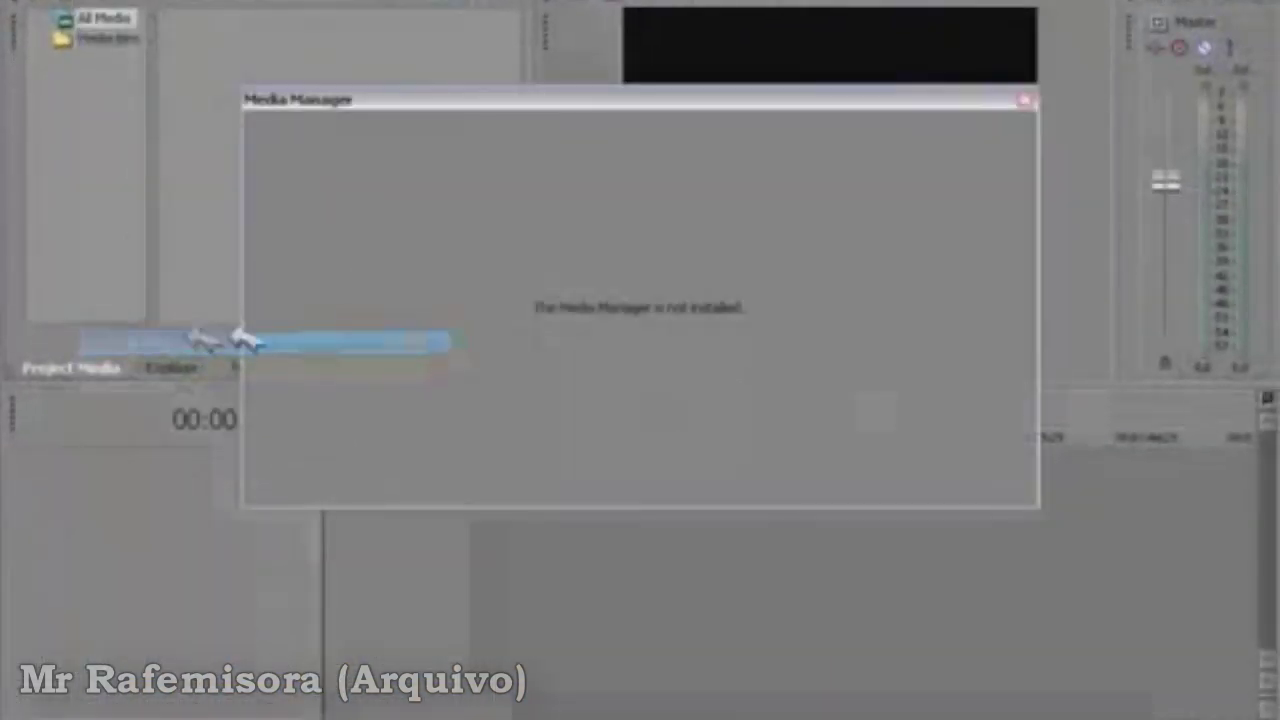
click(1024, 101)
Step: Place the timeline cursor at 00:00:50;04 and widen the project media pane
click(135, 2)
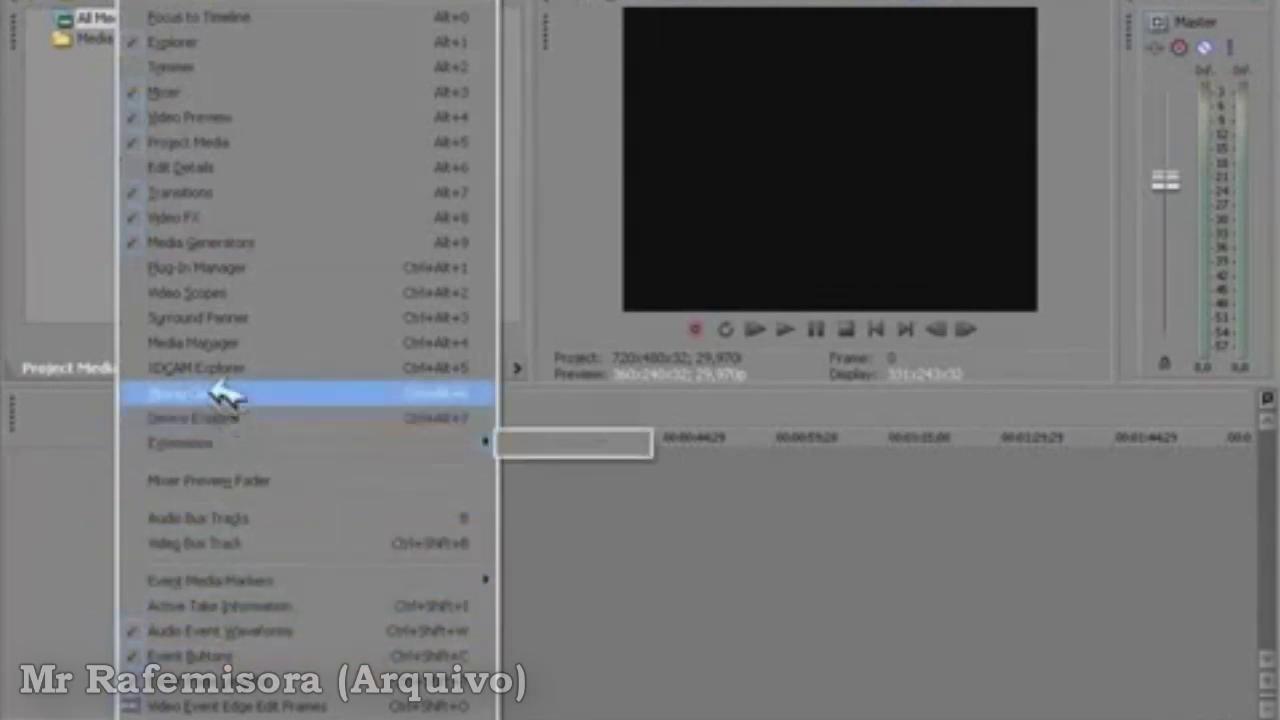
click(701, 657)
drag(550, 172, 606, 176)
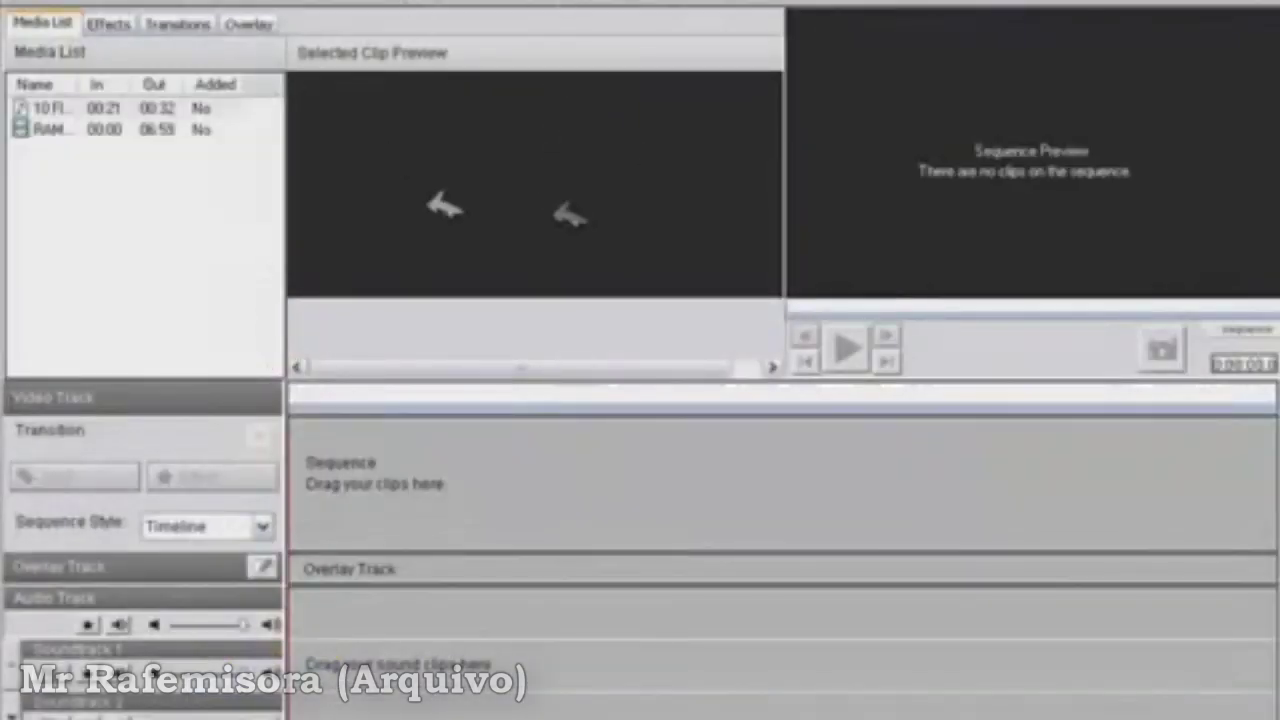
Step: Switch to VideoPad and select the RAM video clip in the media list
click(149, 131)
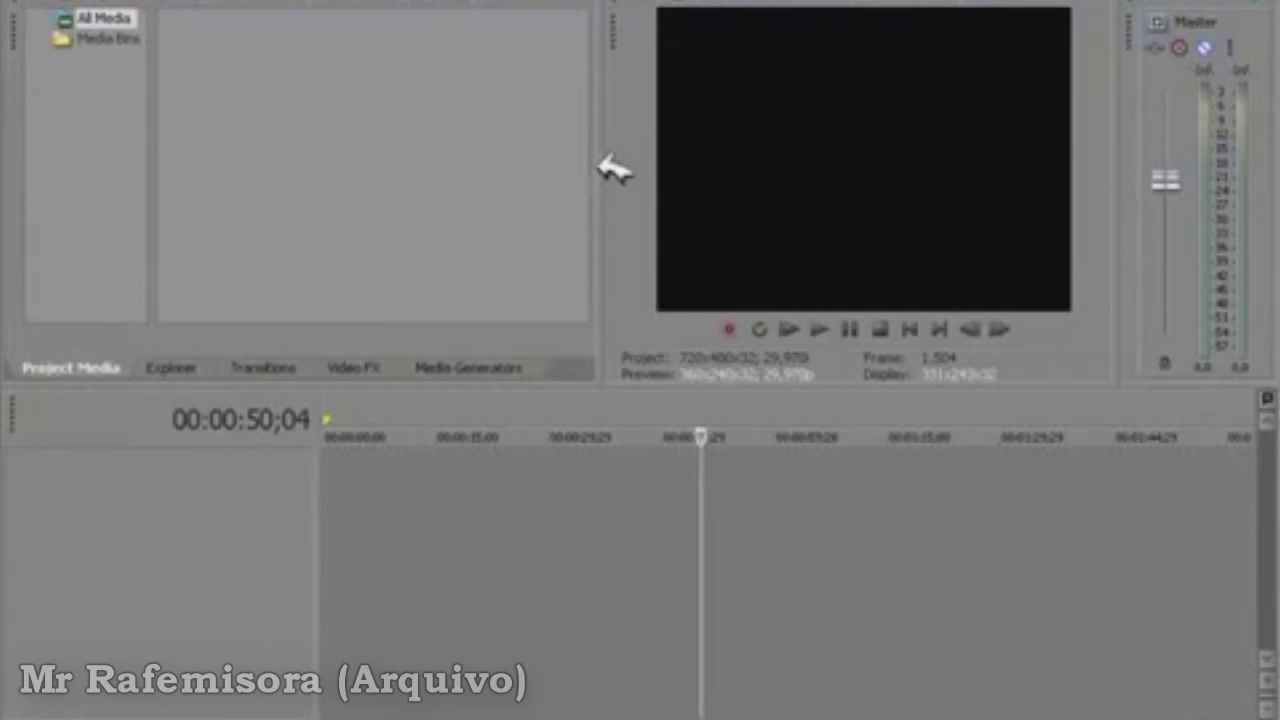
Step: Switch to Vegas, widen the project media pane further and look through the list of windows that can be displayed
drag(612, 168, 655, 165)
key(alt+f)
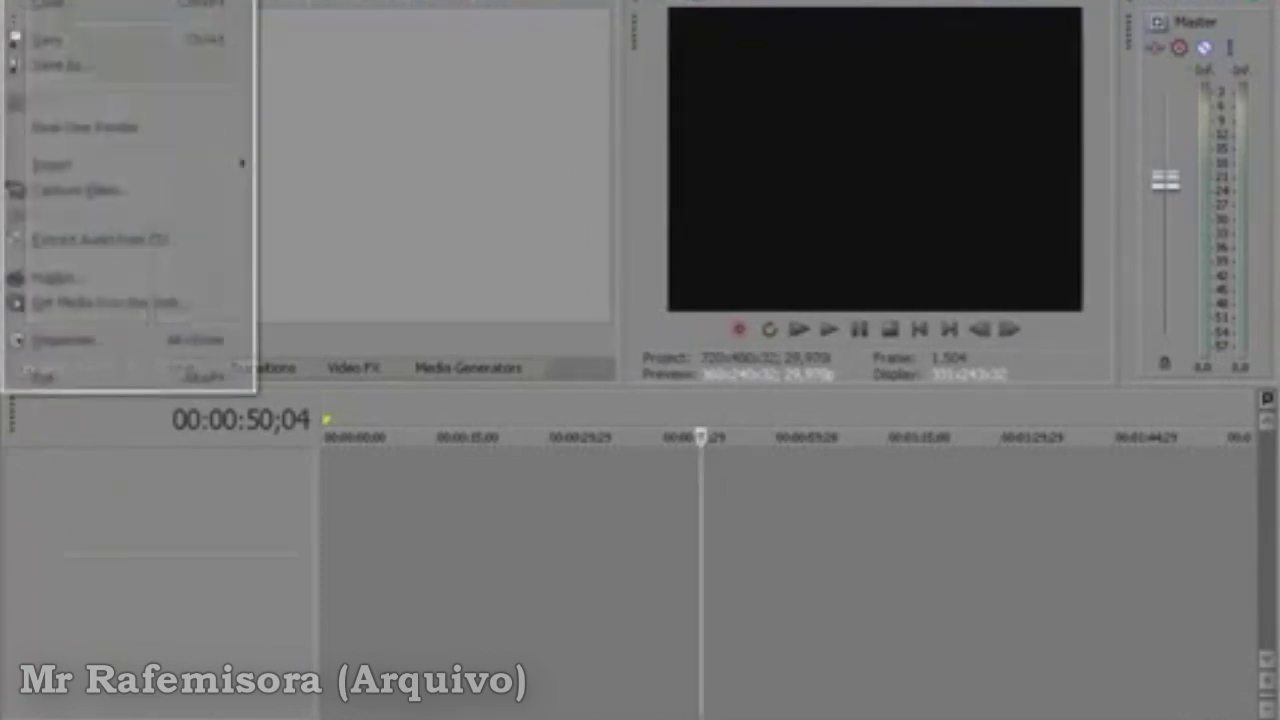
key(Right)
key(Right)
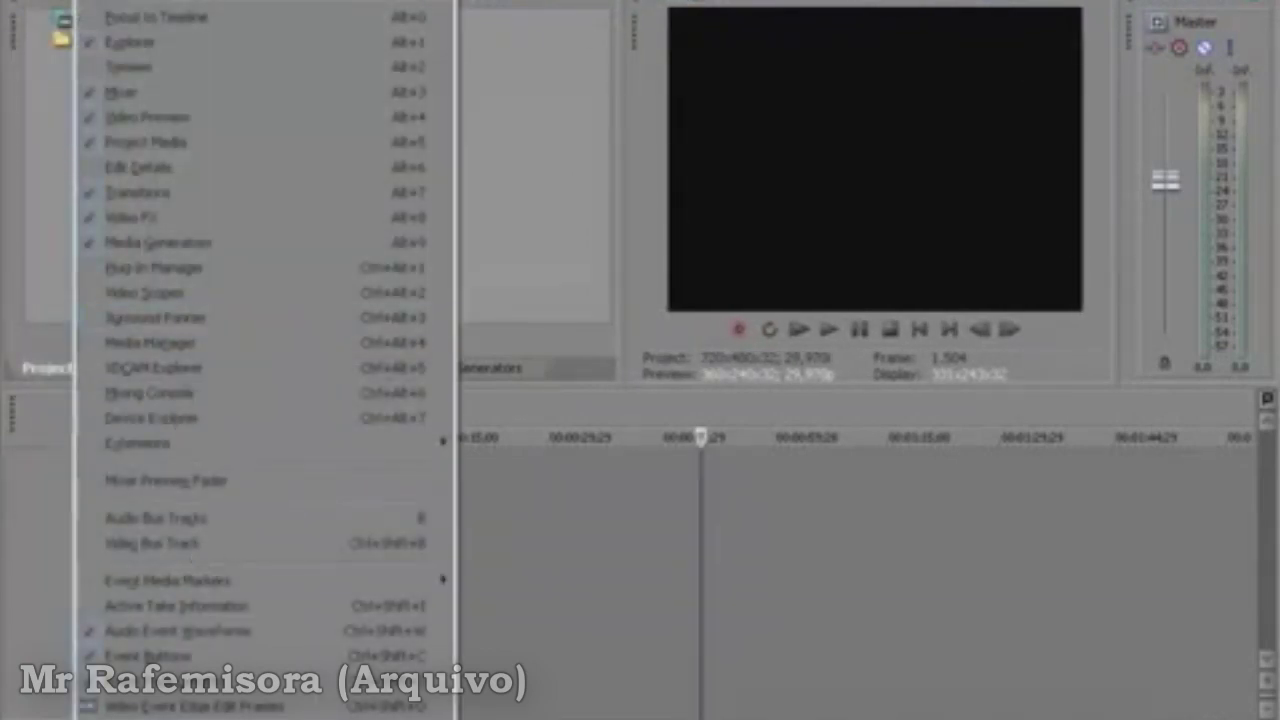
scroll(265, 360, down, 2)
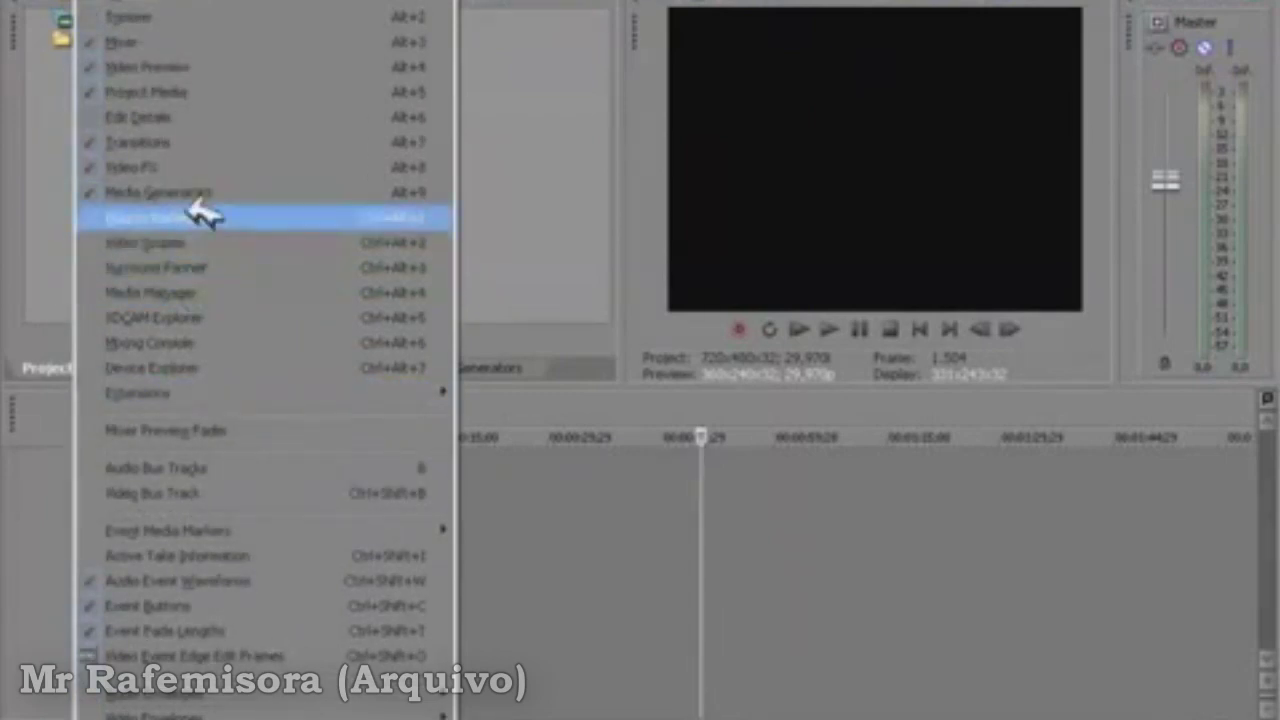
click(329, 170)
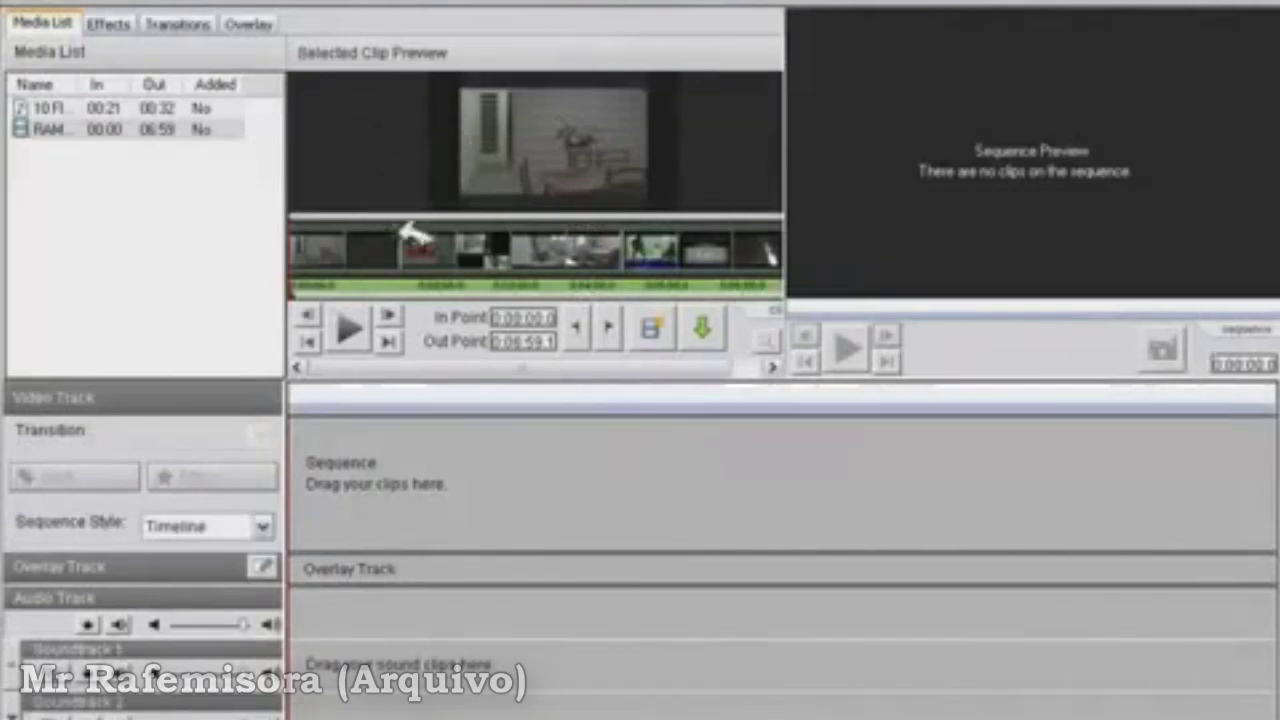
Step: In VideoPad, trim the RAM video clip from 0:01:23.4 to 0:02:44.6 and place it on the video sequence
click(398, 273)
click(578, 326)
drag(398, 238, 499, 238)
click(608, 327)
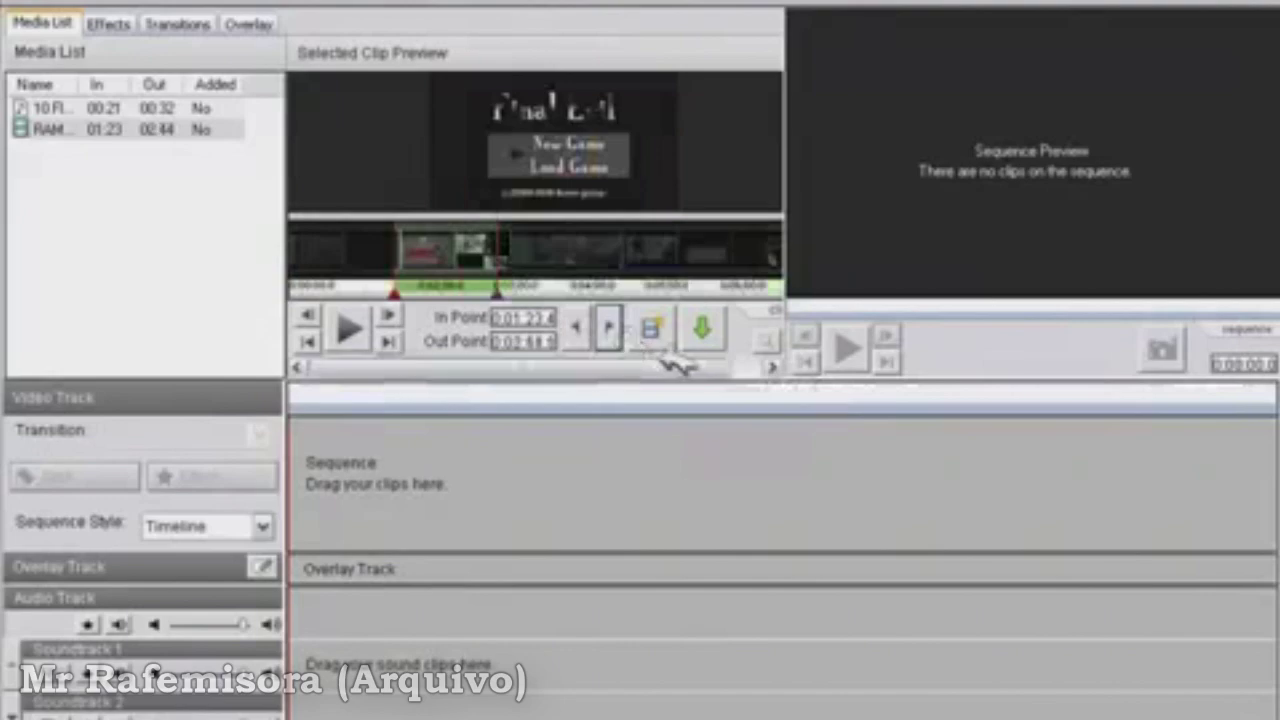
click(702, 328)
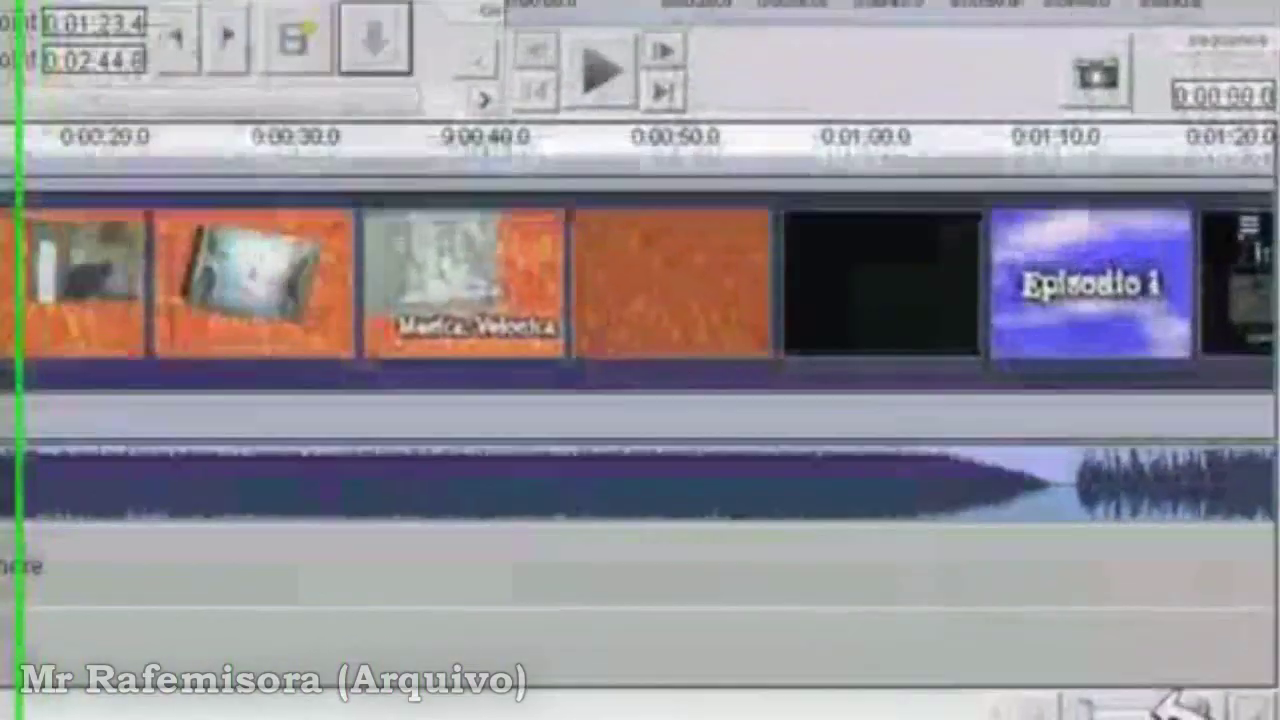
click(1192, 708)
click(1192, 708)
click(1192, 708)
click(1048, 708)
click(1048, 706)
click(1048, 706)
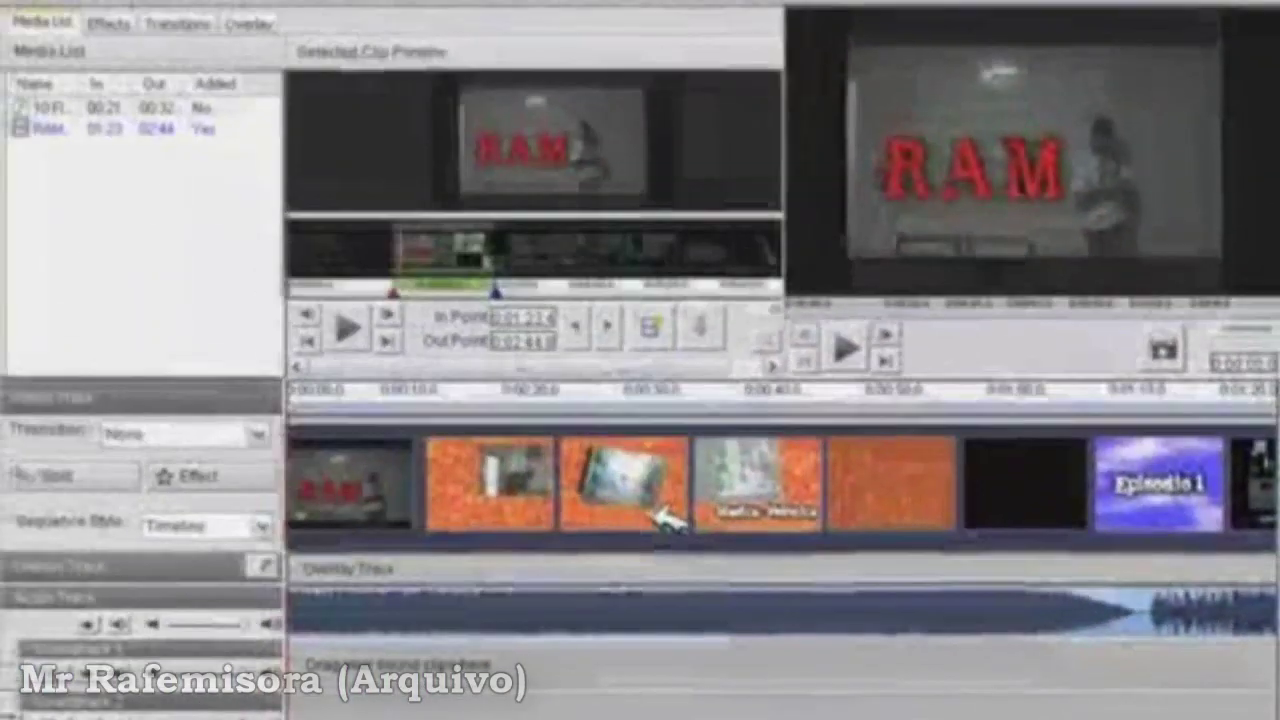
Step: Insert a blank clip at the beginning of the timeline and place the timeline cursor at its end
click(700, 328)
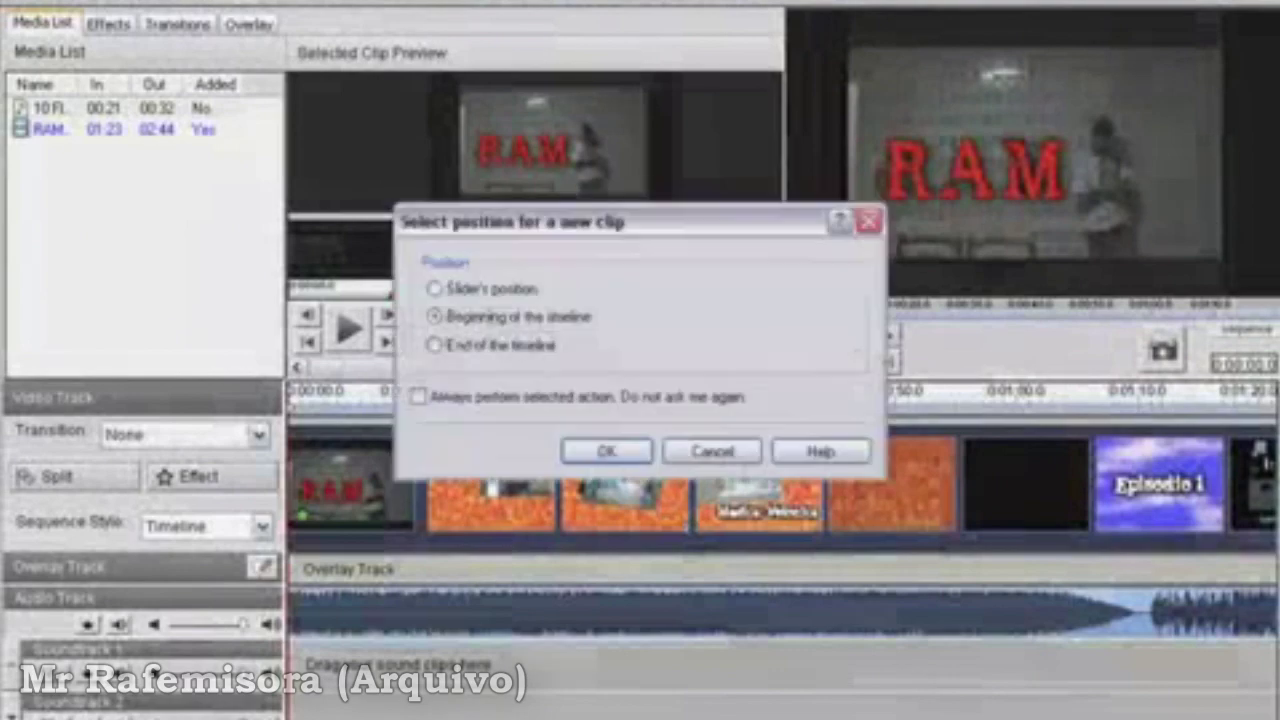
click(867, 221)
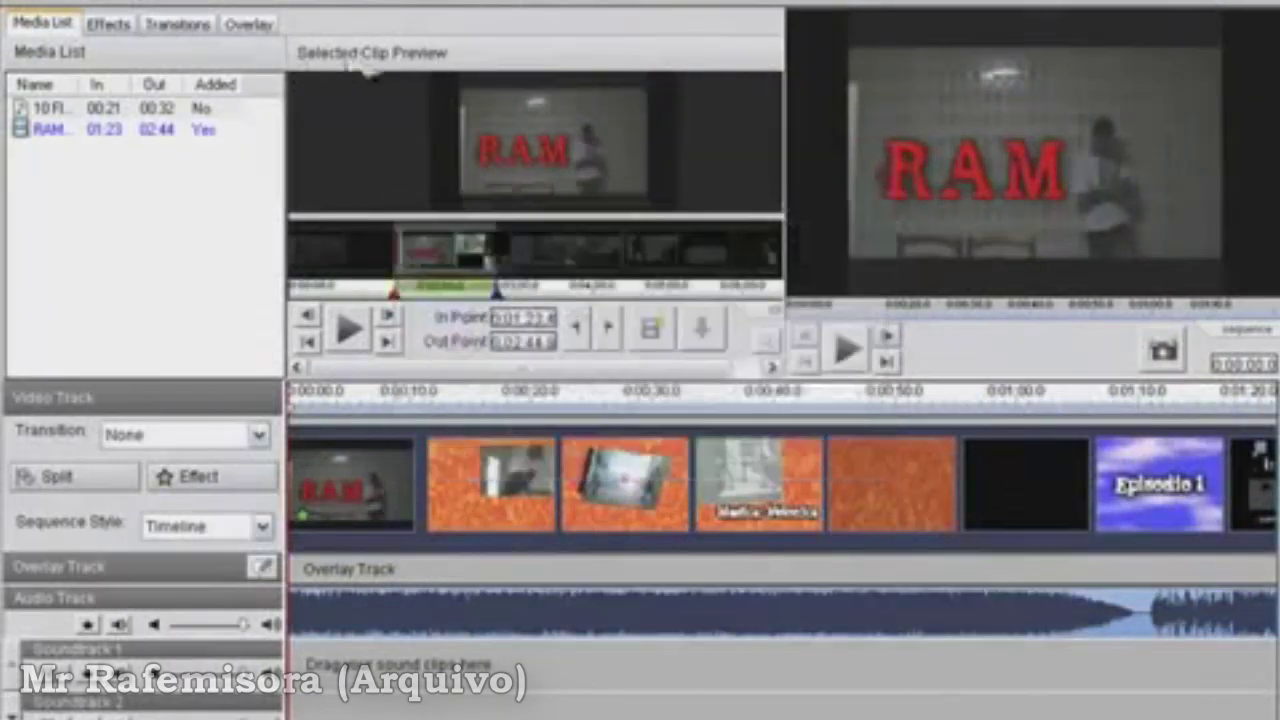
click(650, 328)
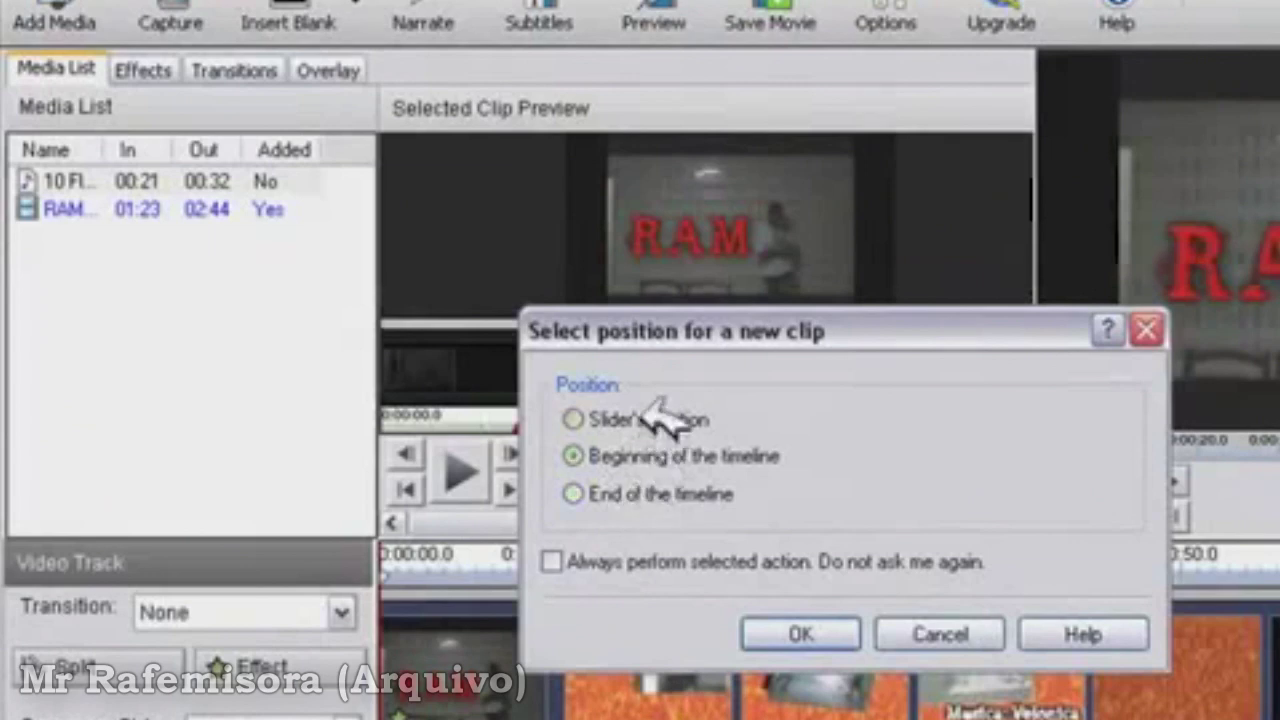
click(850, 634)
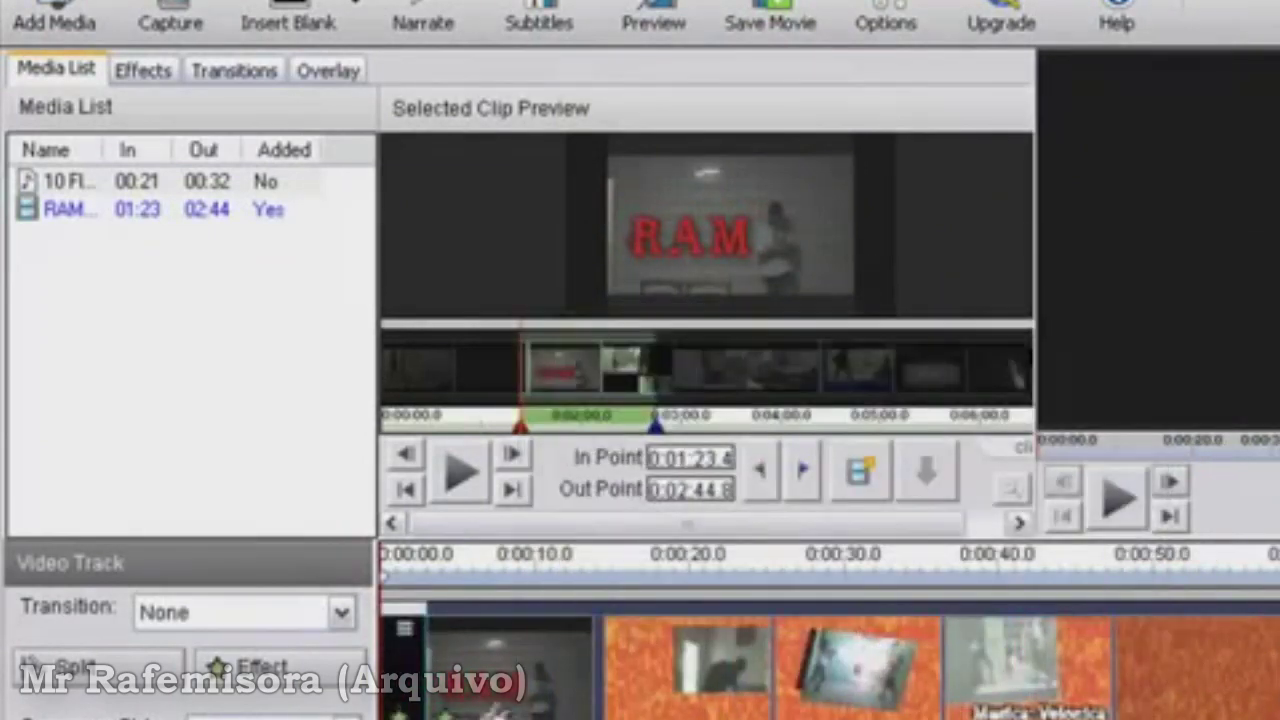
click(398, 634)
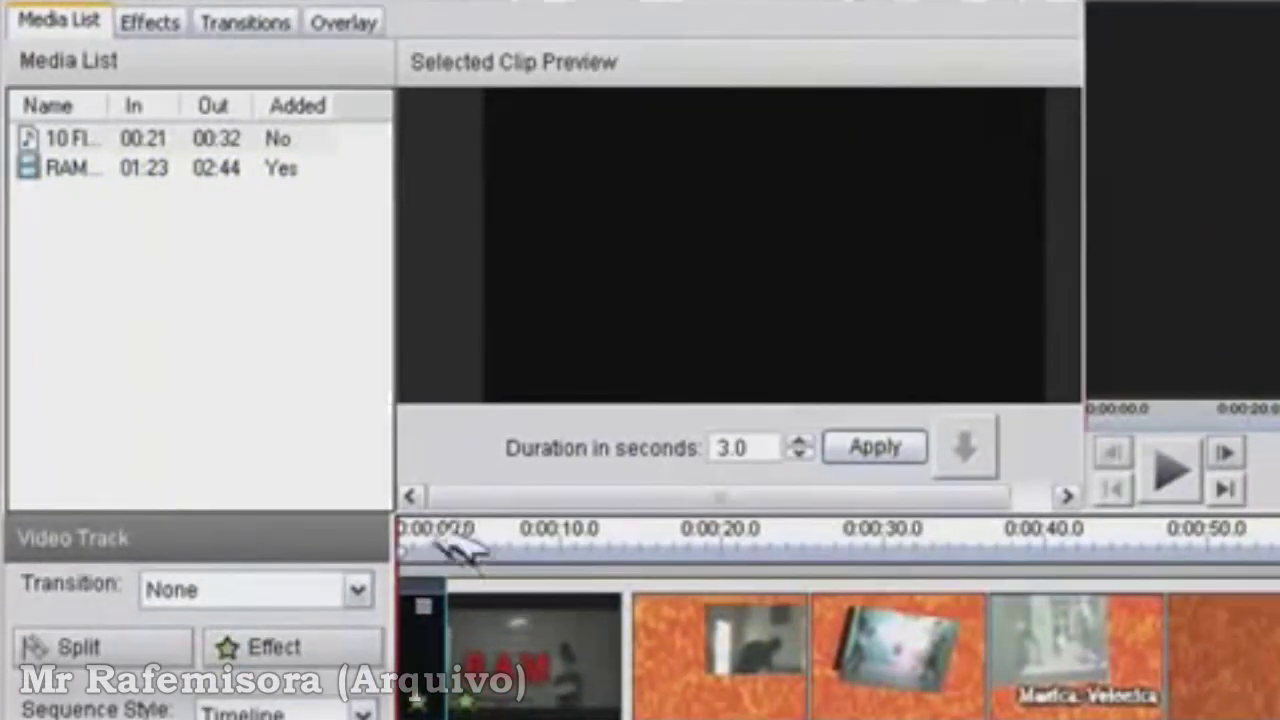
mouse_move(436, 542)
mouse_down()
mouse_move(450, 535)
mouse_move(426, 534)
mouse_move(454, 539)
mouse_move(410, 532)
mouse_move(466, 528)
mouse_move(455, 530)
mouse_up()
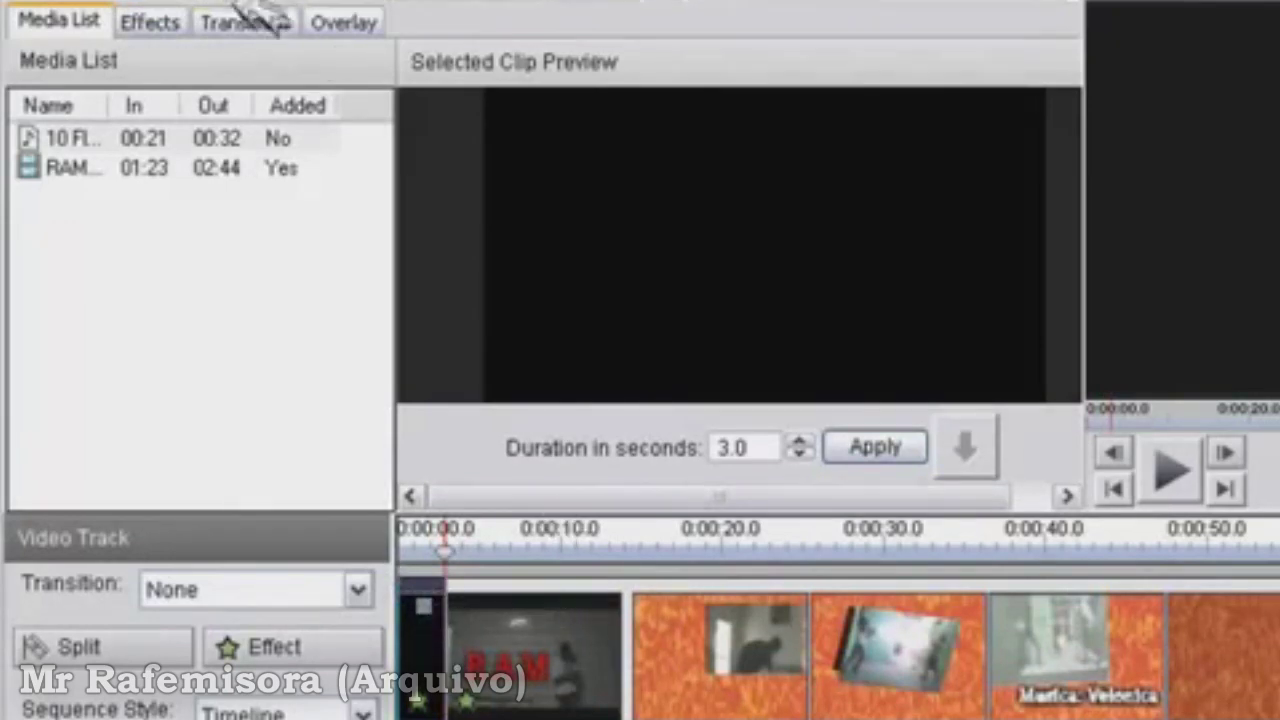
Step: Apply the Circle transition with a duration of 2 seconds to the blank clip and play it back
click(262, 22)
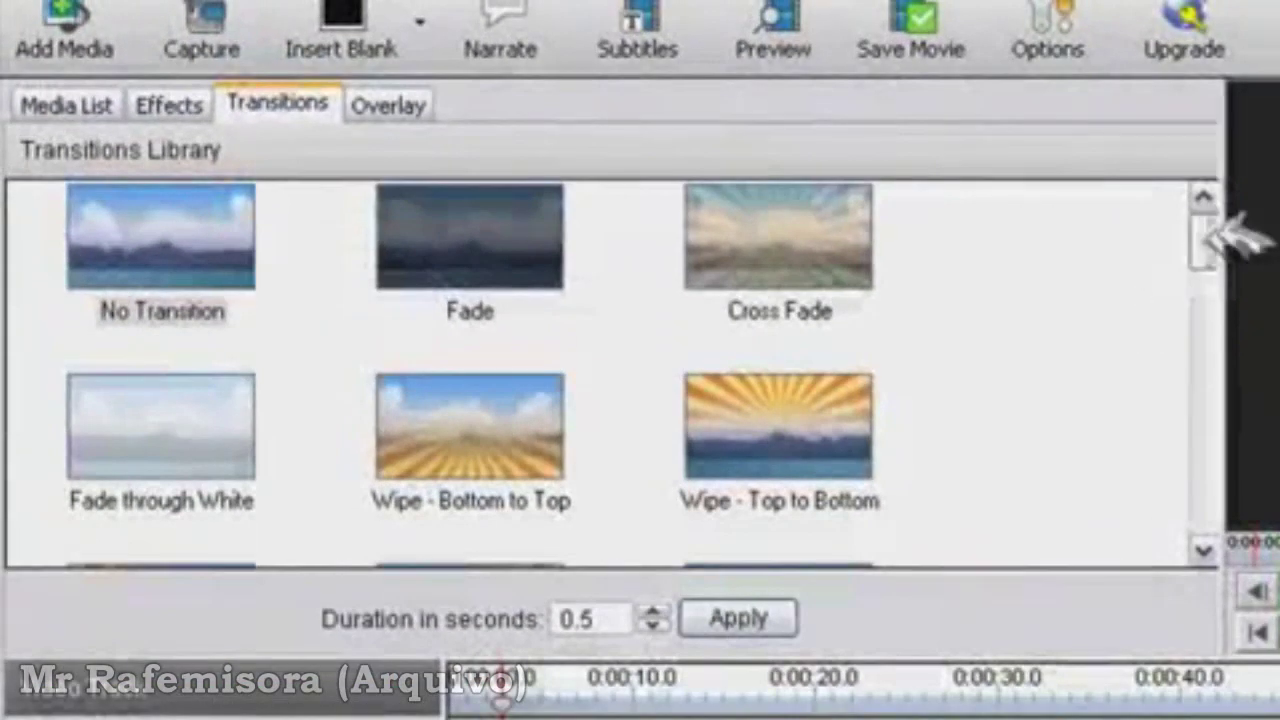
drag(1210, 235, 1192, 414)
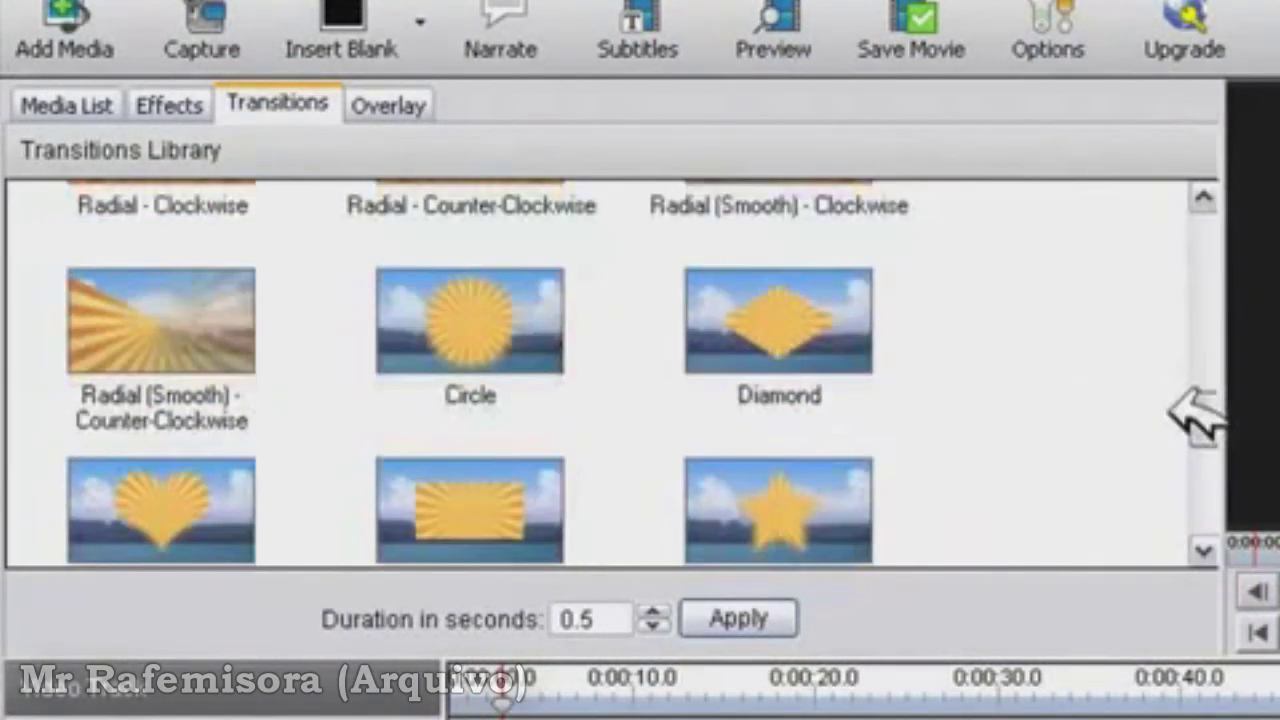
click(530, 345)
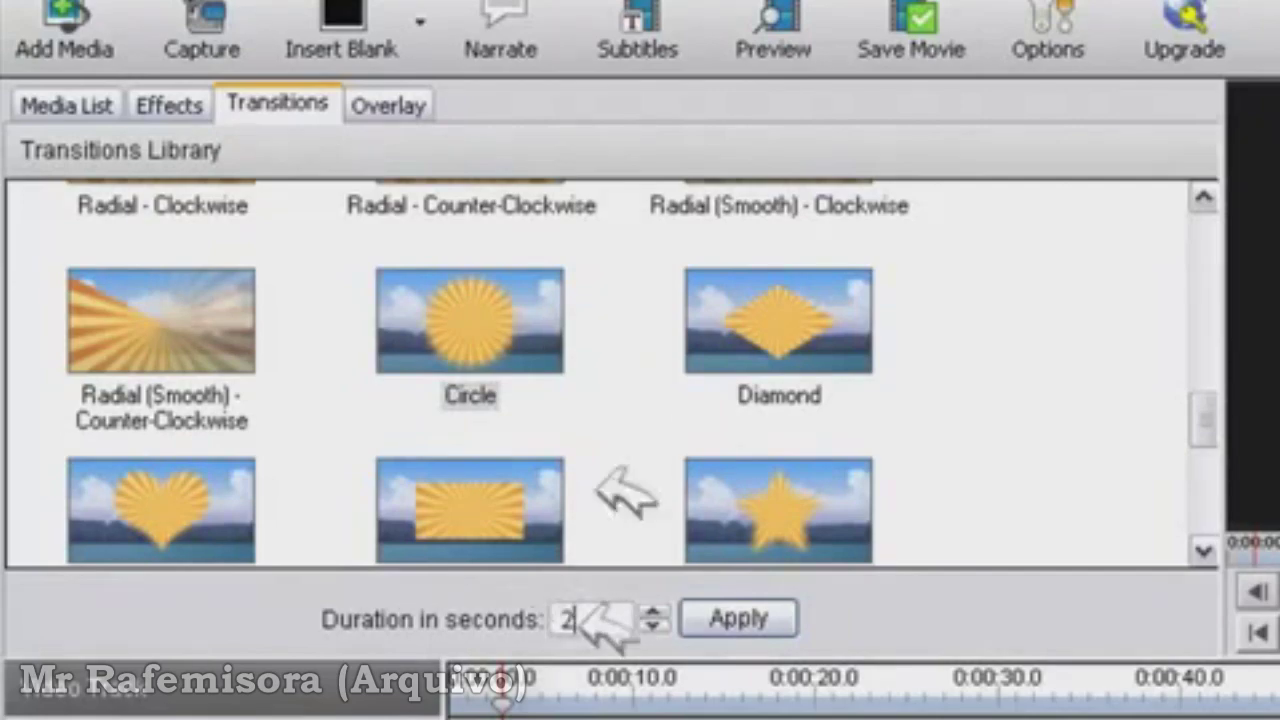
click(772, 616)
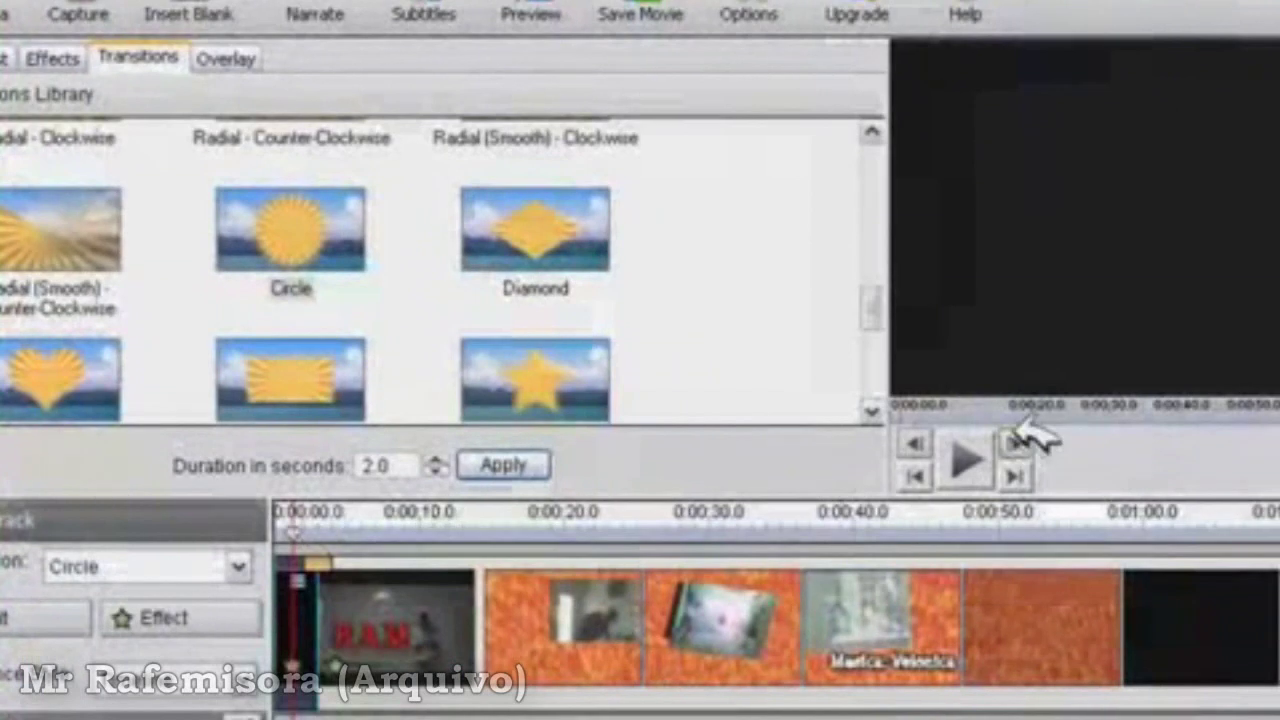
click(990, 452)
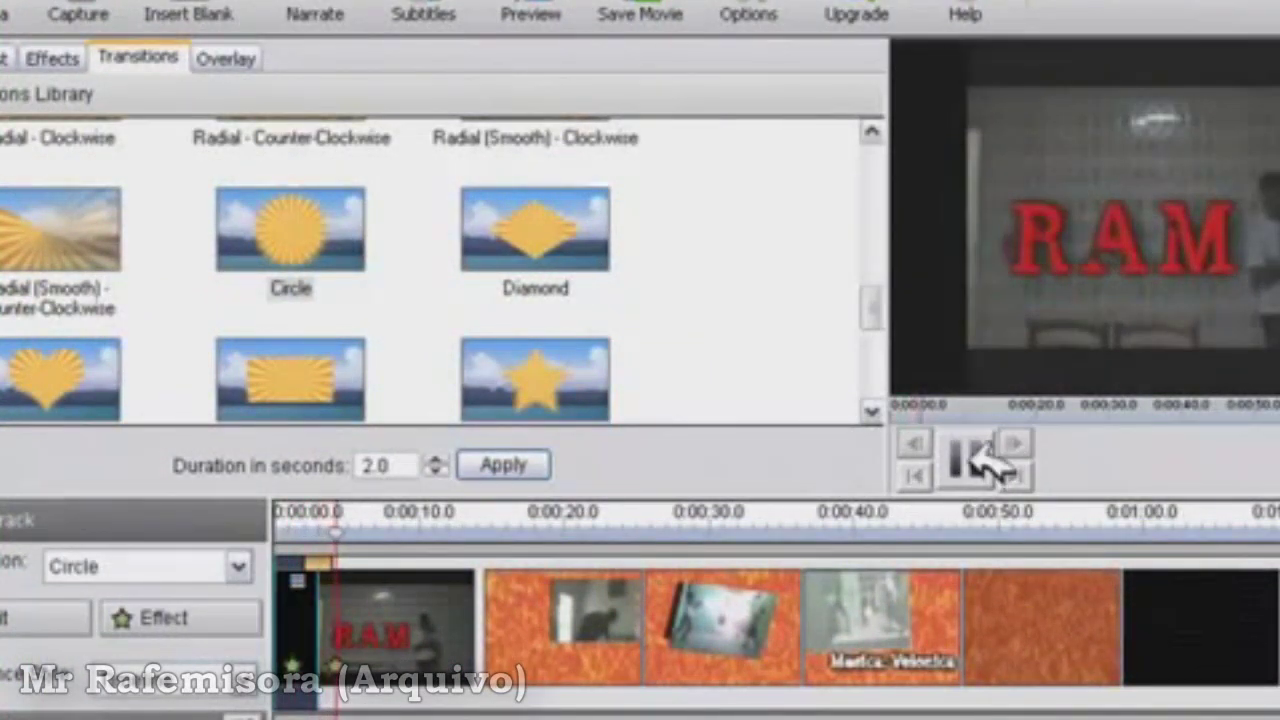
click(974, 451)
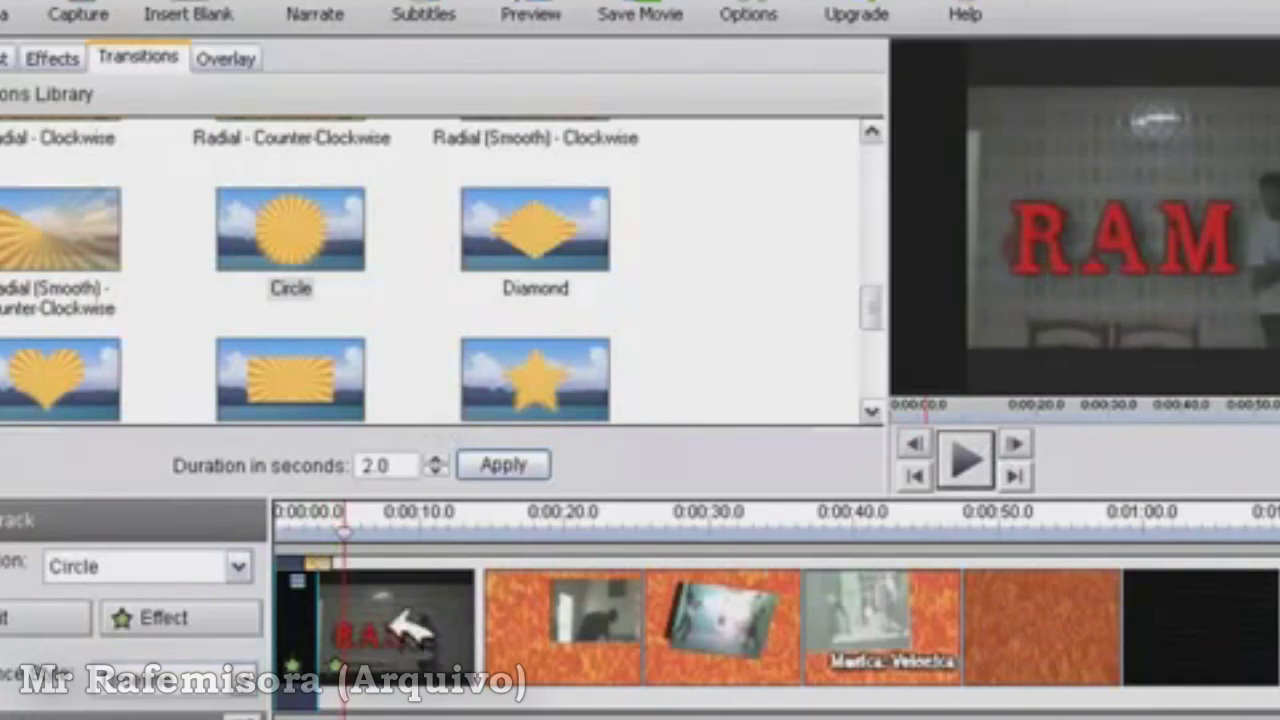
Step: Add a text overlay reading "you !" at 0:00:04.8 of the sequence
click(224, 58)
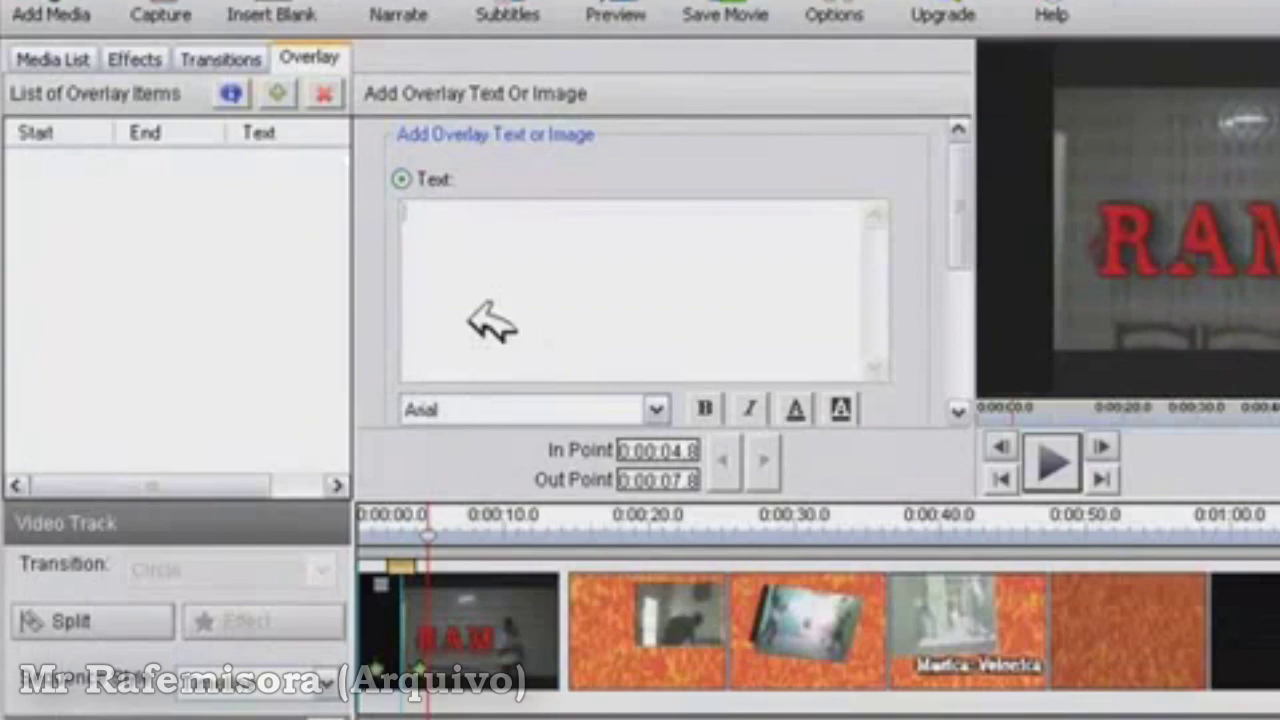
text(y)
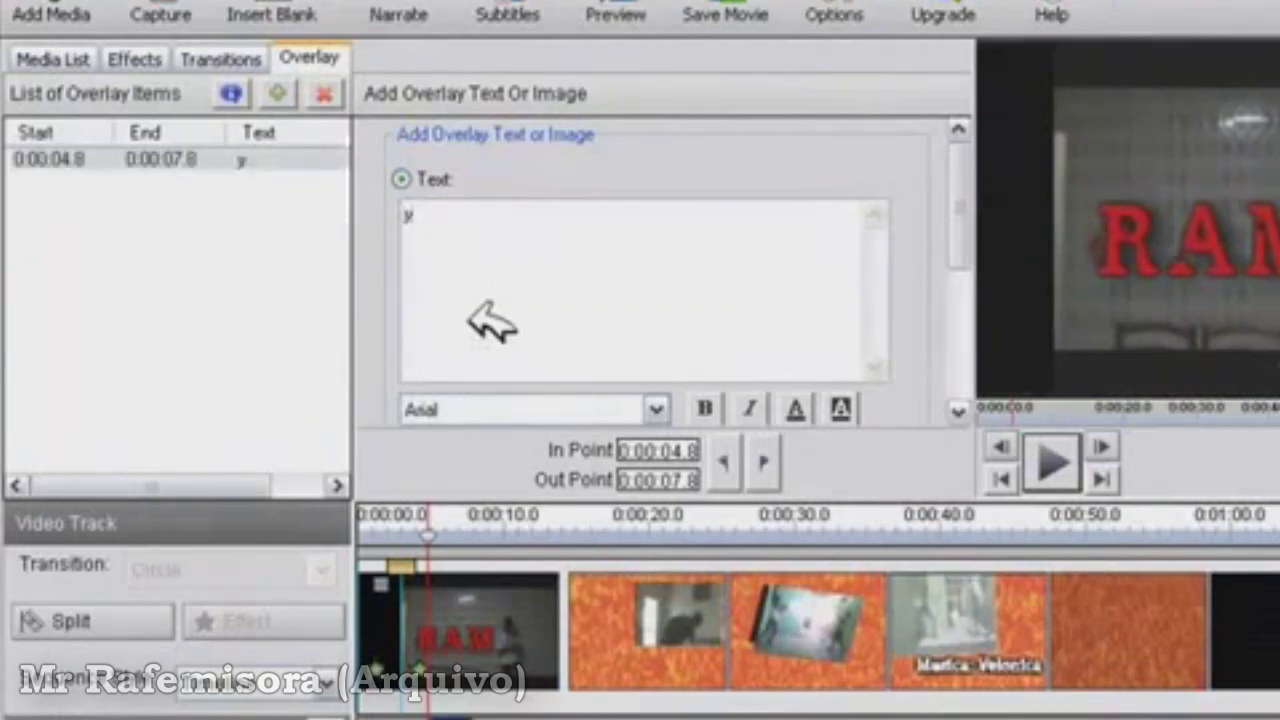
text(ou !)
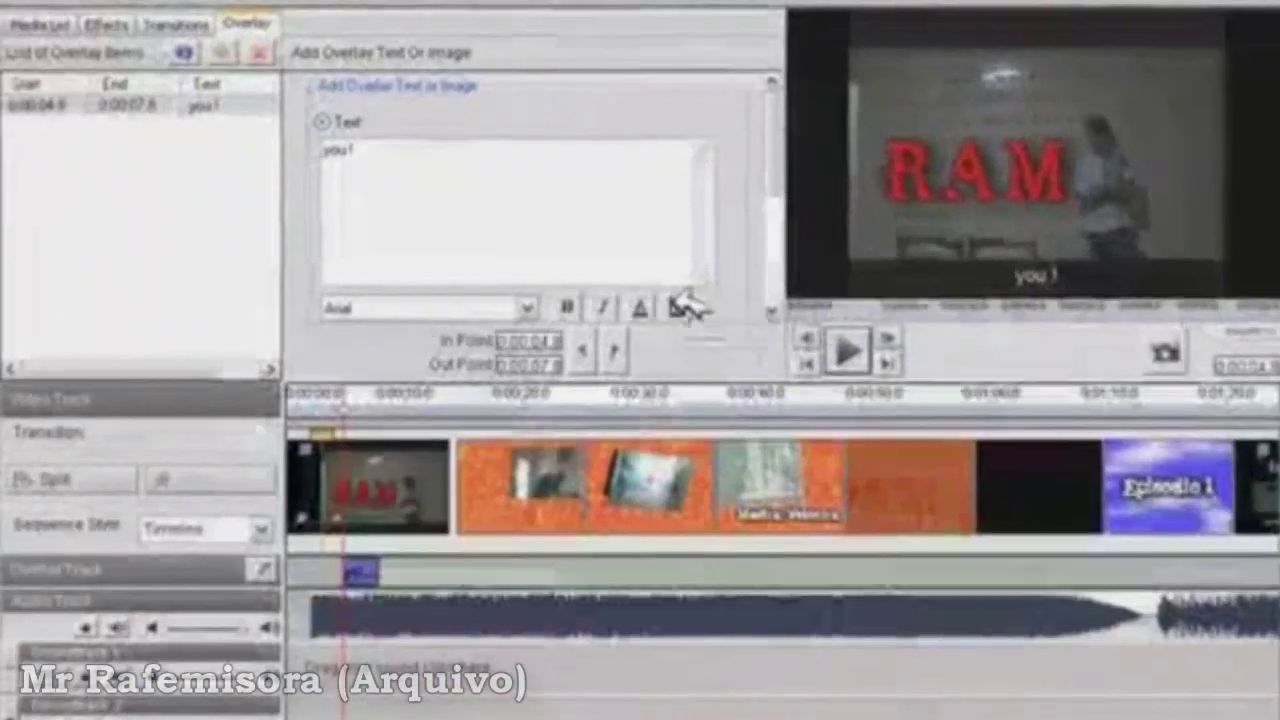
Step: Try different colours such as pink and green on the "you !" overlay text and finish with yellow
click(684, 307)
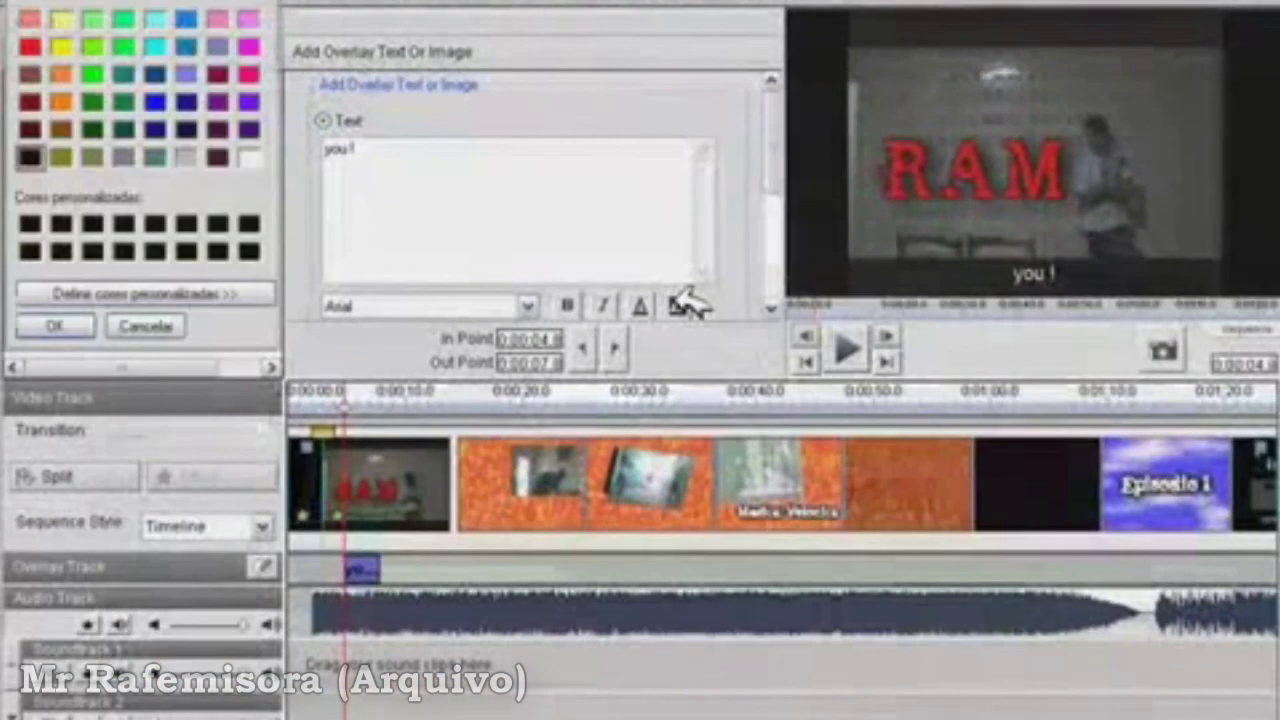
click(32, 18)
click(55, 326)
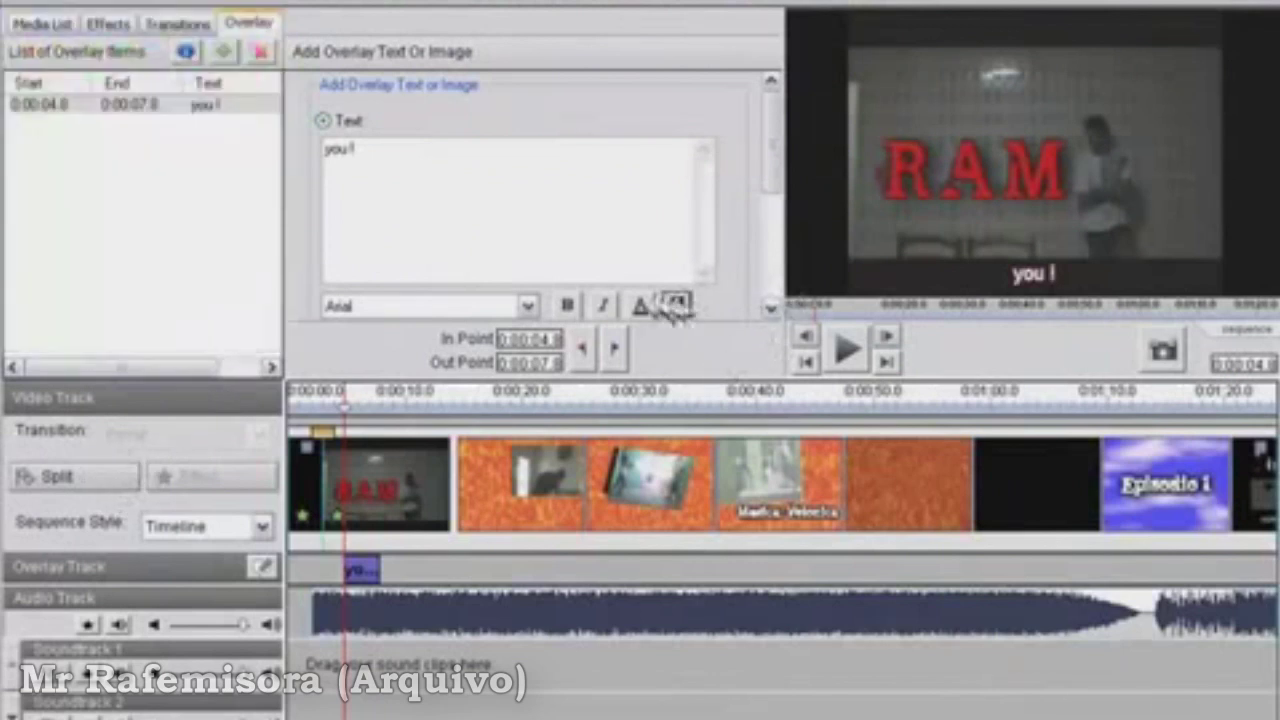
click(676, 306)
click(52, 327)
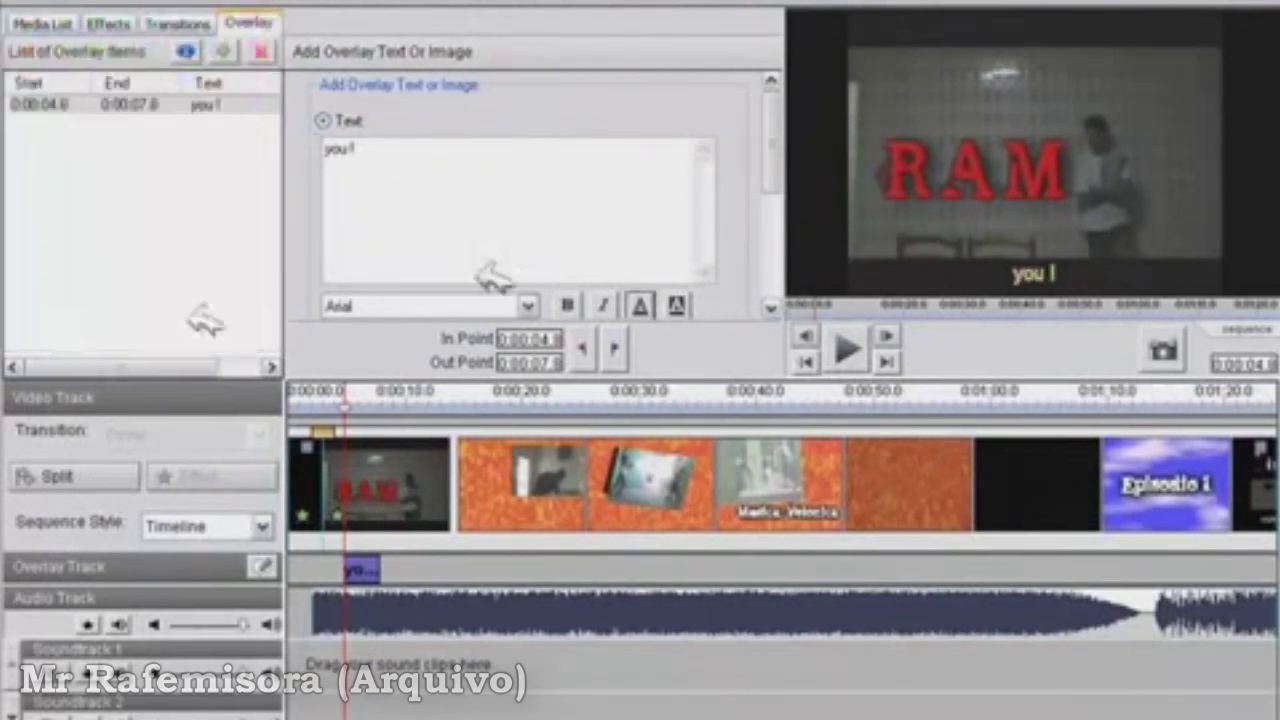
click(676, 306)
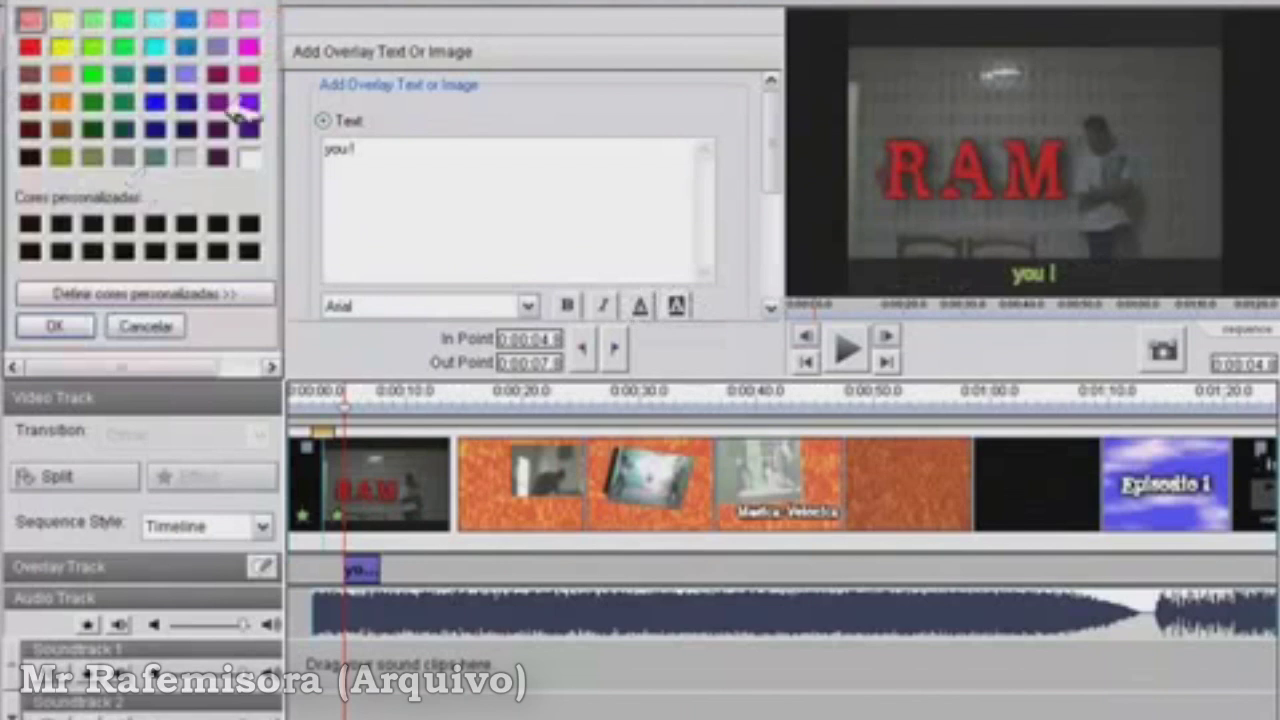
click(56, 326)
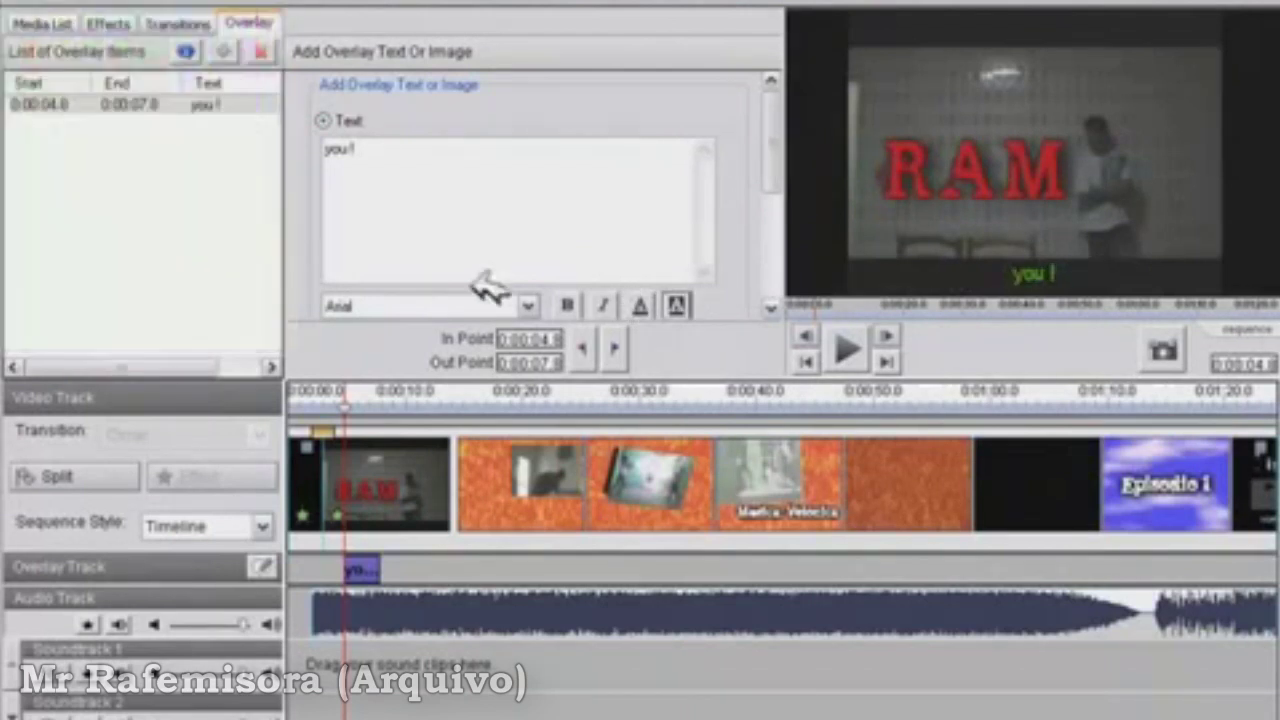
click(676, 306)
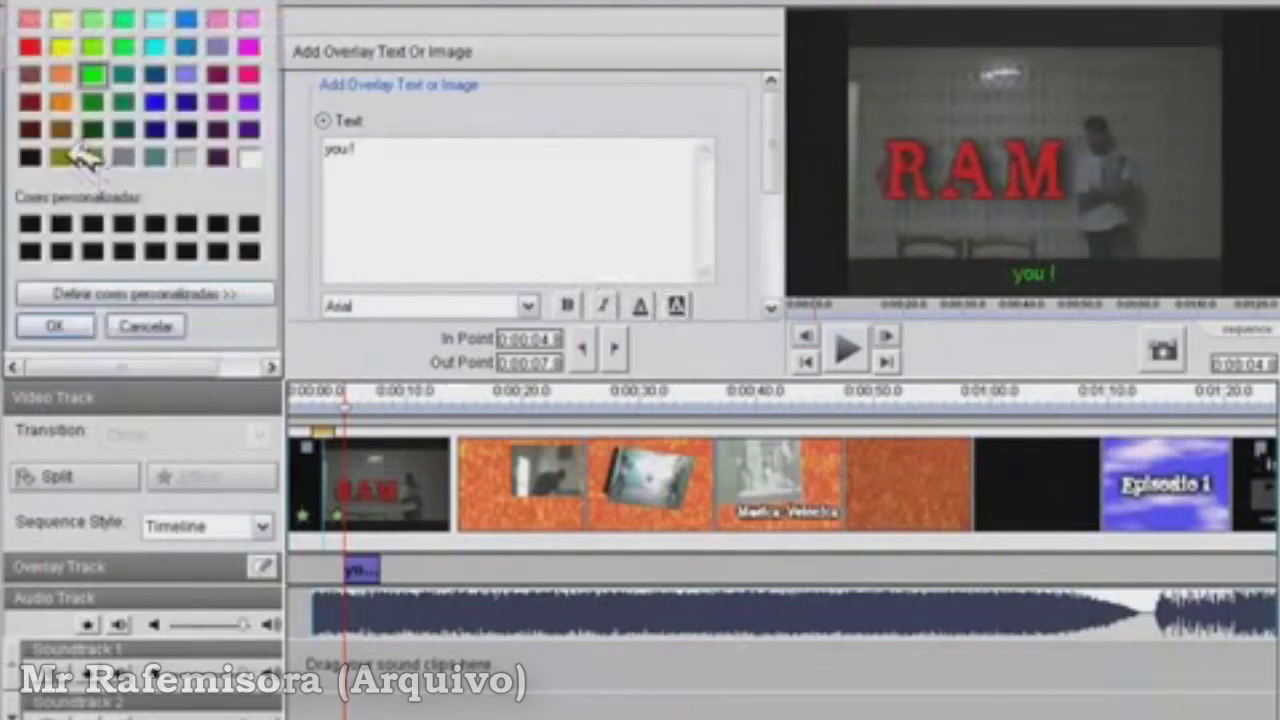
click(62, 326)
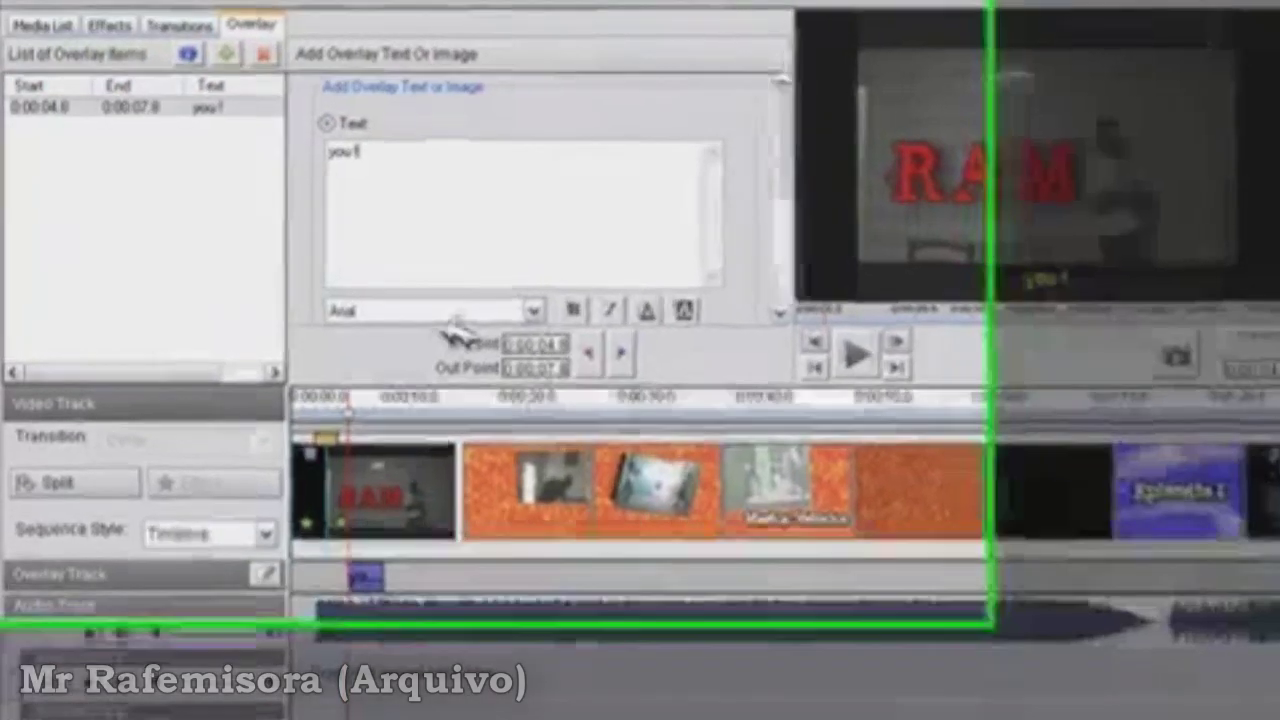
Step: Set the overlay text's font to ArnoPro-BoldItalicSmText and try its alignment options
click(446, 308)
click(402, 424)
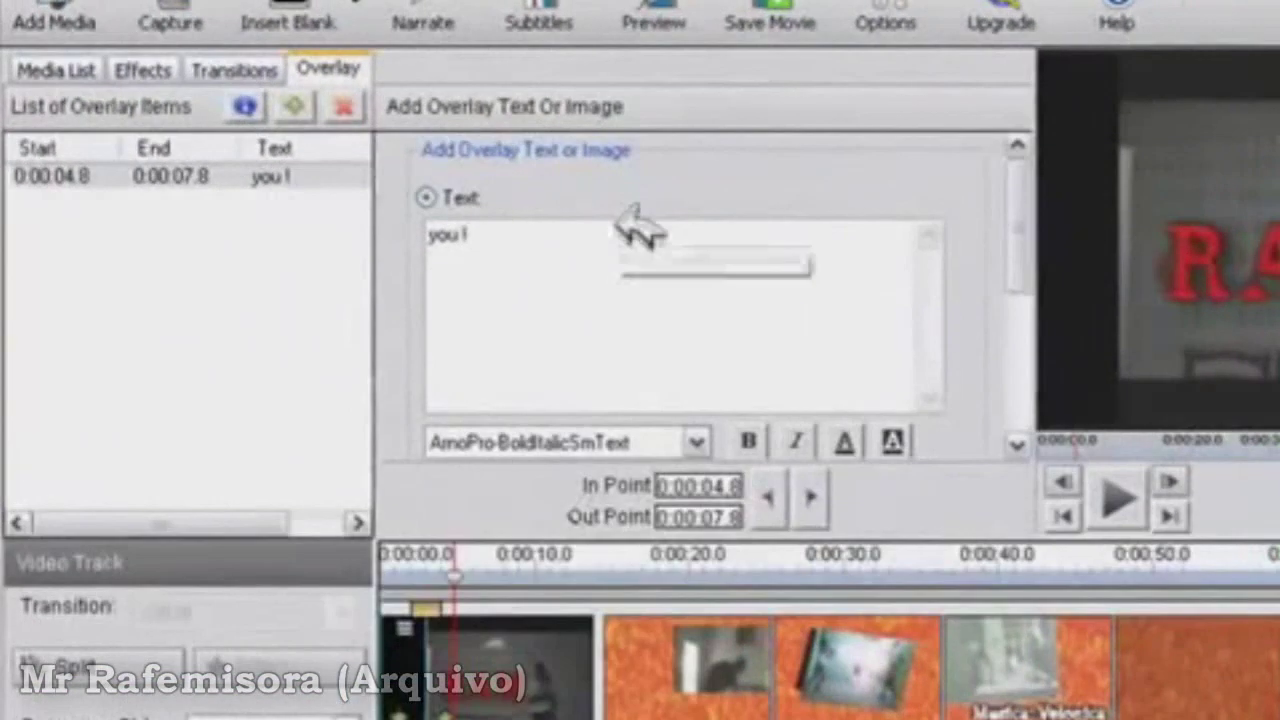
drag(1029, 177, 1017, 310)
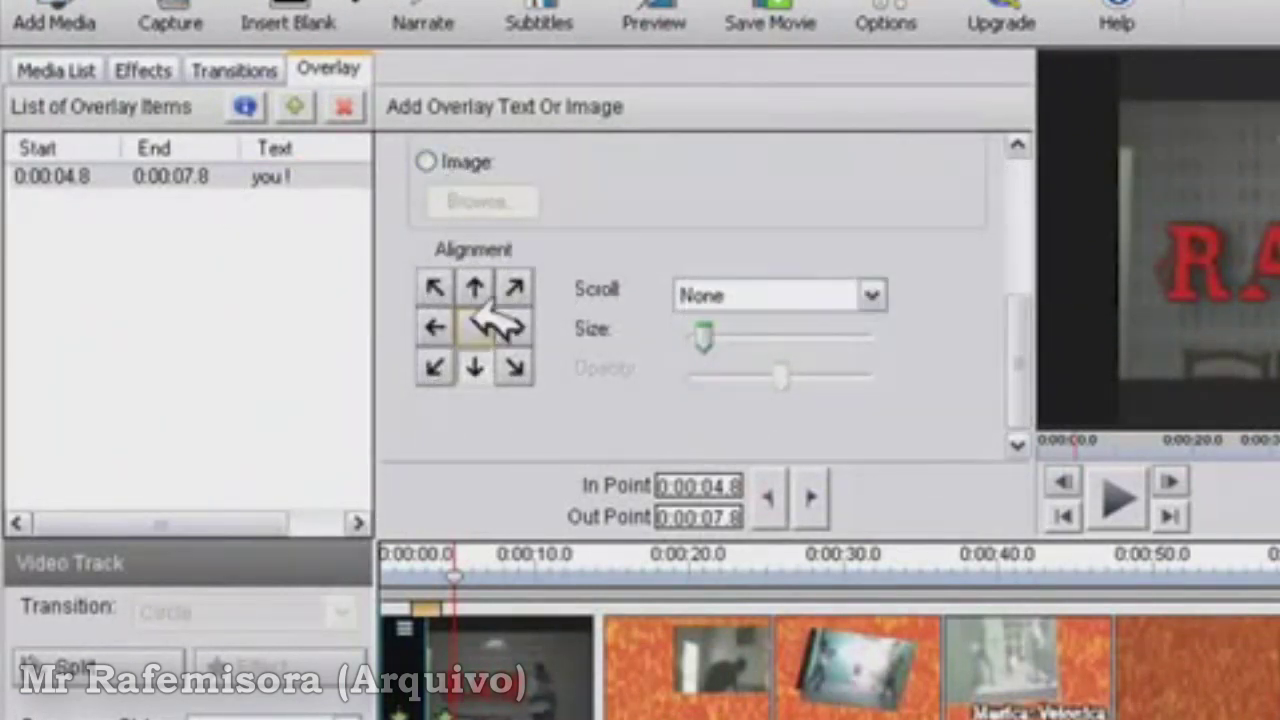
click(514, 367)
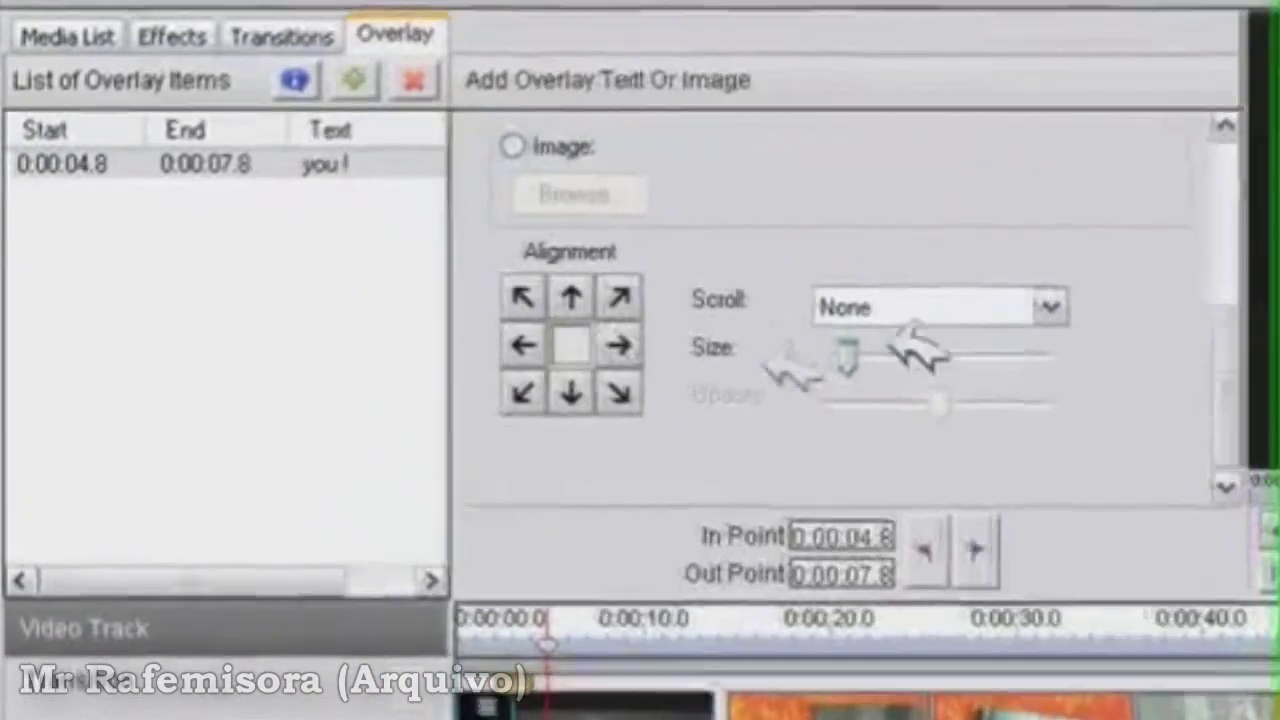
Step: Try the Top to Bottom scroll for the overlay text, then set its scroll direction to Bottom to Top
click(780, 293)
click(886, 368)
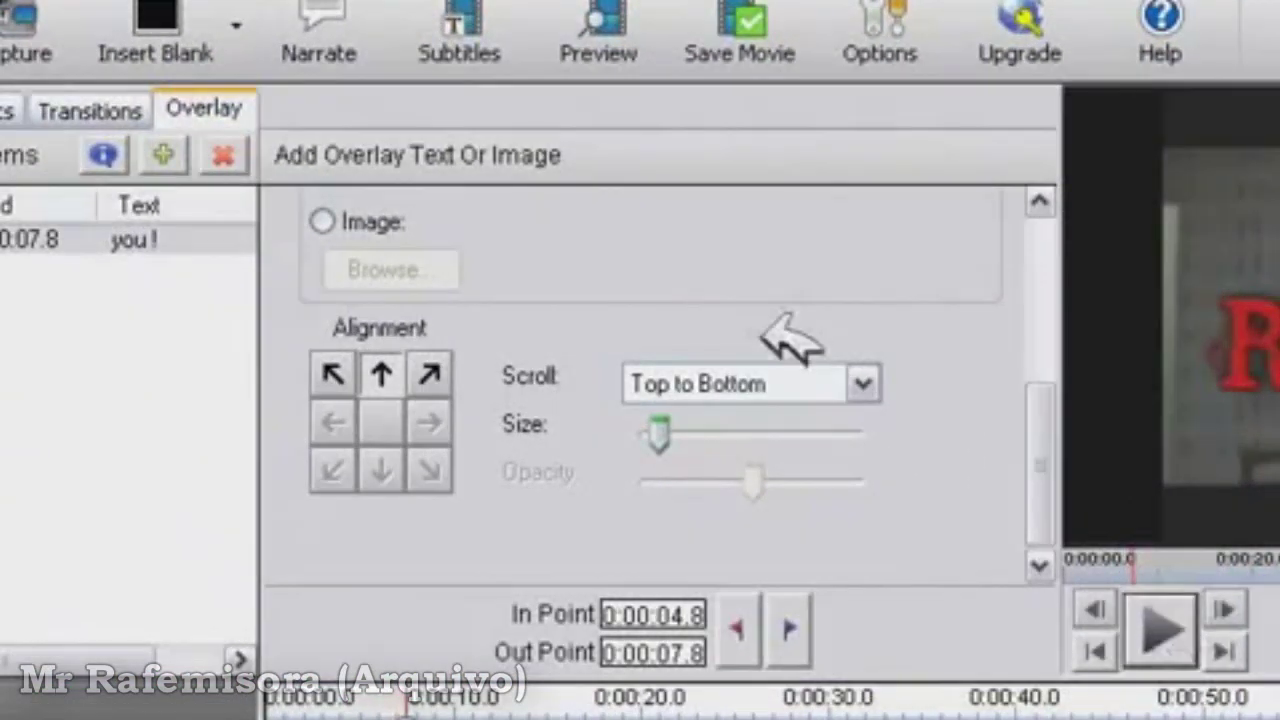
click(762, 368)
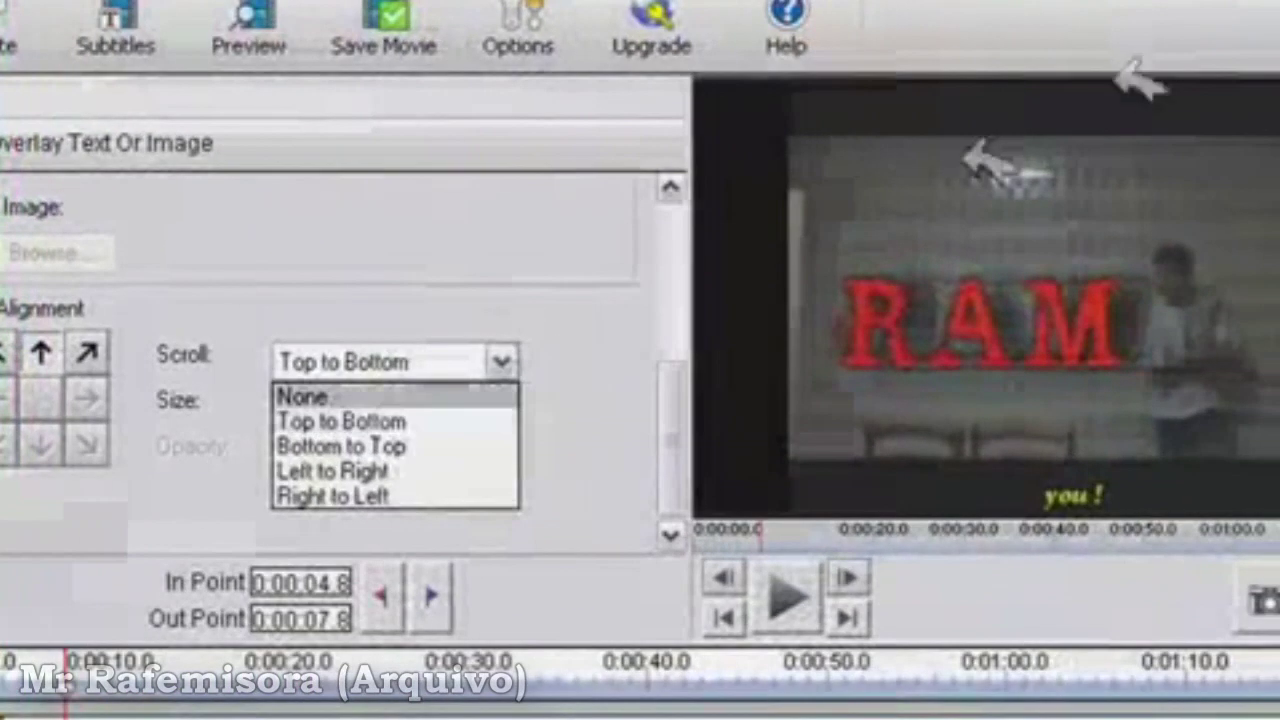
click(1117, 78)
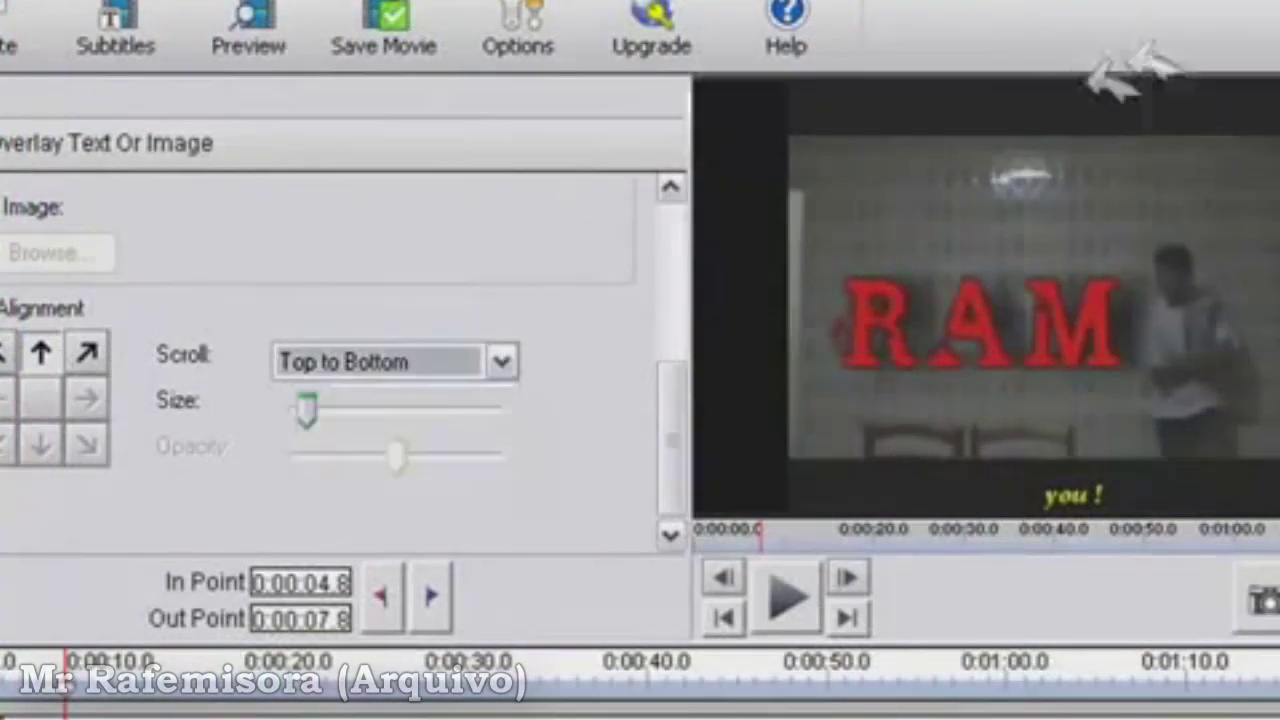
click(440, 345)
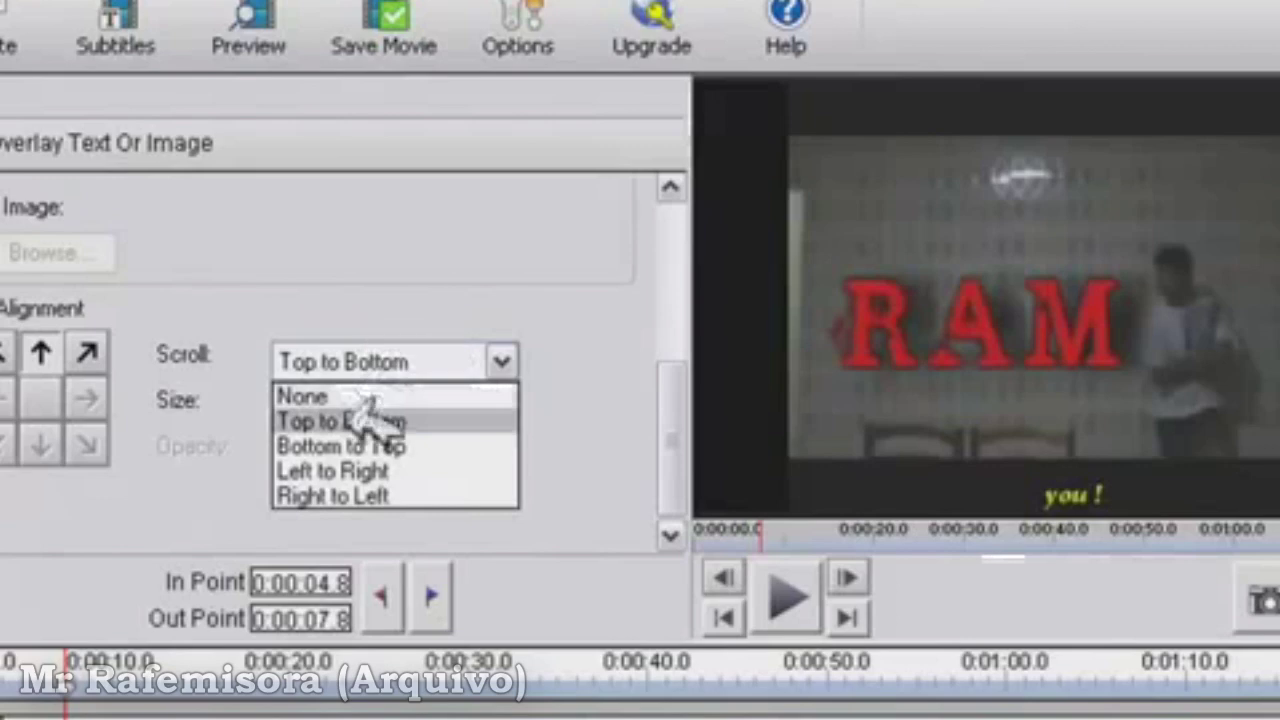
click(345, 447)
click(400, 362)
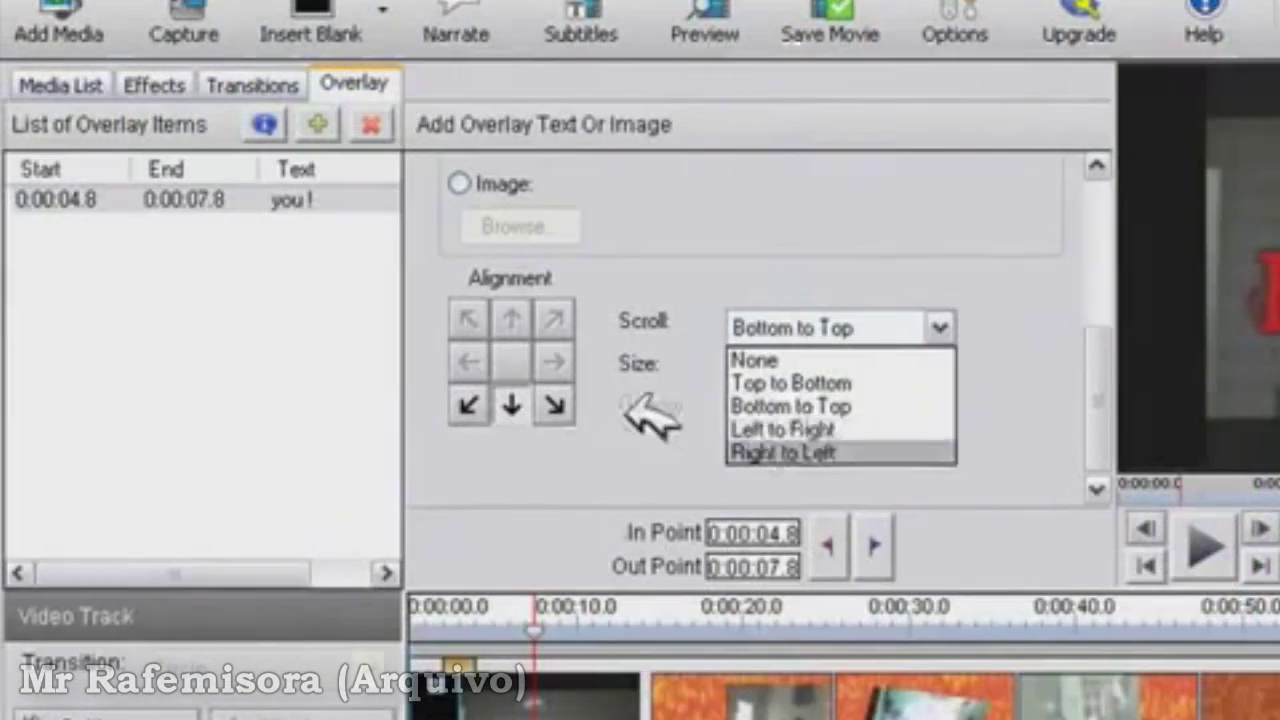
click(647, 478)
Step: Preview the scrolling "you !" text on the timeline and shift its overlay to start at 0:00:04.9
click(78, 197)
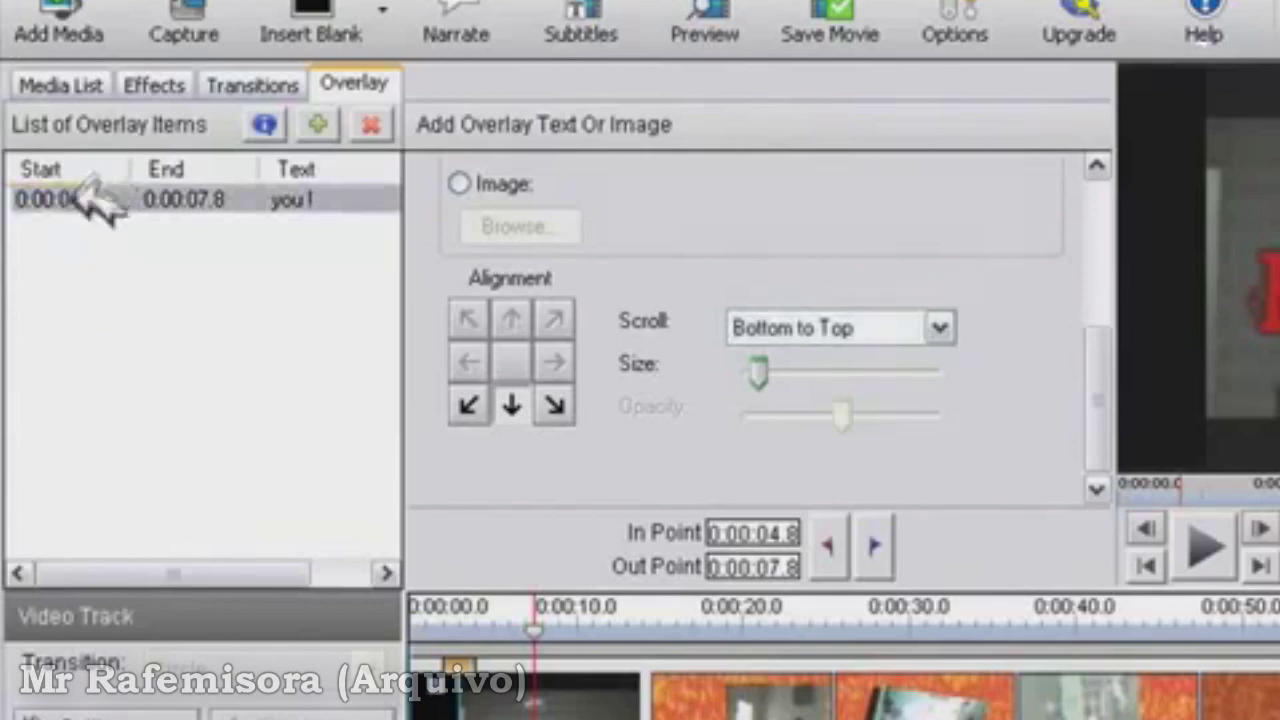
click(145, 283)
mouse_move(536, 624)
mouse_down()
mouse_move(505, 622)
mouse_move(523, 622)
mouse_up()
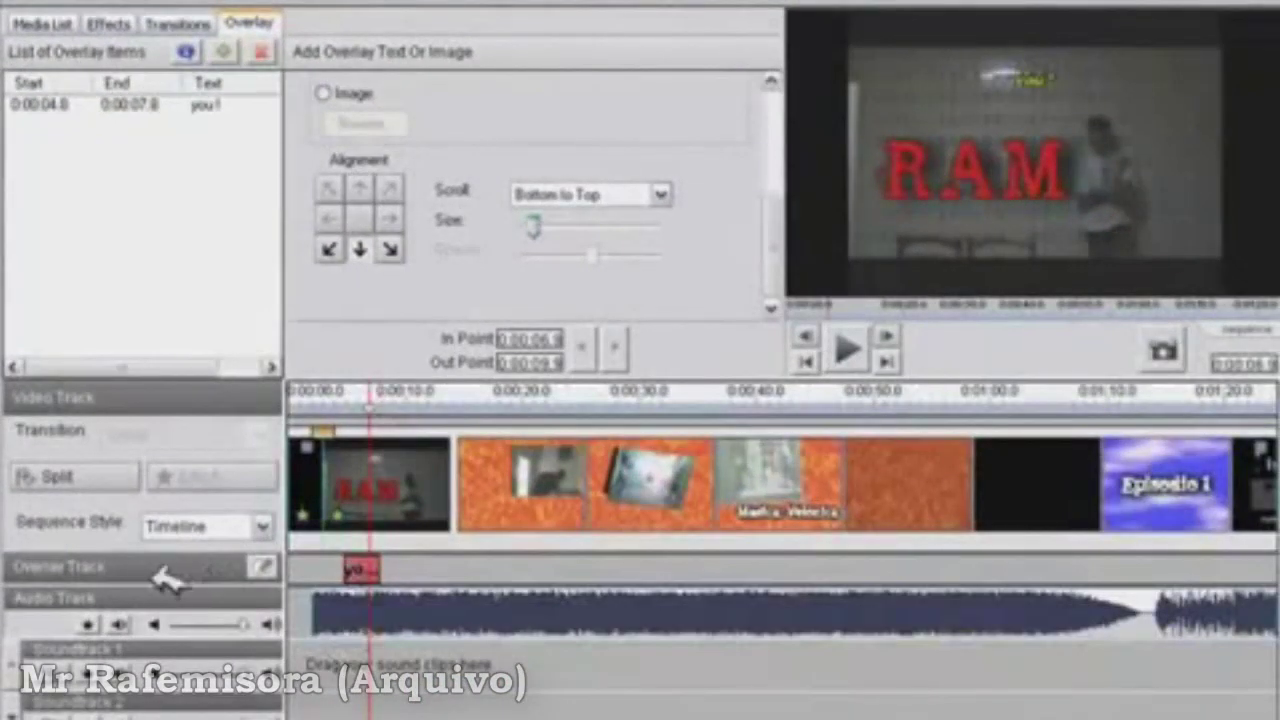
click(378, 571)
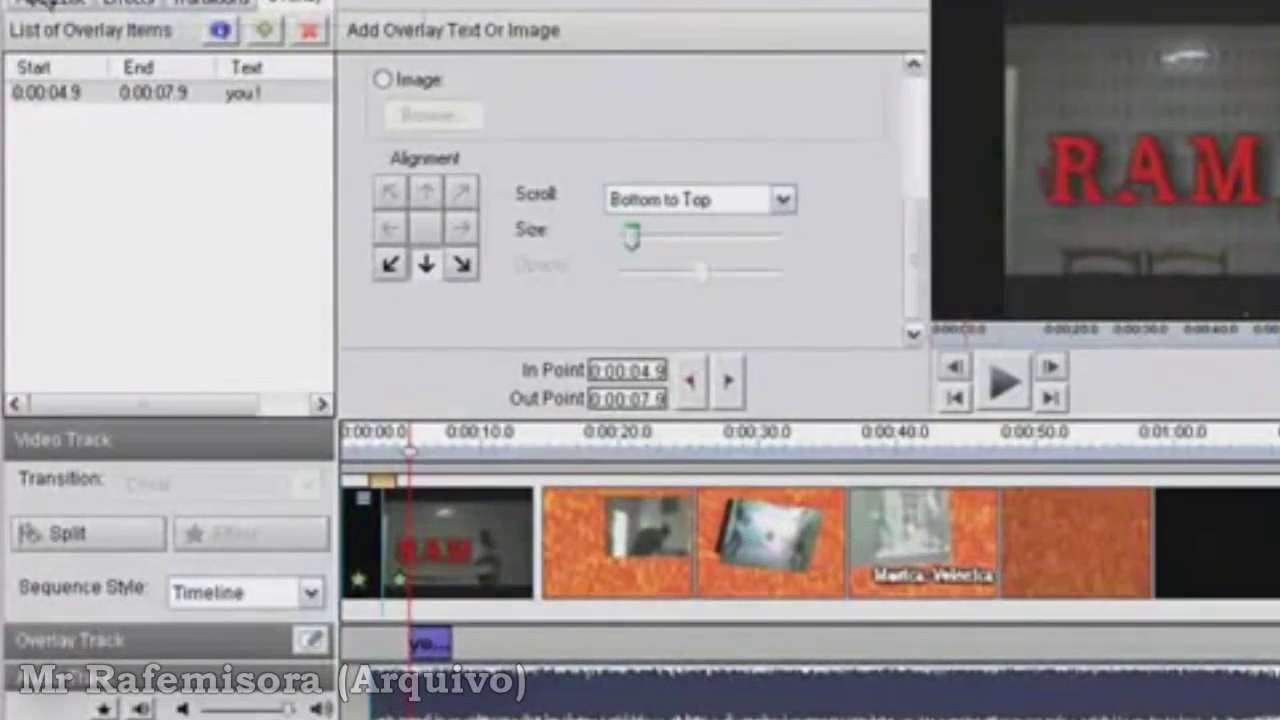
Step: Place the trimmed "10 Fl..." audio from the media list on Soundtrack 1 and lower the main audio track's volume to about half
click(48, 3)
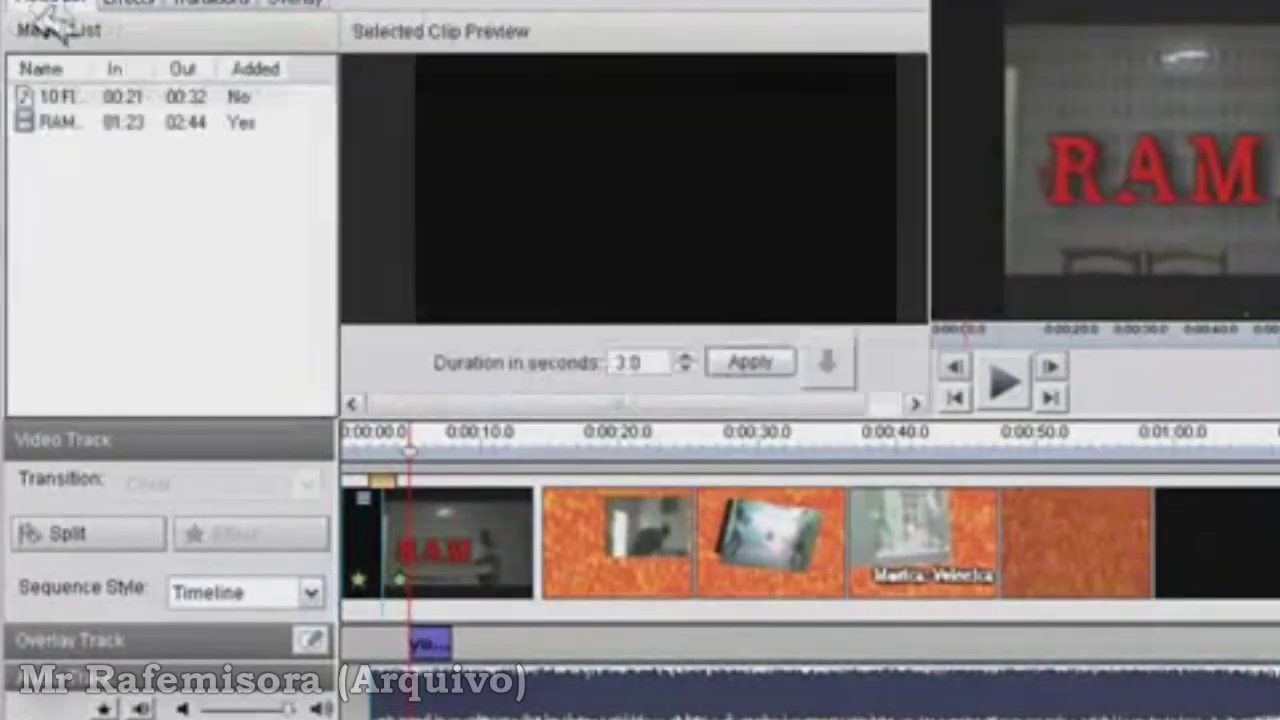
click(48, 97)
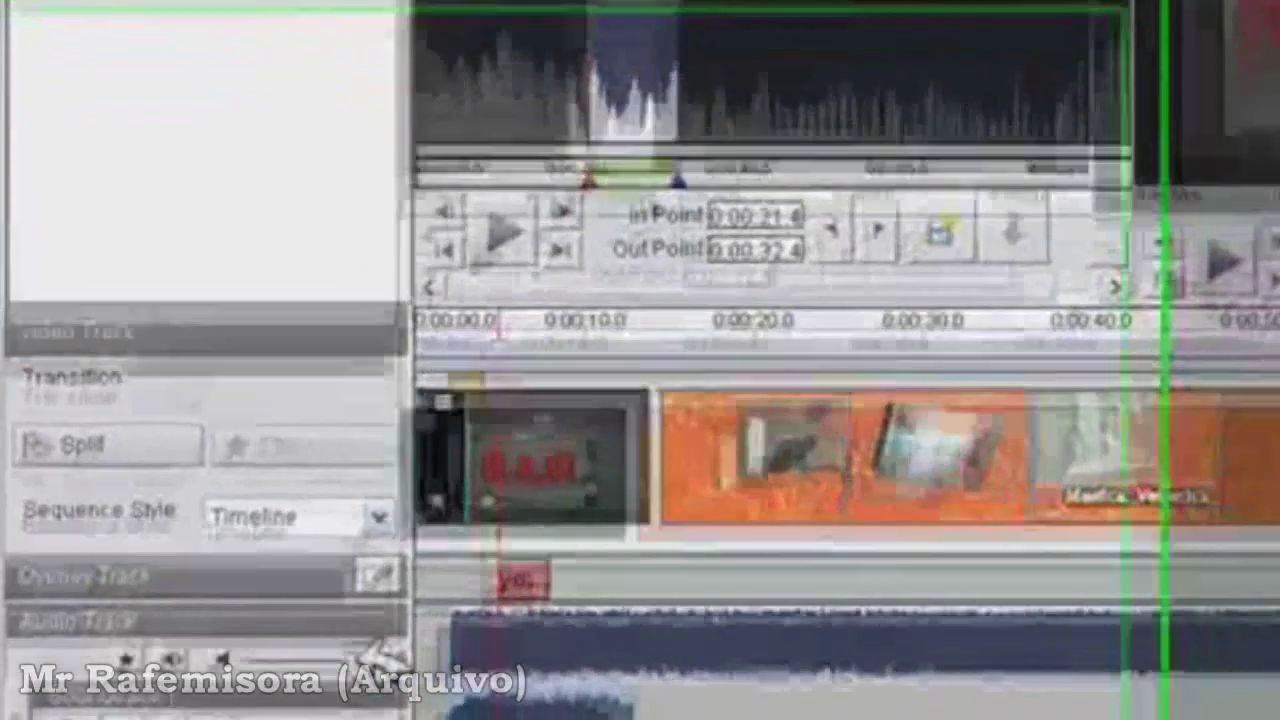
drag(289, 708, 246, 708)
click(600, 614)
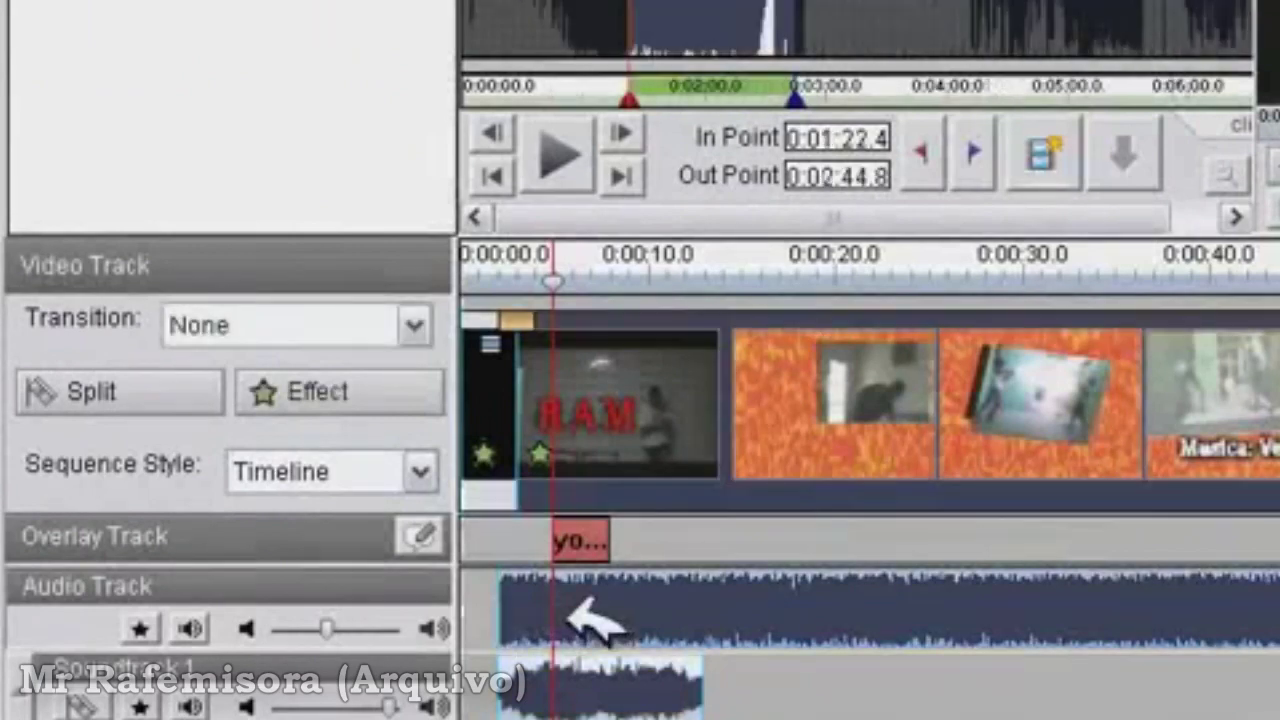
click(557, 686)
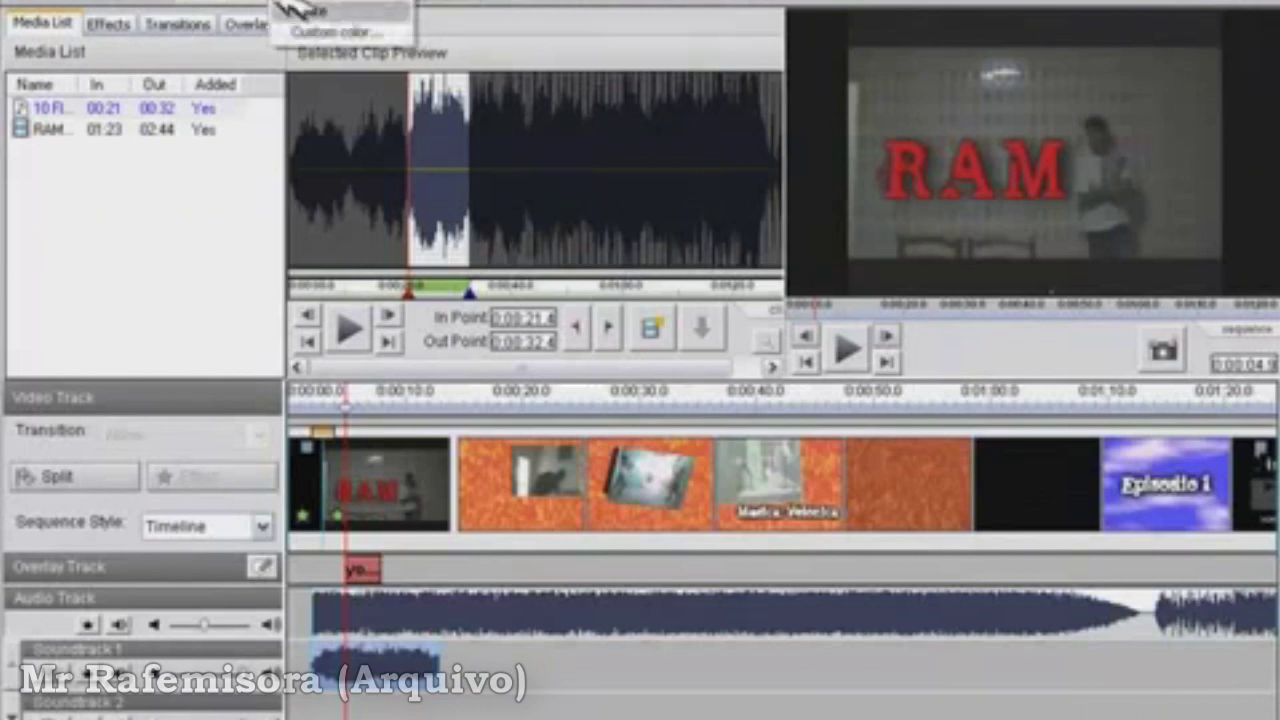
Step: Insert a white blank clip at the end of the timeline
click(298, 11)
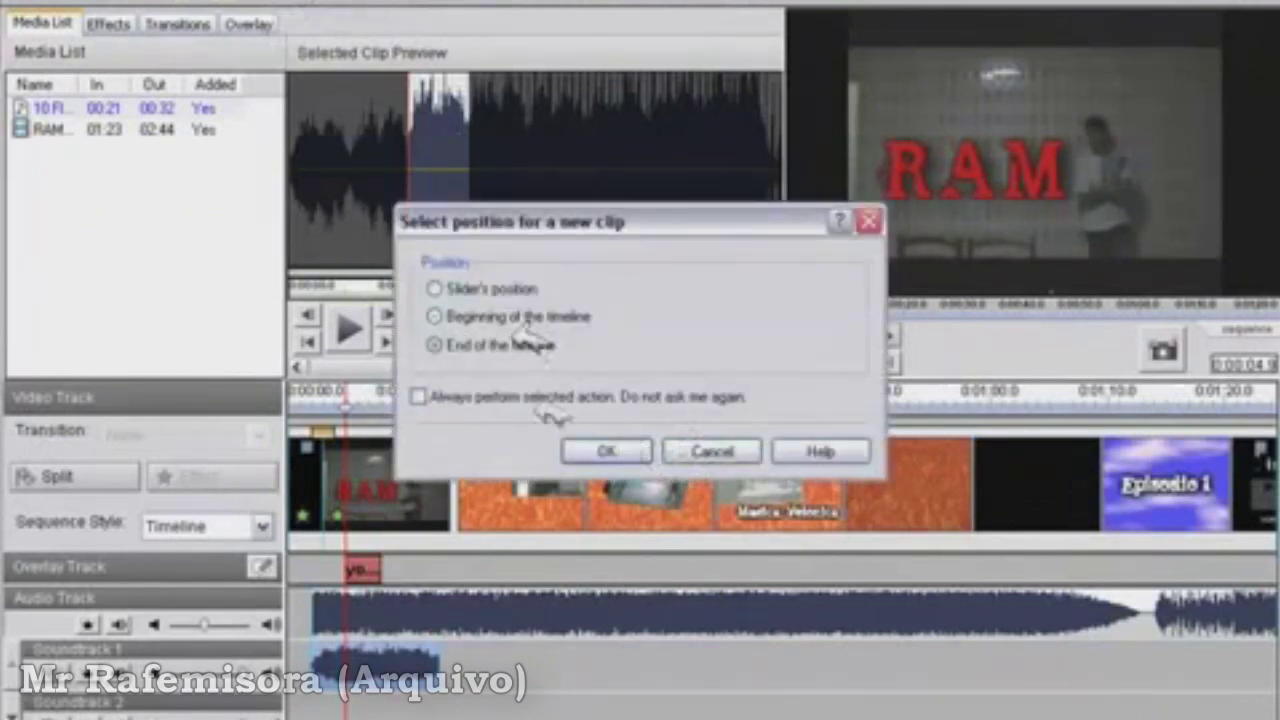
click(600, 451)
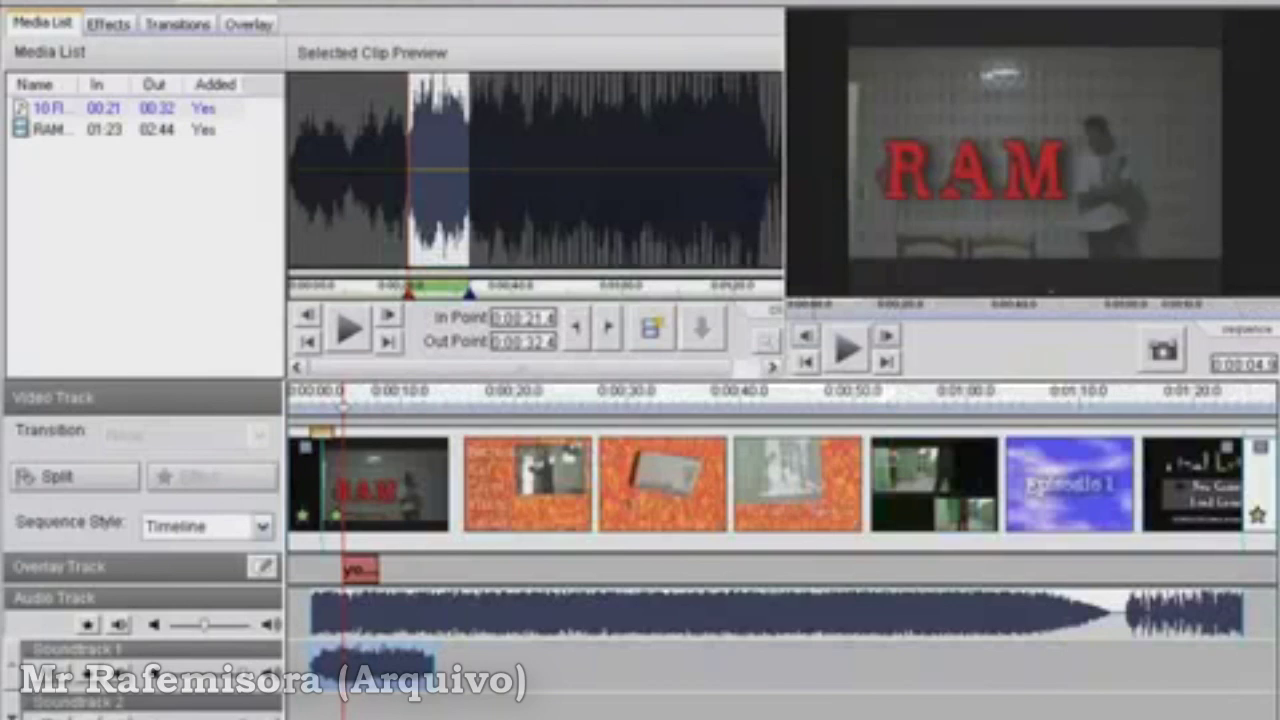
click(280, 2)
click(298, 11)
Step: Look over the narration recording and video capture options, closing each without recording anything
click(322, 3)
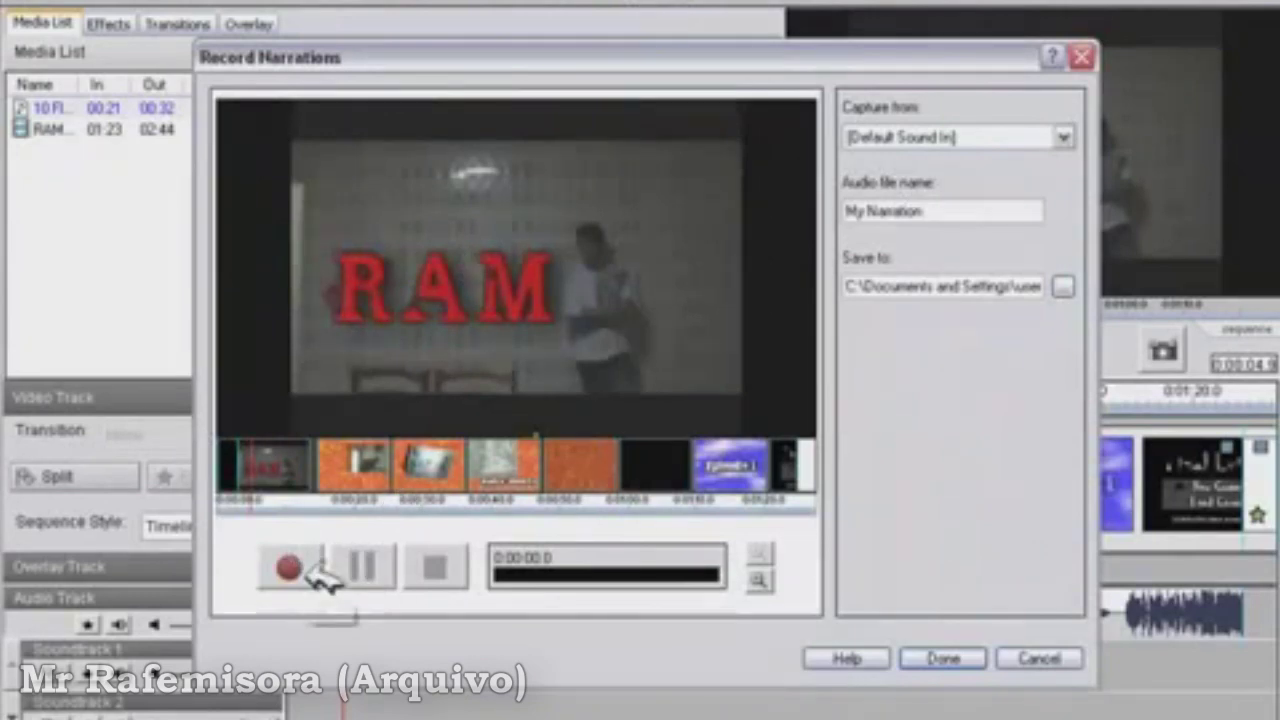
click(1081, 58)
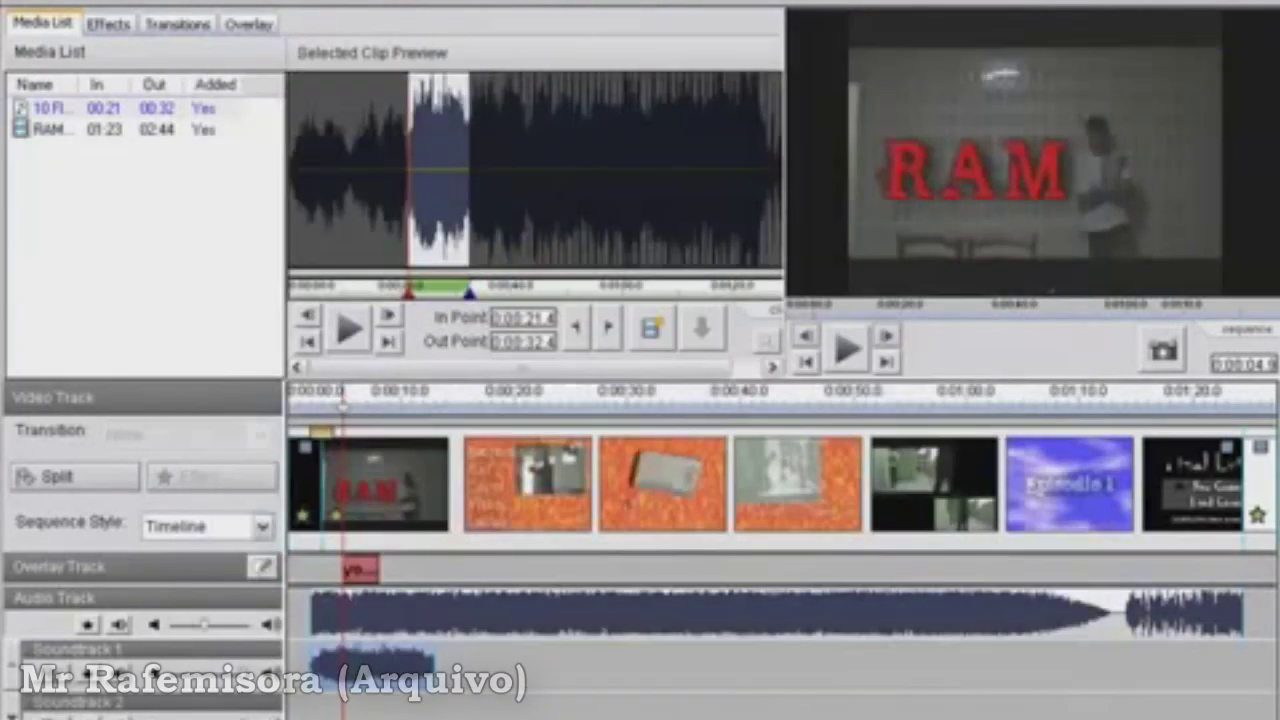
click(140, 3)
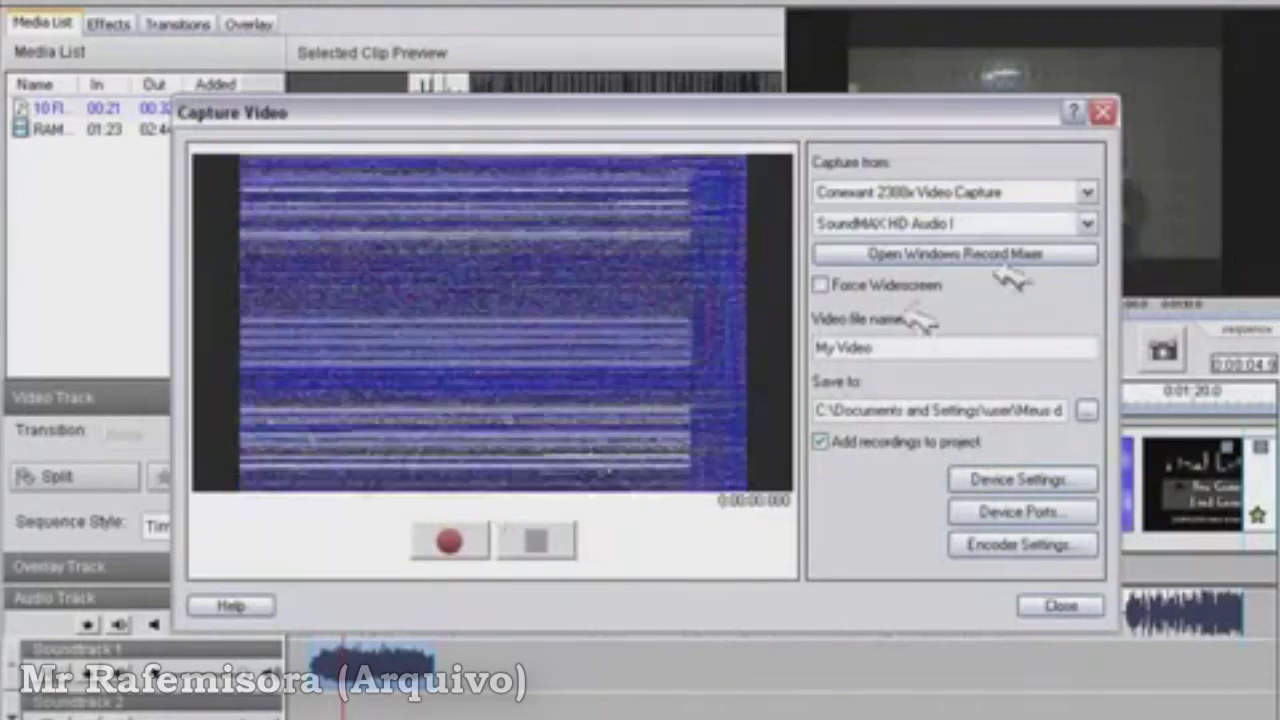
click(1104, 112)
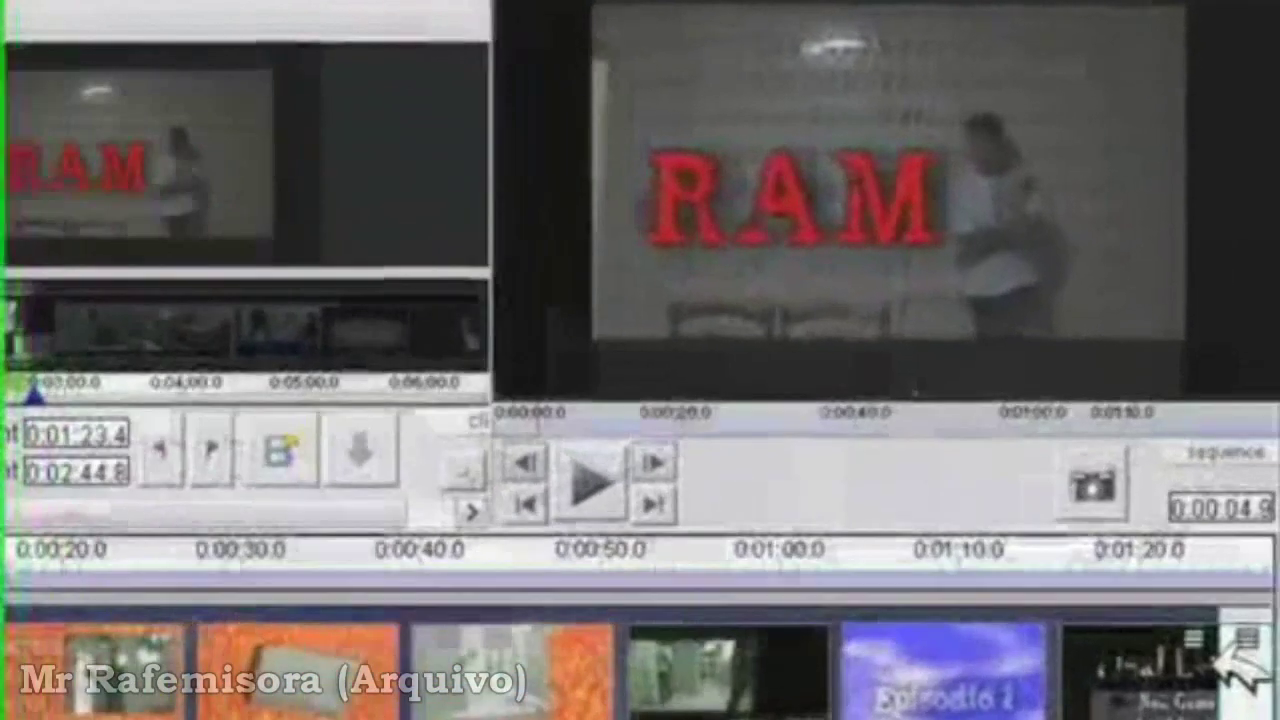
Step: Apply the Radial (Smooth) - Counter-Clockwise transition with a 0.5-second duration to the white blank at the timeline's end
click(1242, 645)
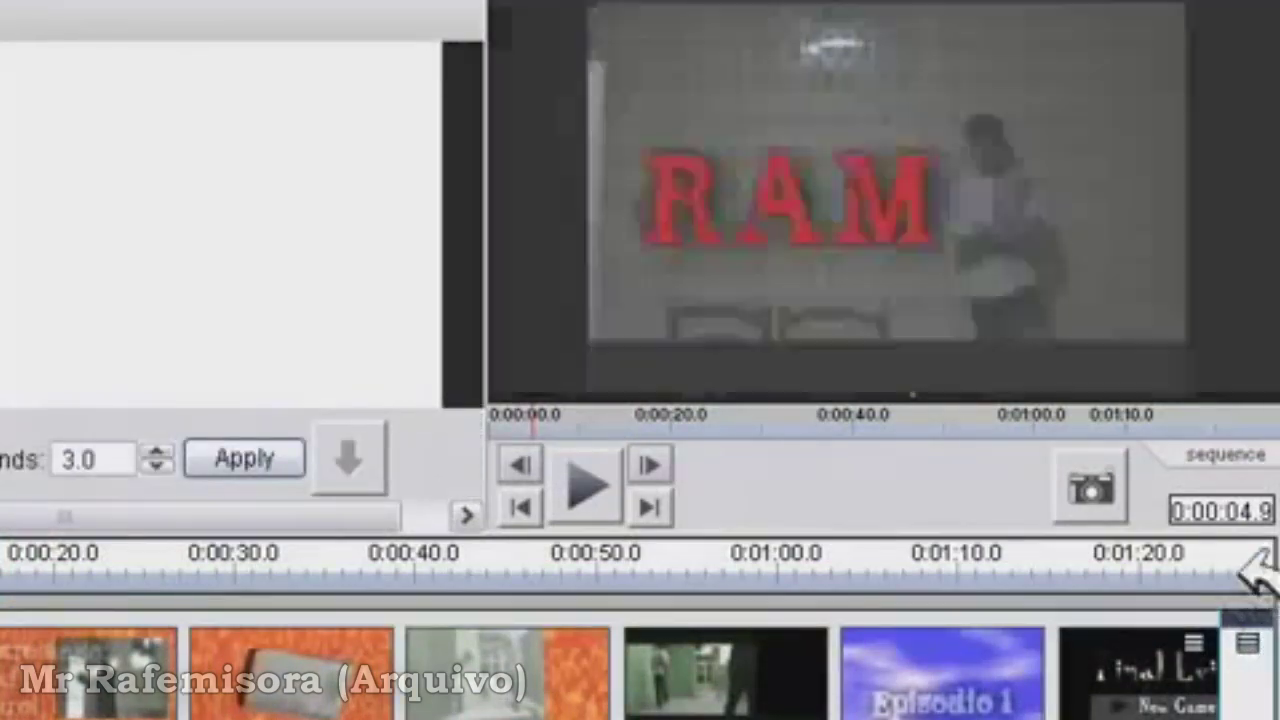
click(1255, 555)
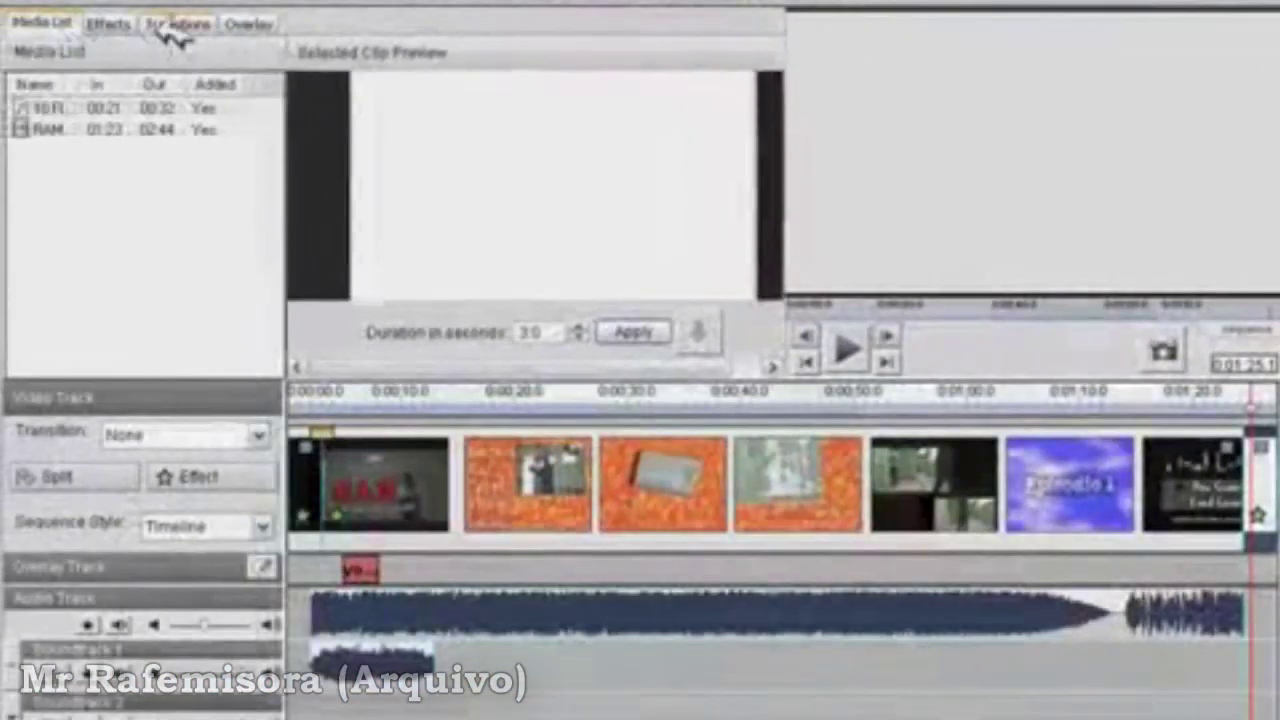
click(177, 22)
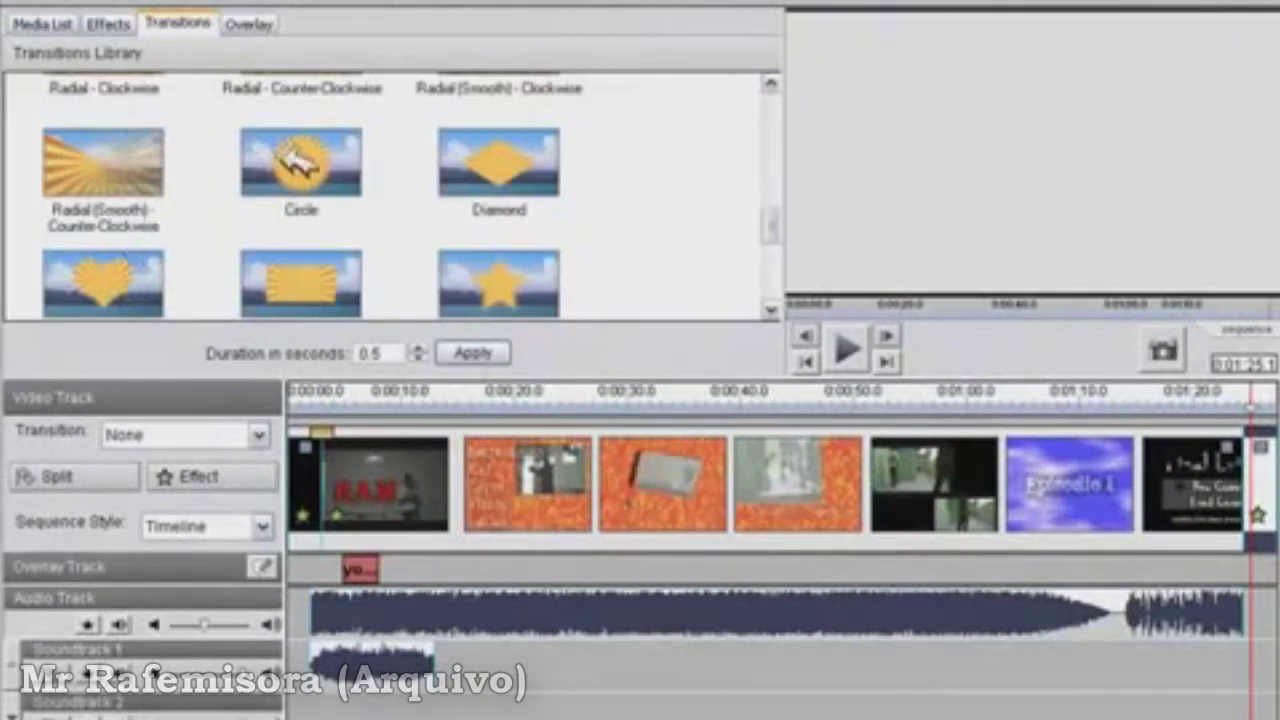
click(143, 234)
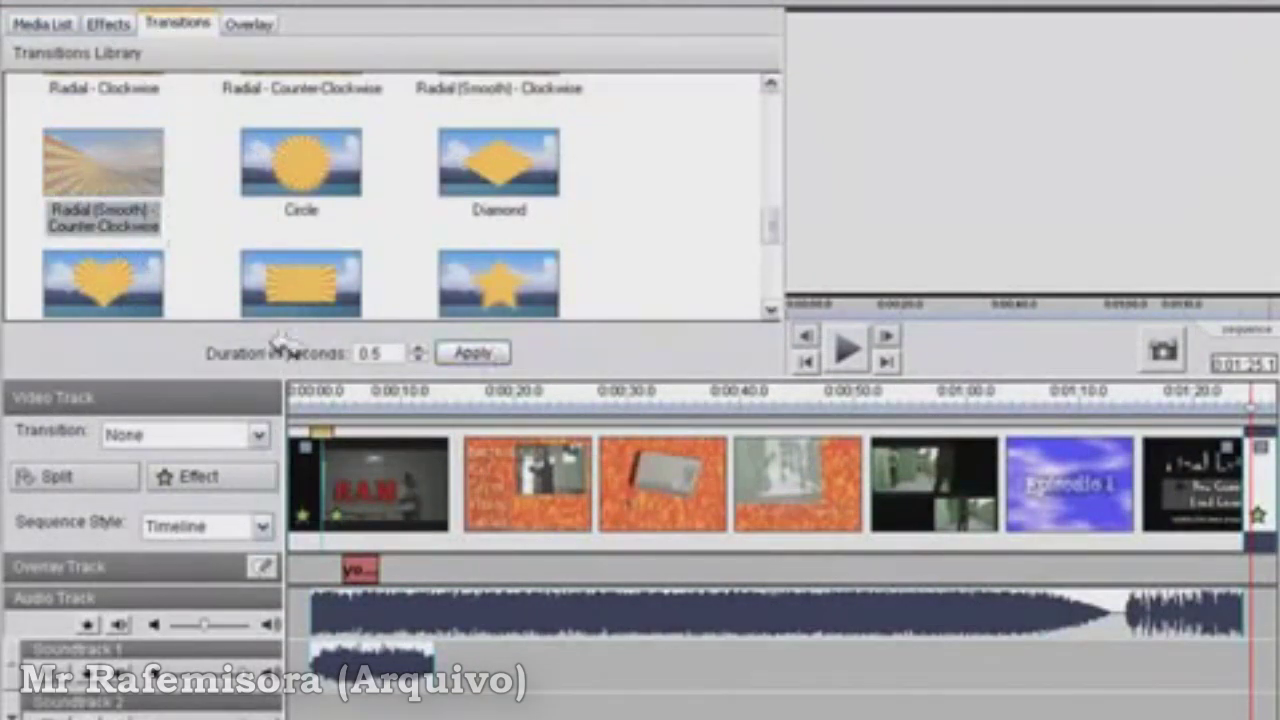
click(458, 352)
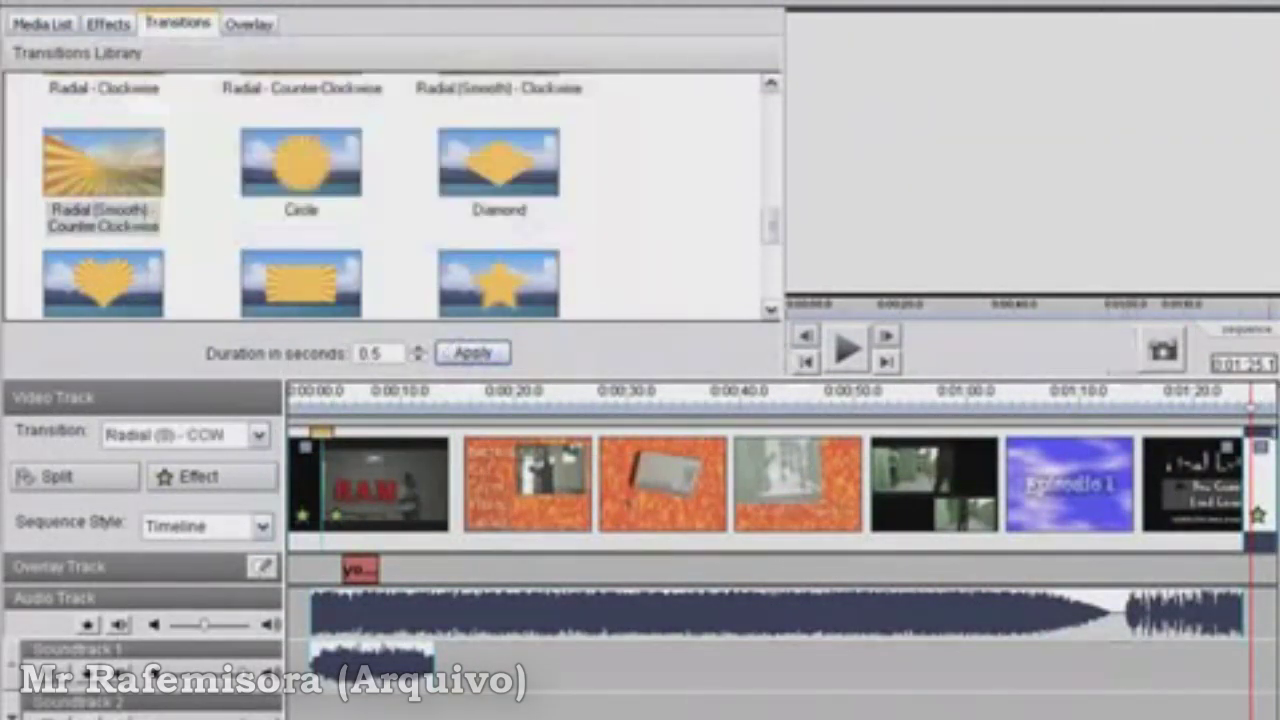
Step: Apply the 0.5-second Radial (Smooth) - Counter-Clockwise transition to the main video clip and preview its change to the white blank
click(1245, 405)
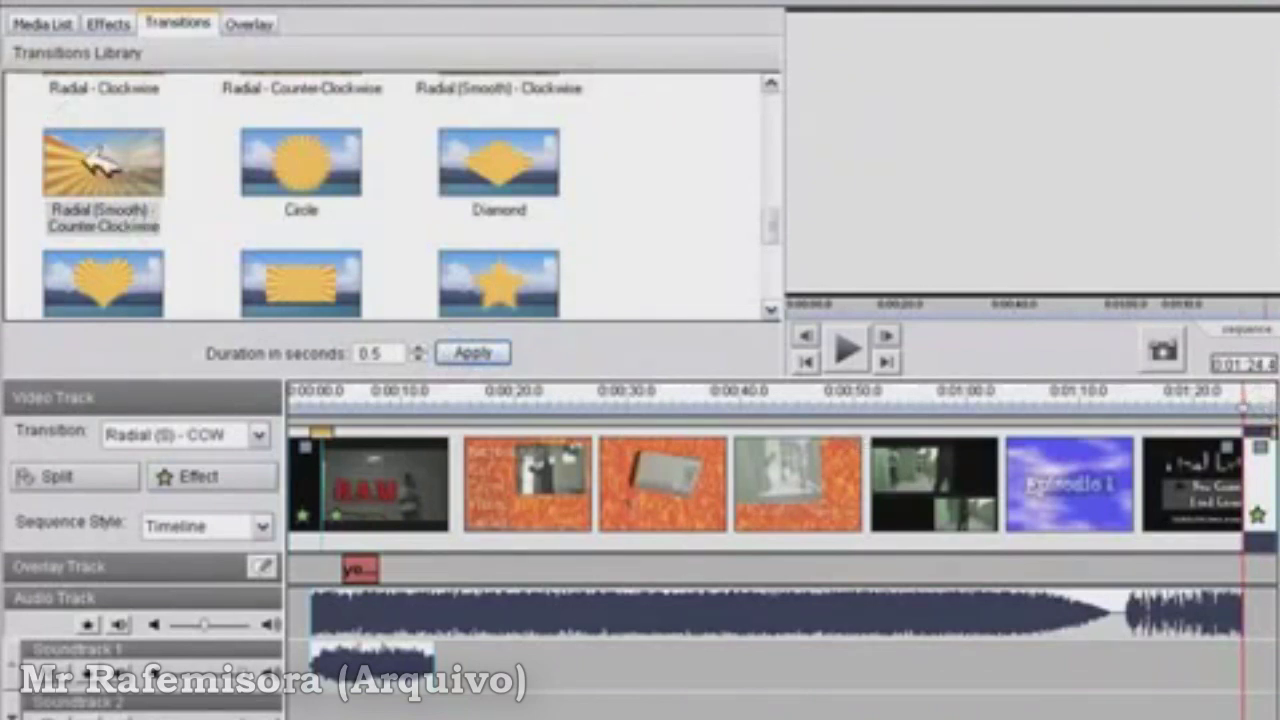
click(456, 350)
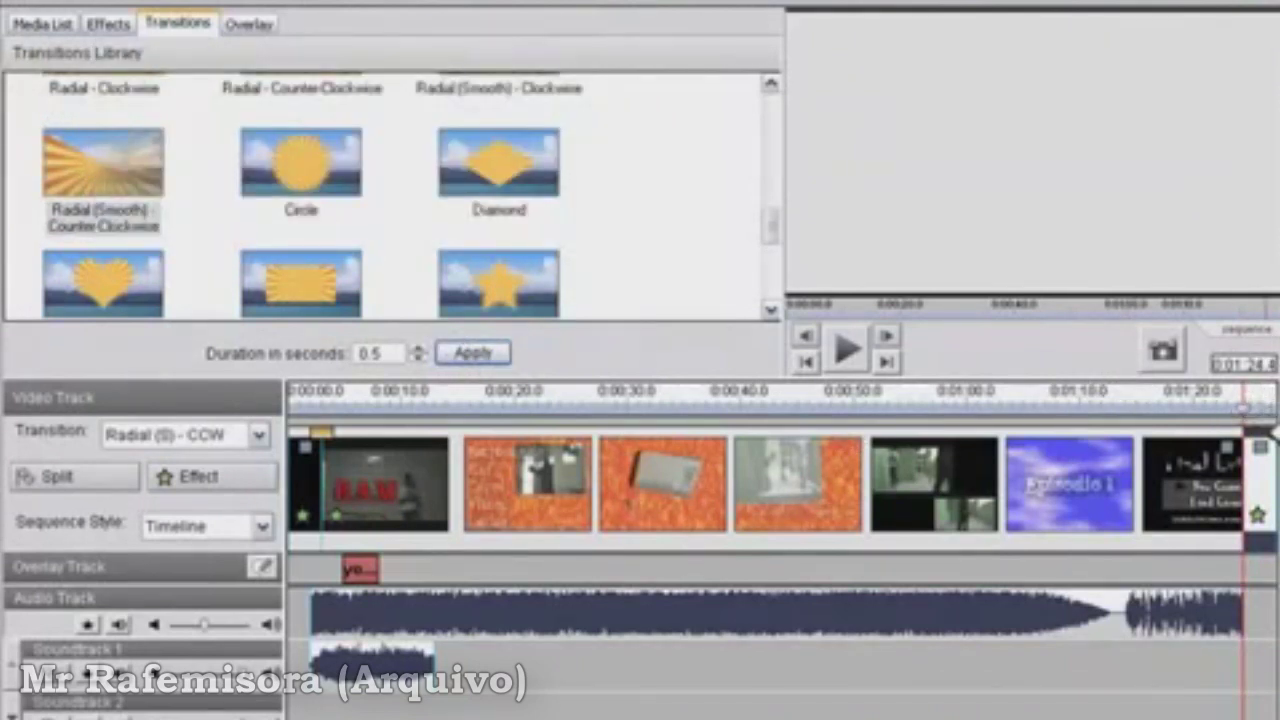
click(1238, 452)
click(60, 185)
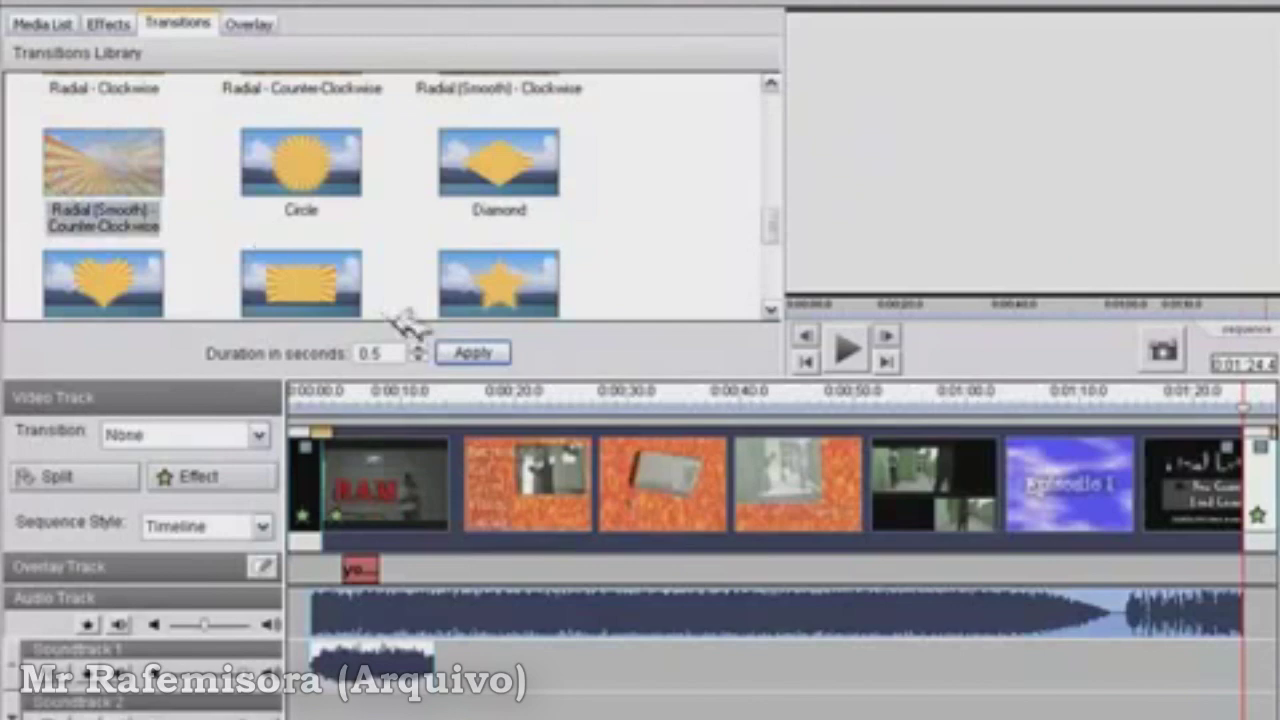
click(470, 352)
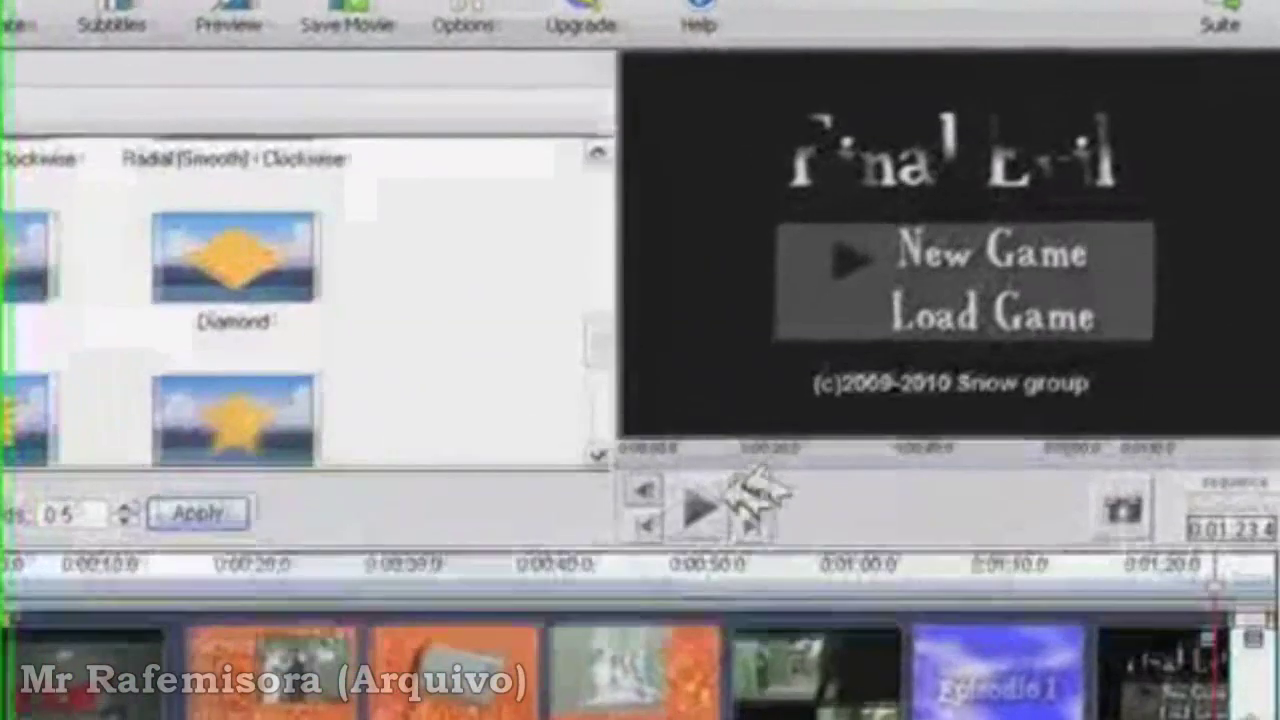
click(848, 346)
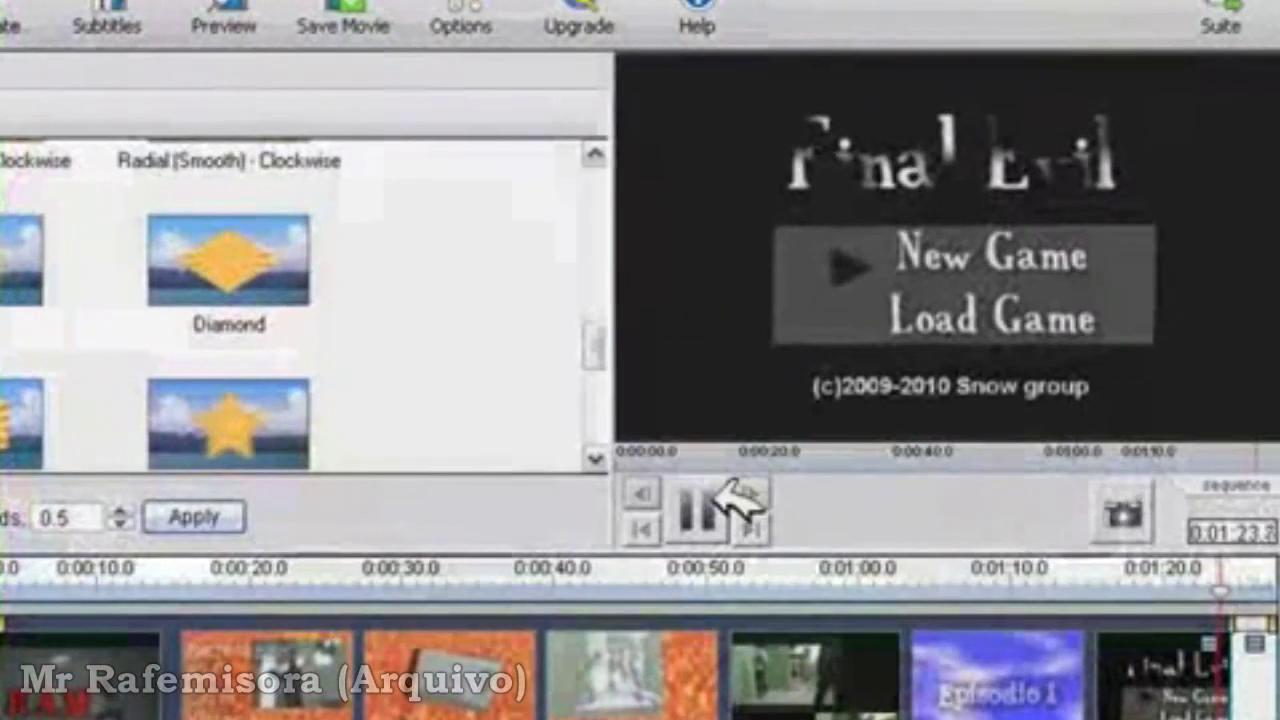
Step: Save the "Episodio 1" frame at 0:01:04.4 as an image and place that snapshot between the opening black blank and the main video clip
drag(1243, 594, 931, 596)
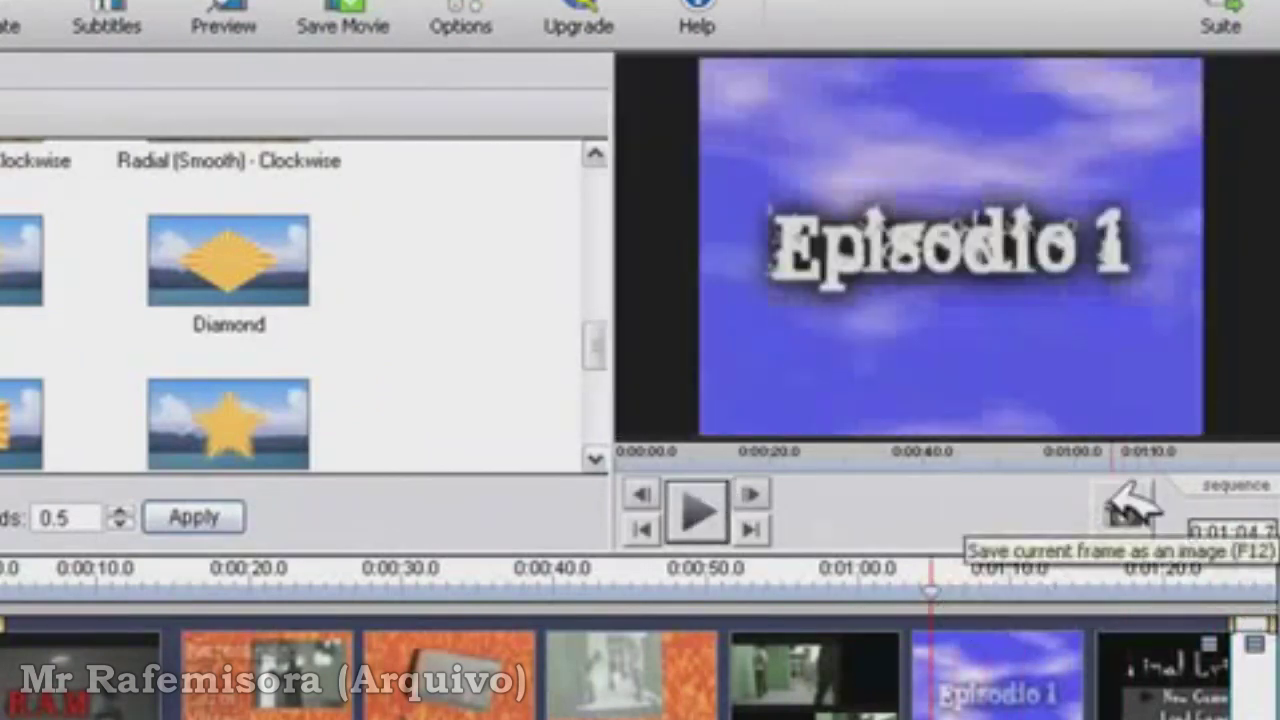
mouse_move(940, 595)
mouse_down()
mouse_move(777, 575)
mouse_move(398, 590)
mouse_move(942, 586)
mouse_up()
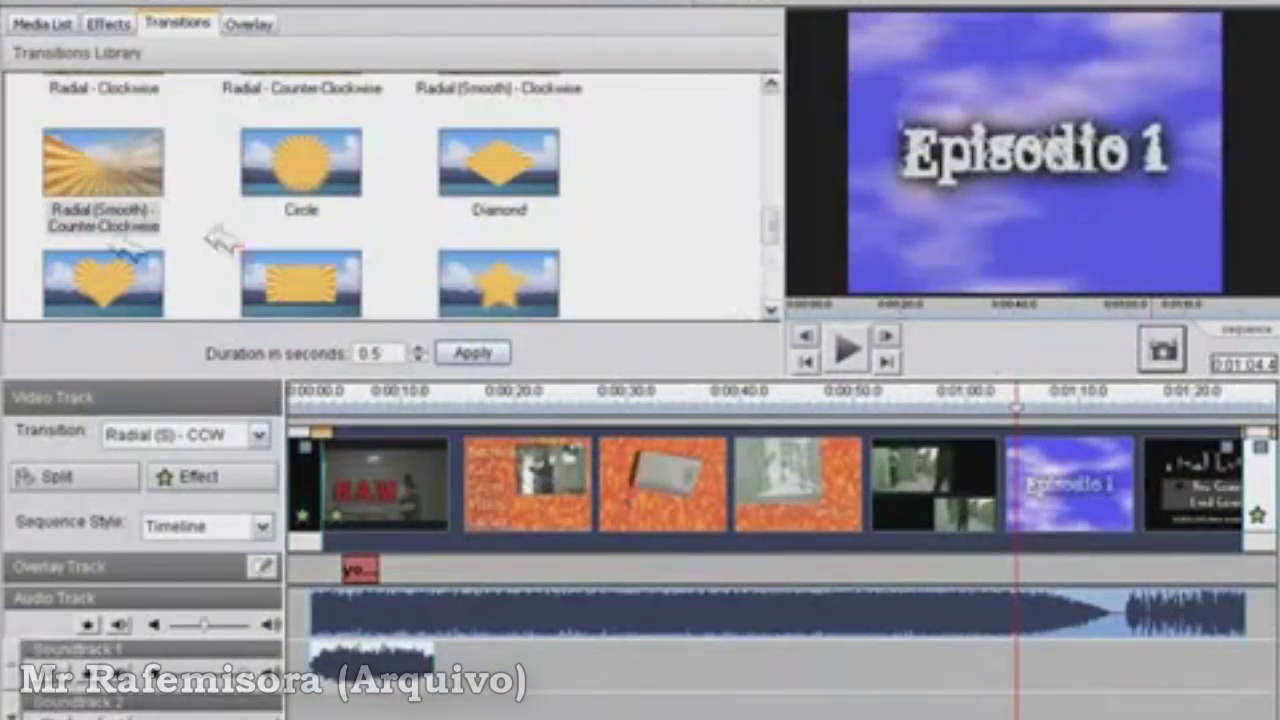
click(45, 23)
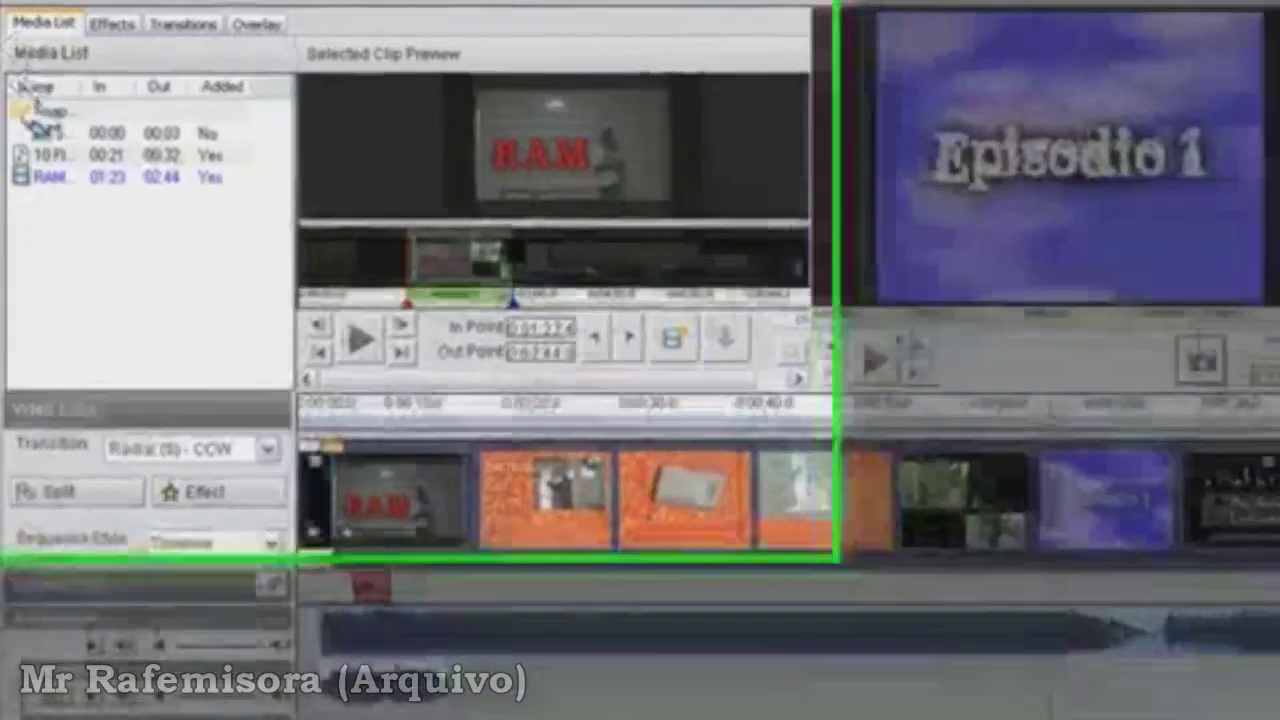
click(45, 150)
click(80, 128)
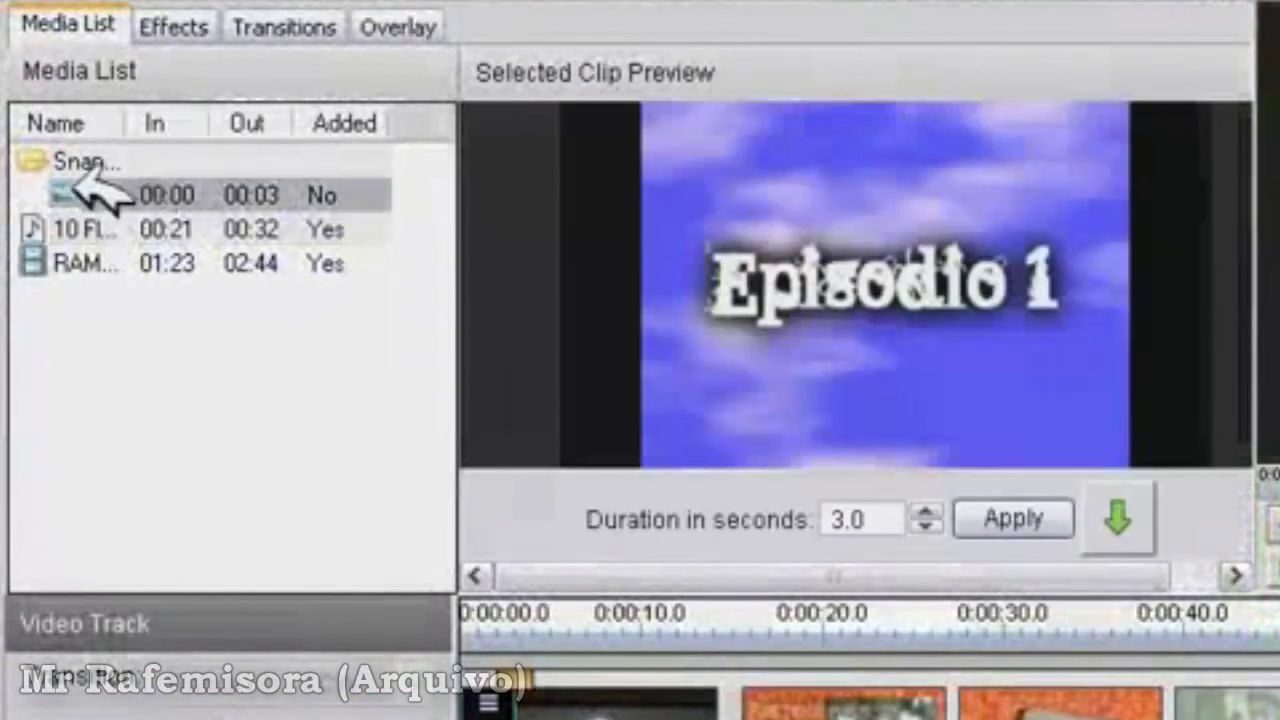
drag(100, 195, 557, 708)
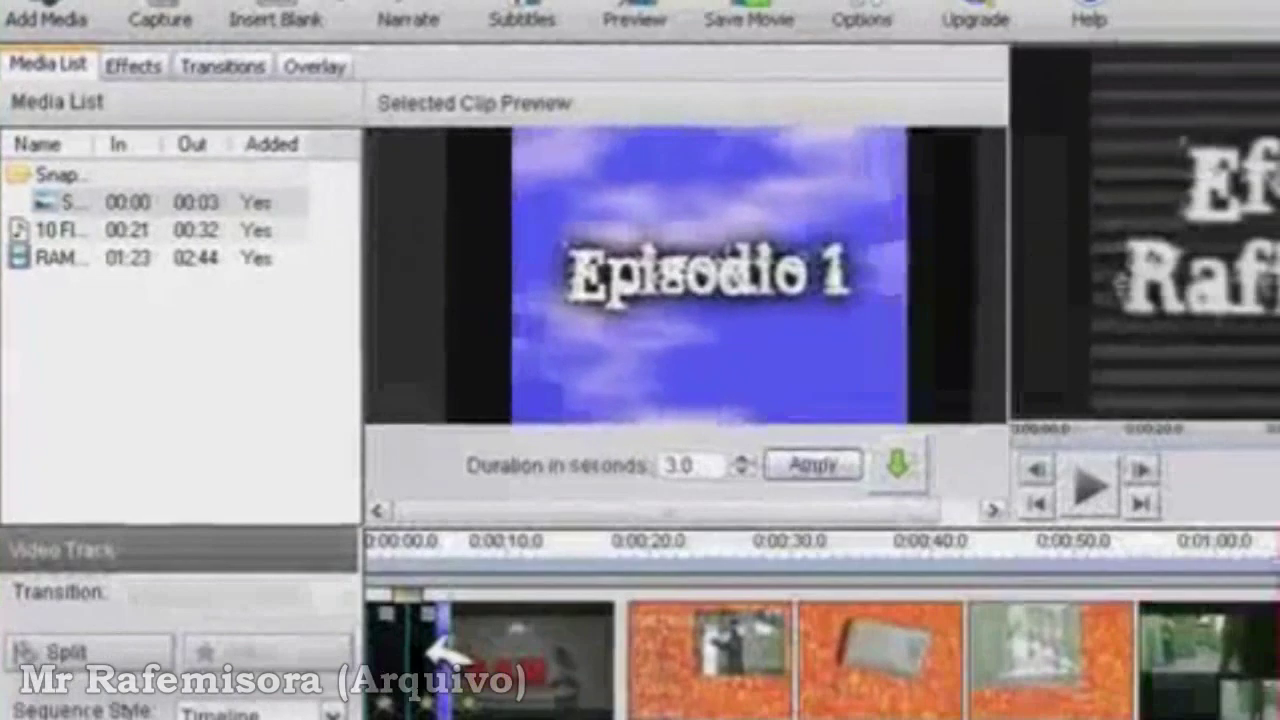
Step: Preview the opening of the timeline, from the black blank through the inserted snapshot into the video clip
click(440, 650)
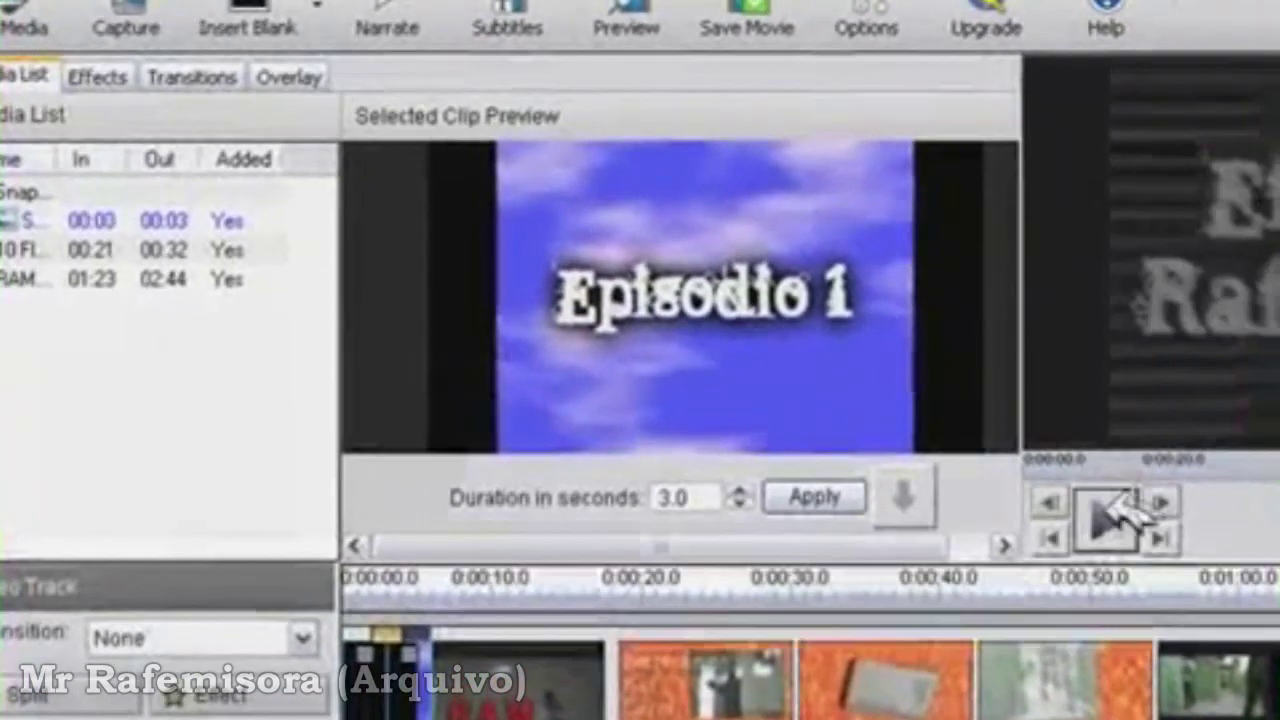
click(386, 660)
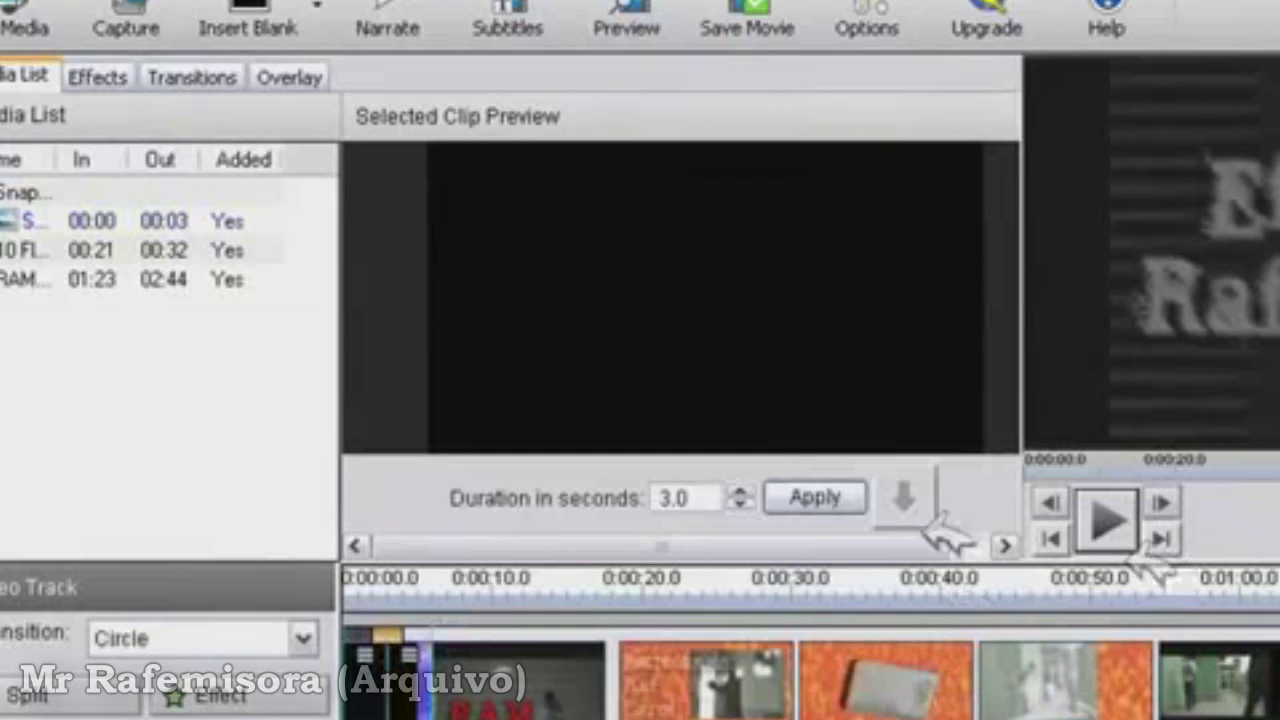
click(1108, 510)
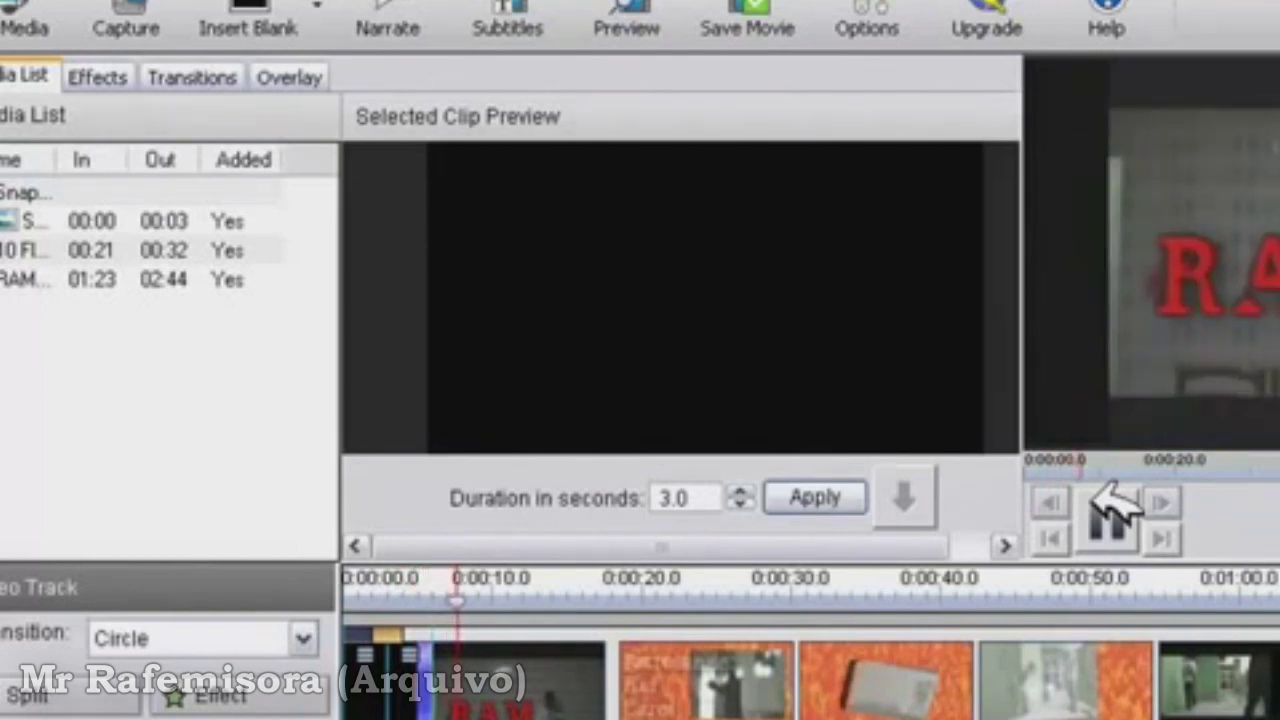
click(1105, 505)
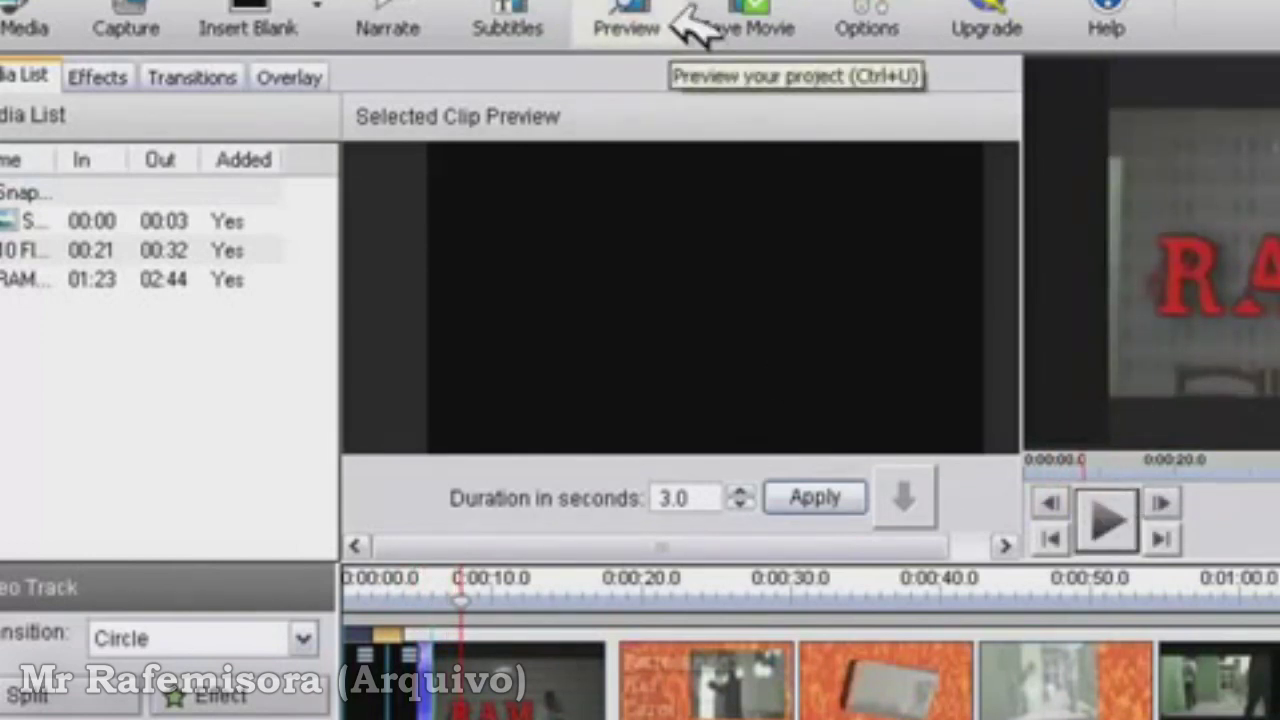
Step: Add a subtitle reading "gy8gguogyuotyutu" from 0:00:00.0 to 0:00:03.0 and select its entry in the subtitle list
click(520, 22)
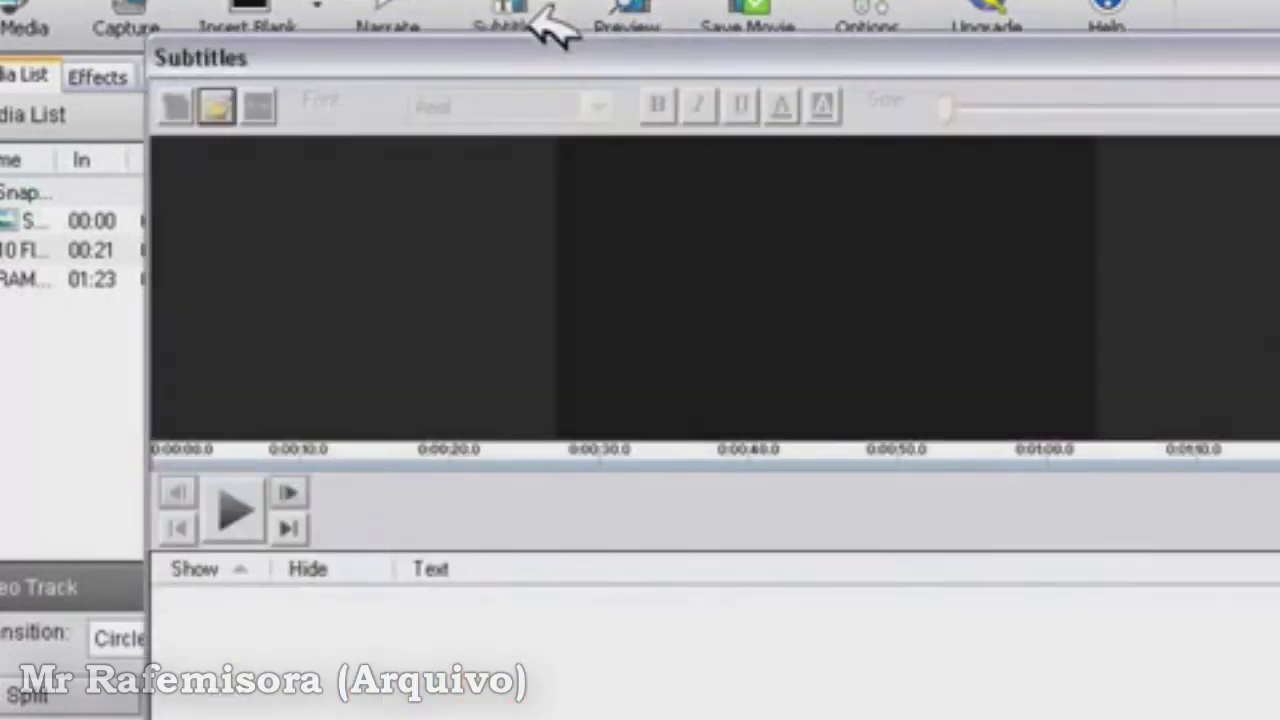
drag(188, 452, 116, 470)
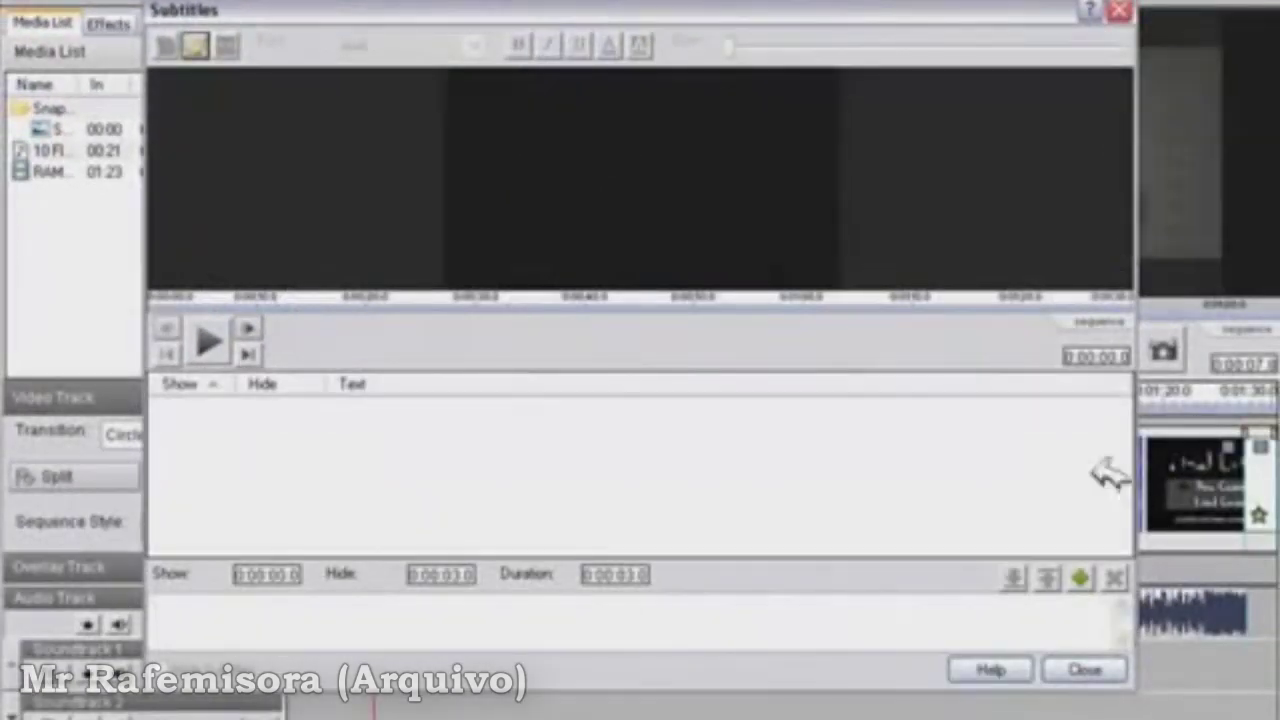
click(1084, 577)
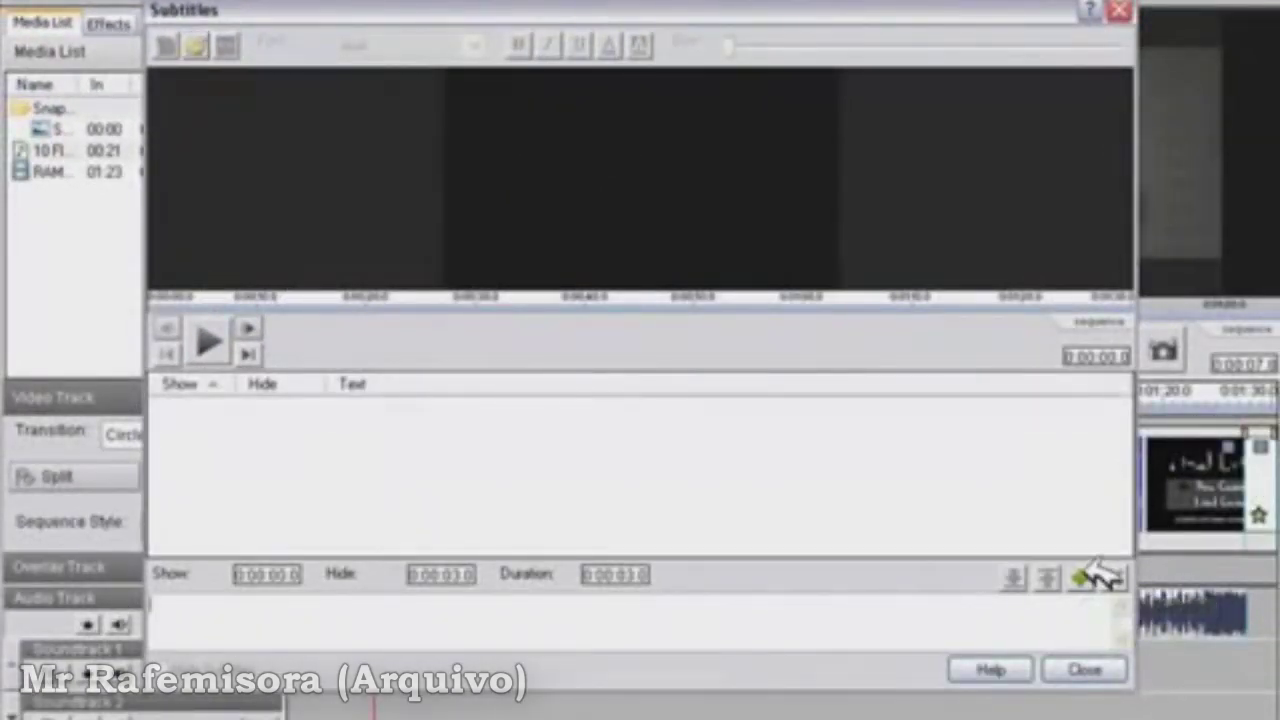
text(gsfgsg)
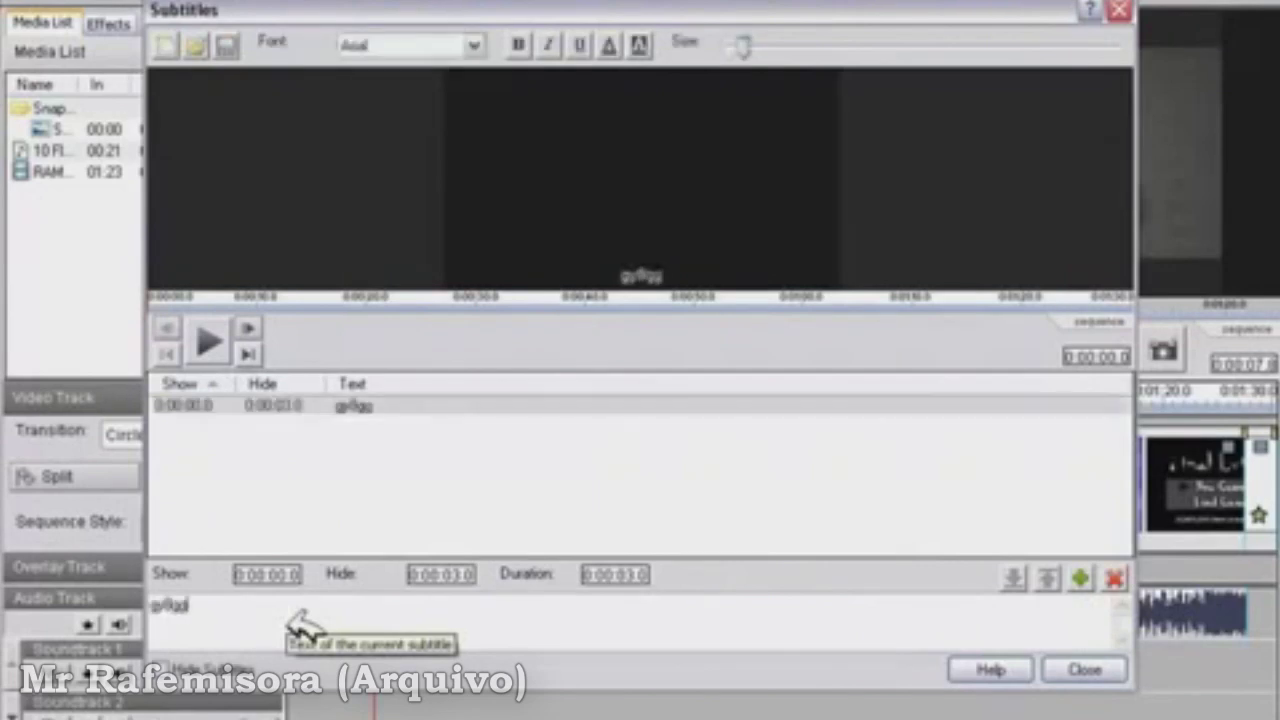
text(utu)
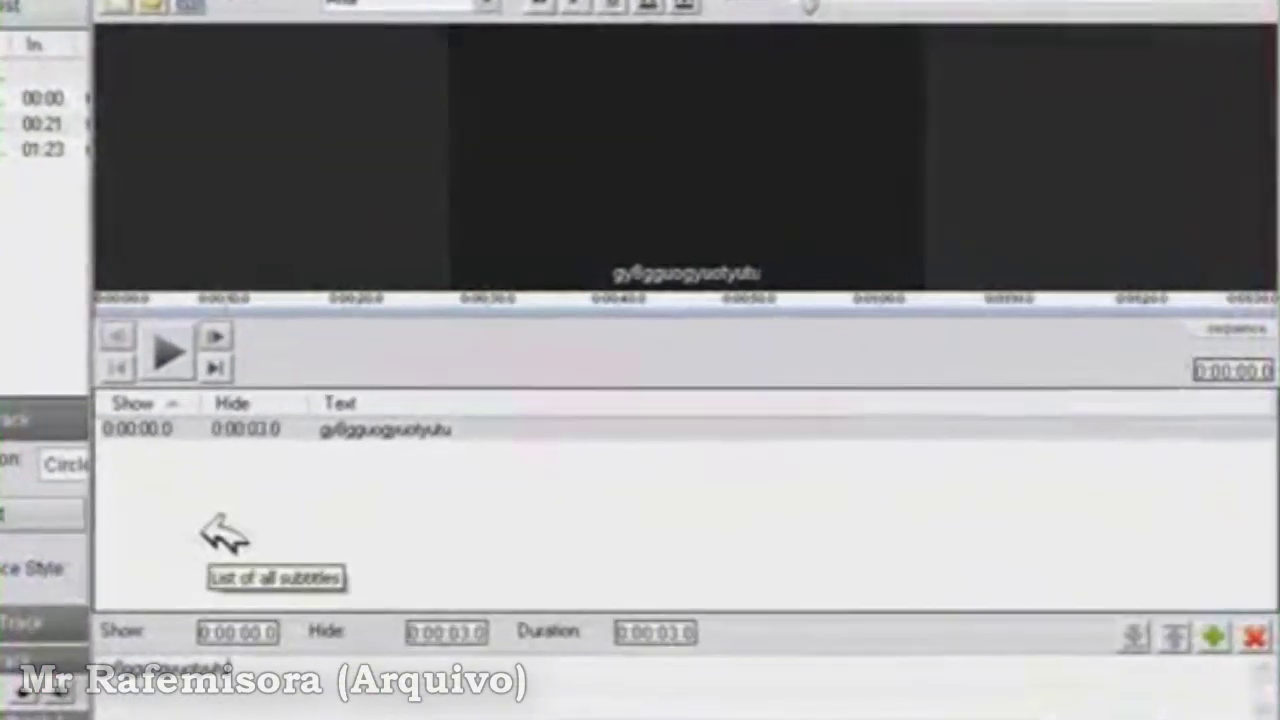
click(145, 428)
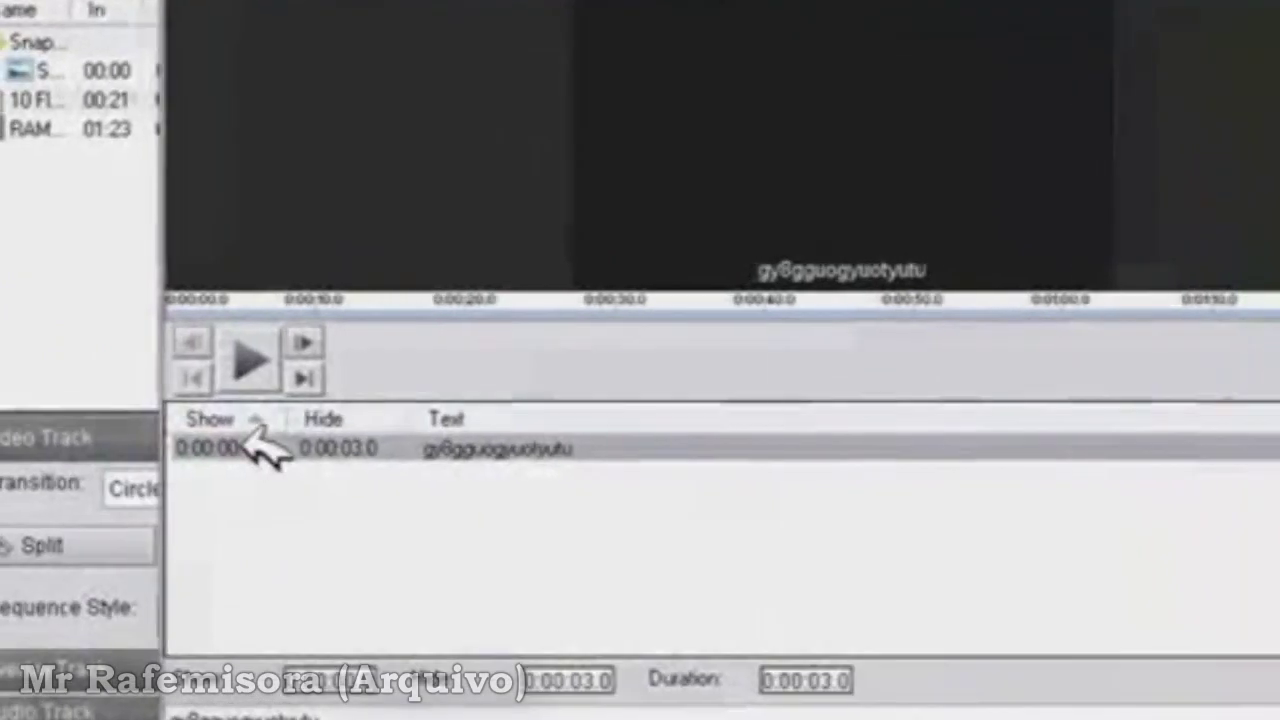
Step: Play the sequence from its start to preview the first subtitle, and pause once the "Episodio 1" snapshot shows
click(250, 360)
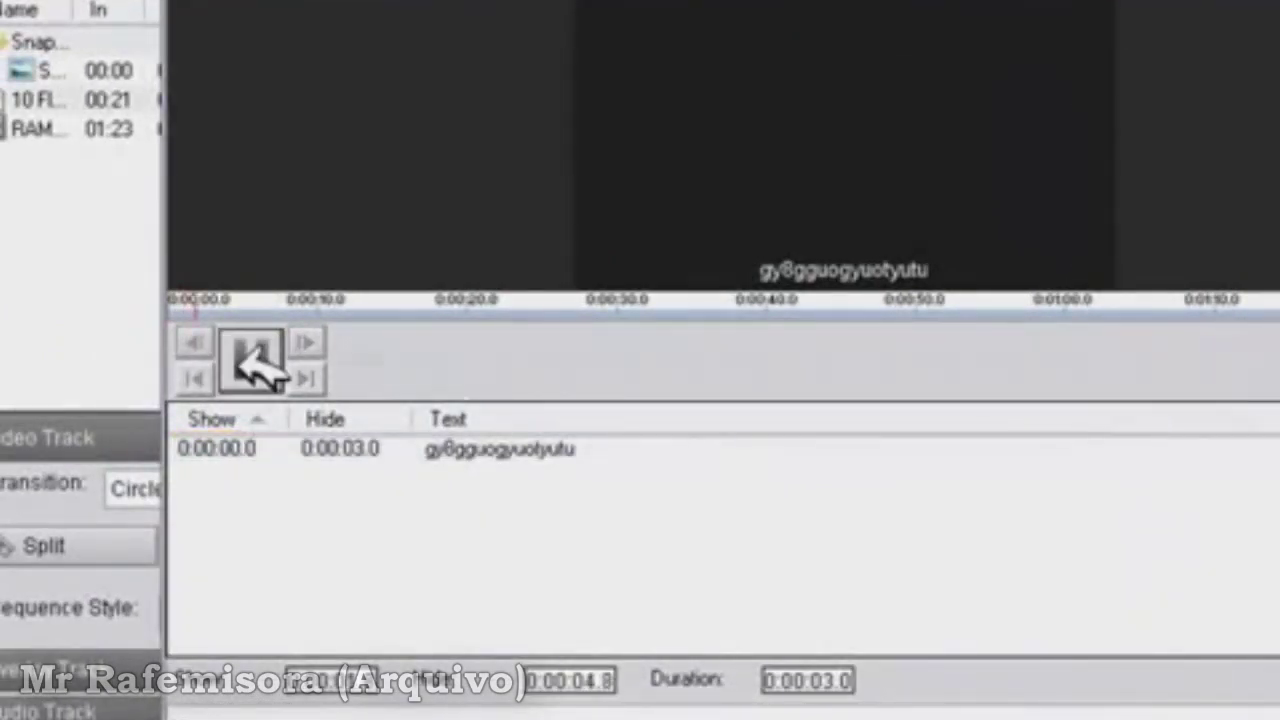
click(250, 360)
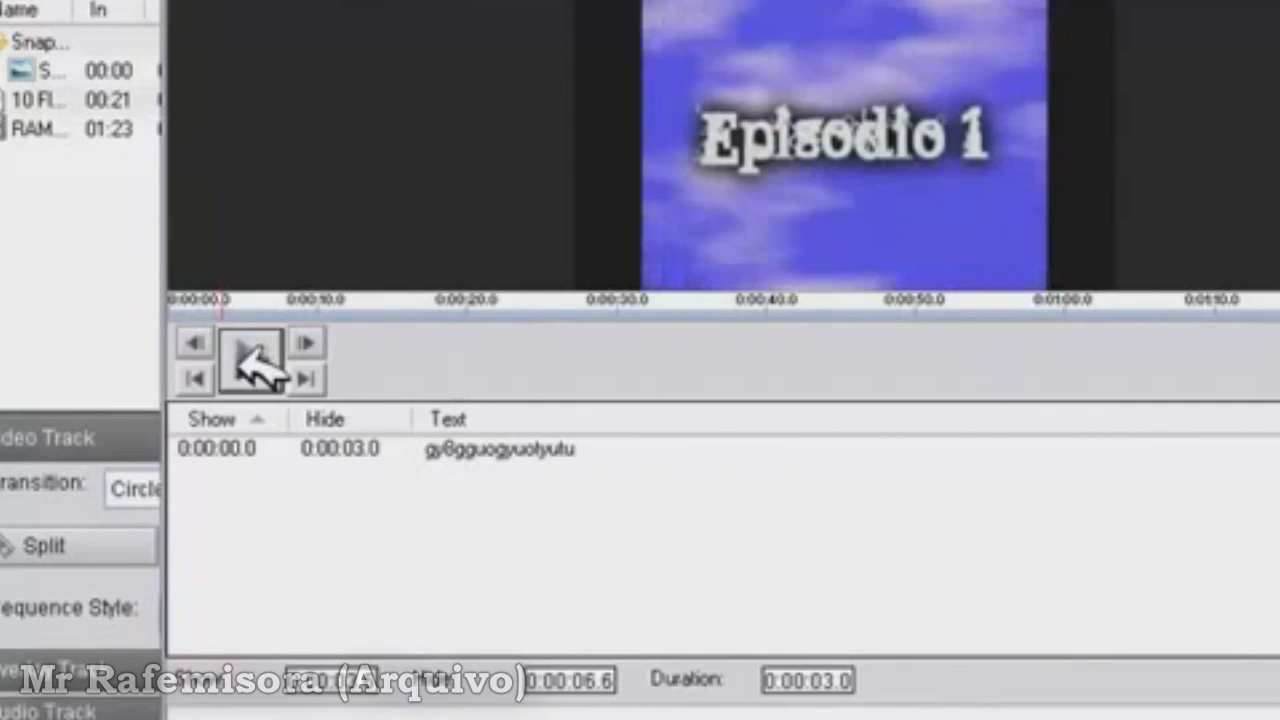
Step: Add a second subtitle reading "buipuyby" from 0:00:13.0 to 0:00:16.0, scrub further along the sequence, and close the subtitle editor
drag(252, 306, 318, 302)
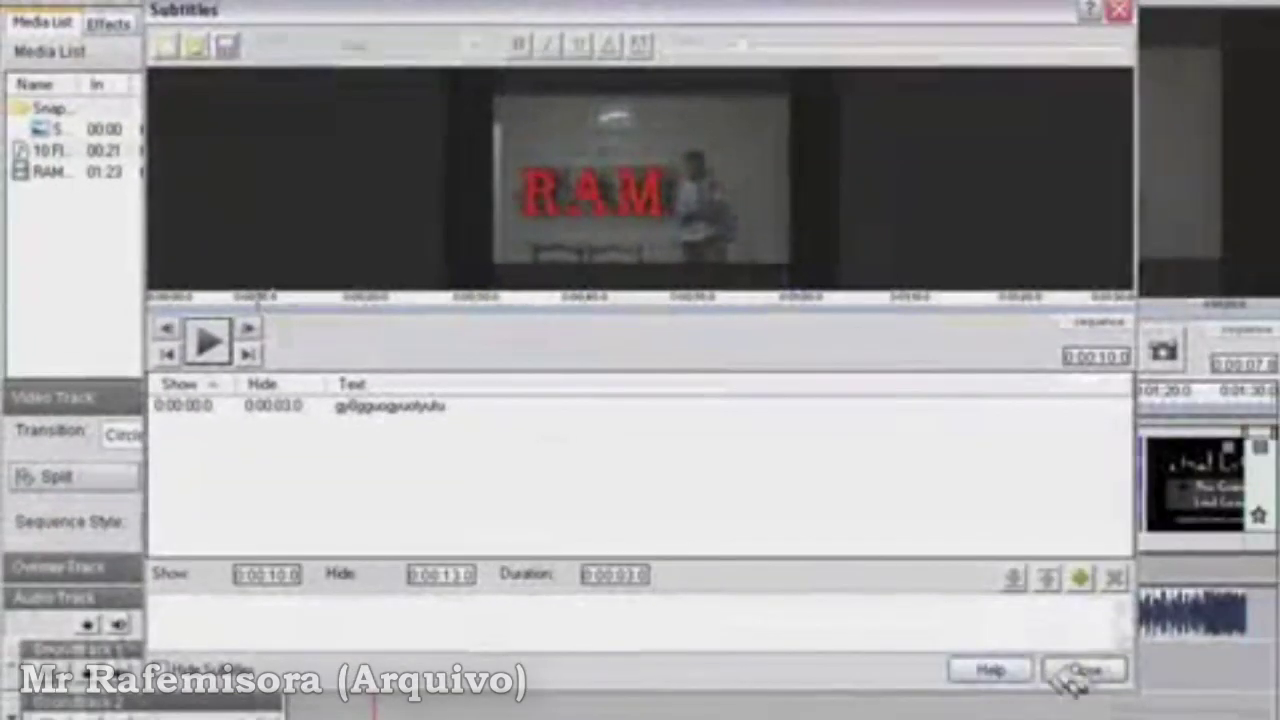
click(1112, 580)
click(270, 630)
text(bujiu)
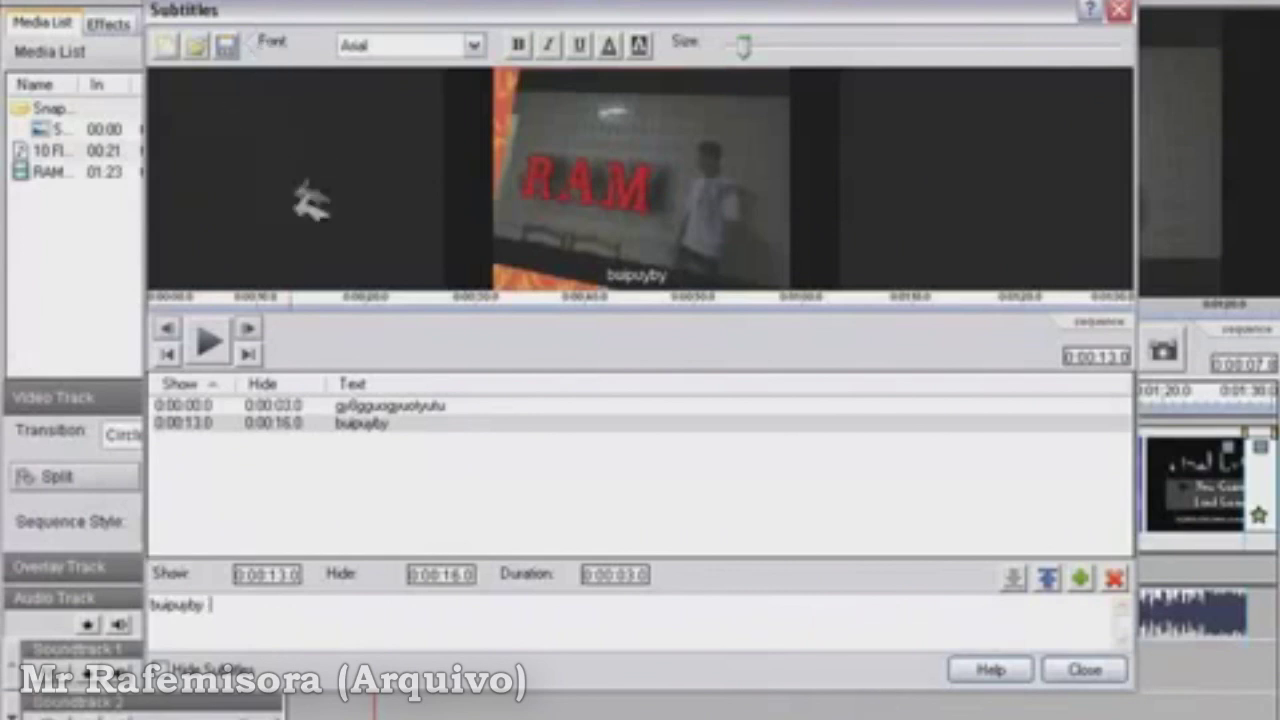
drag(305, 290, 666, 298)
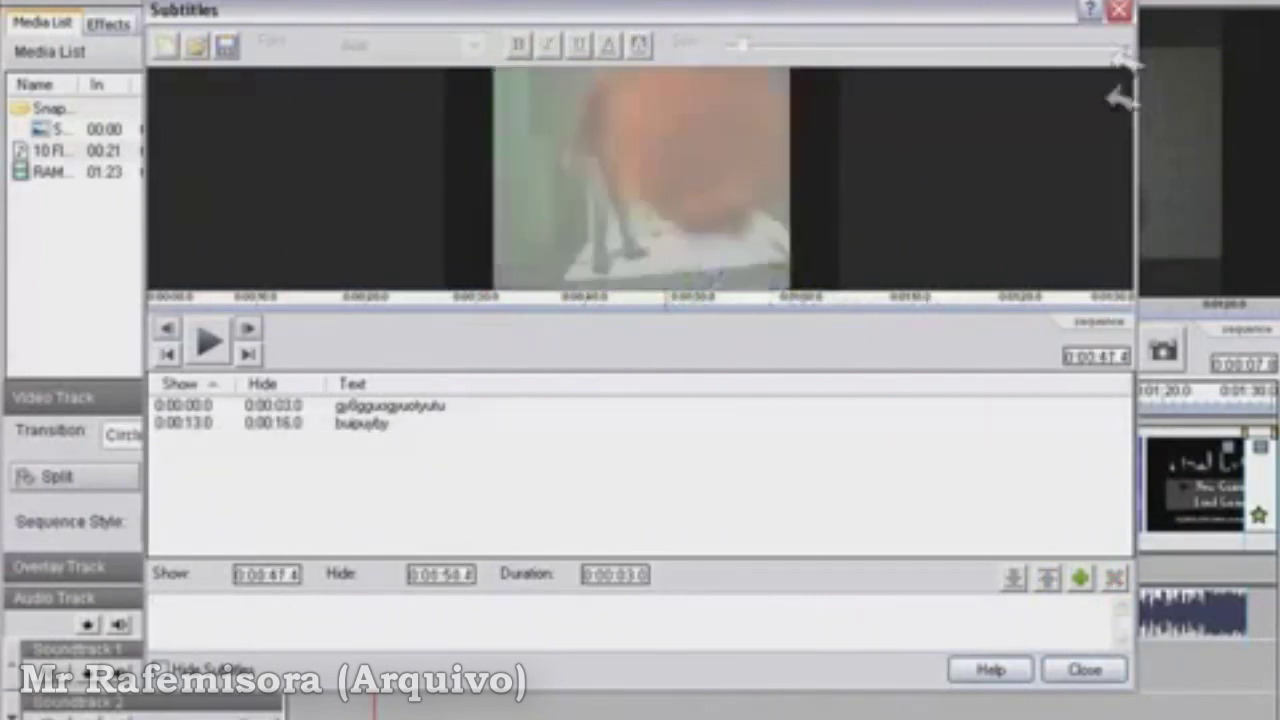
click(1119, 11)
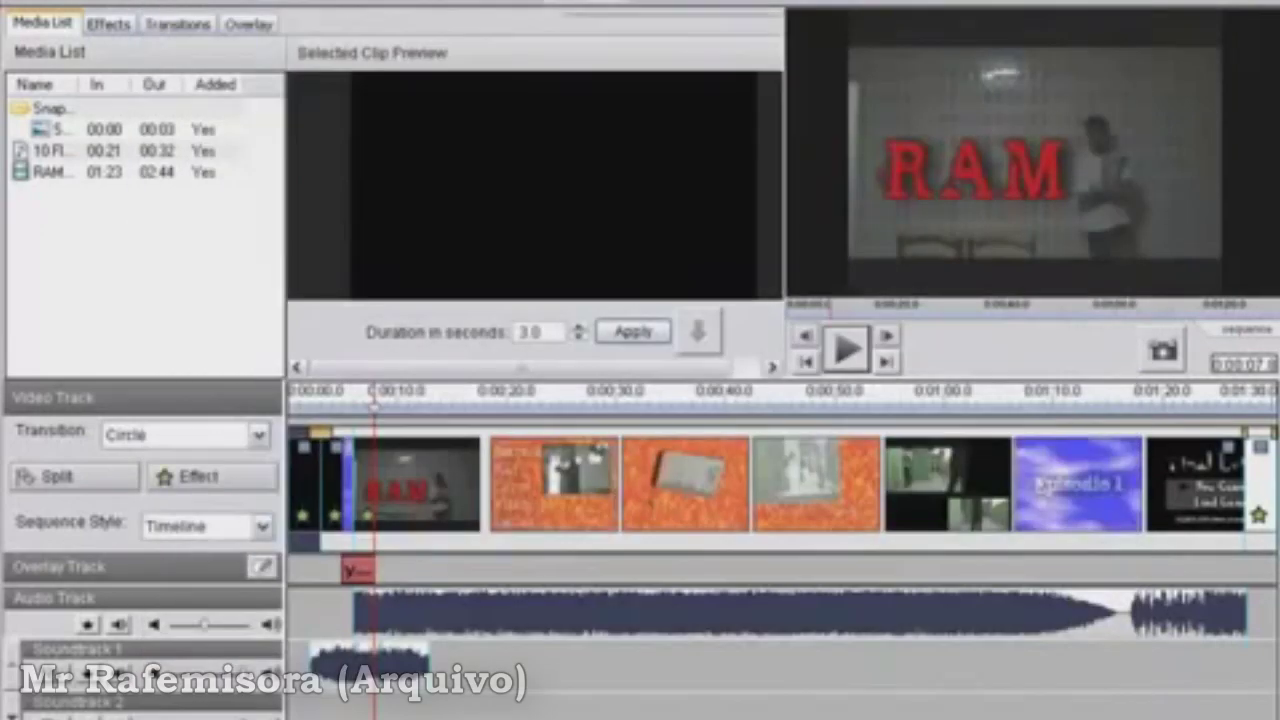
Step: Open the movie output setup, look through the available output types, and choose YouTube
click(584, 2)
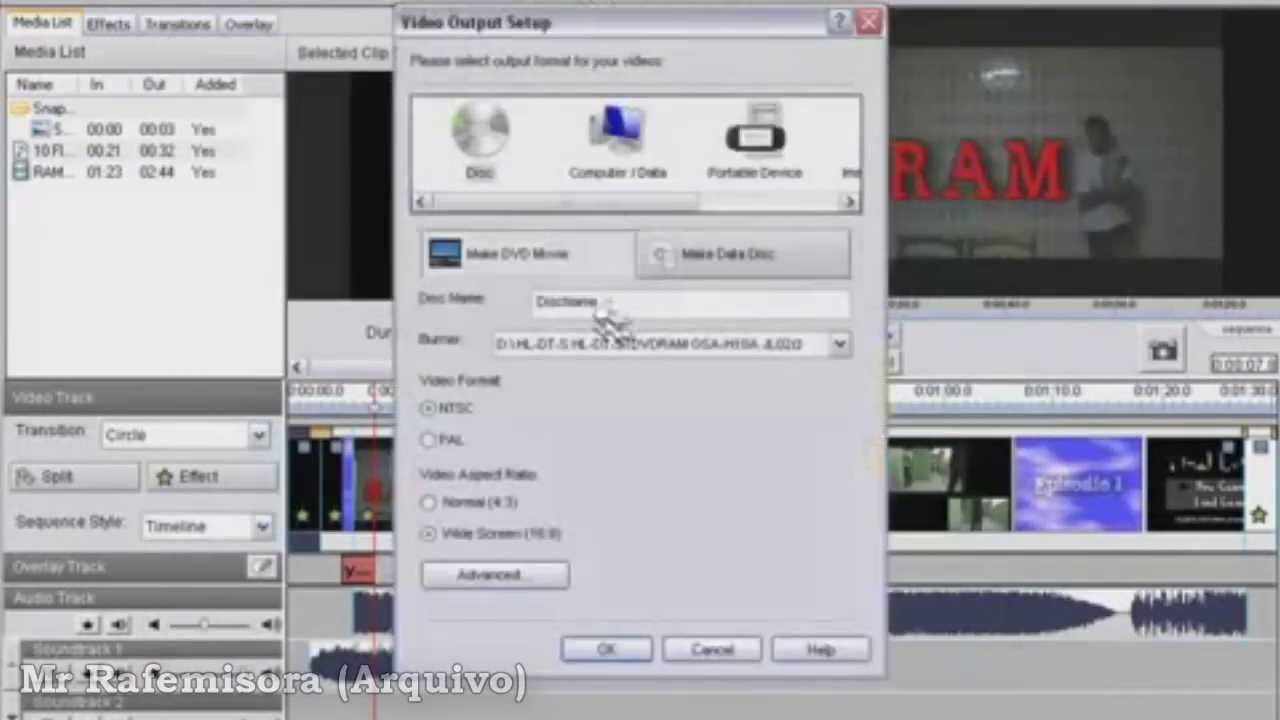
drag(506, 200, 766, 186)
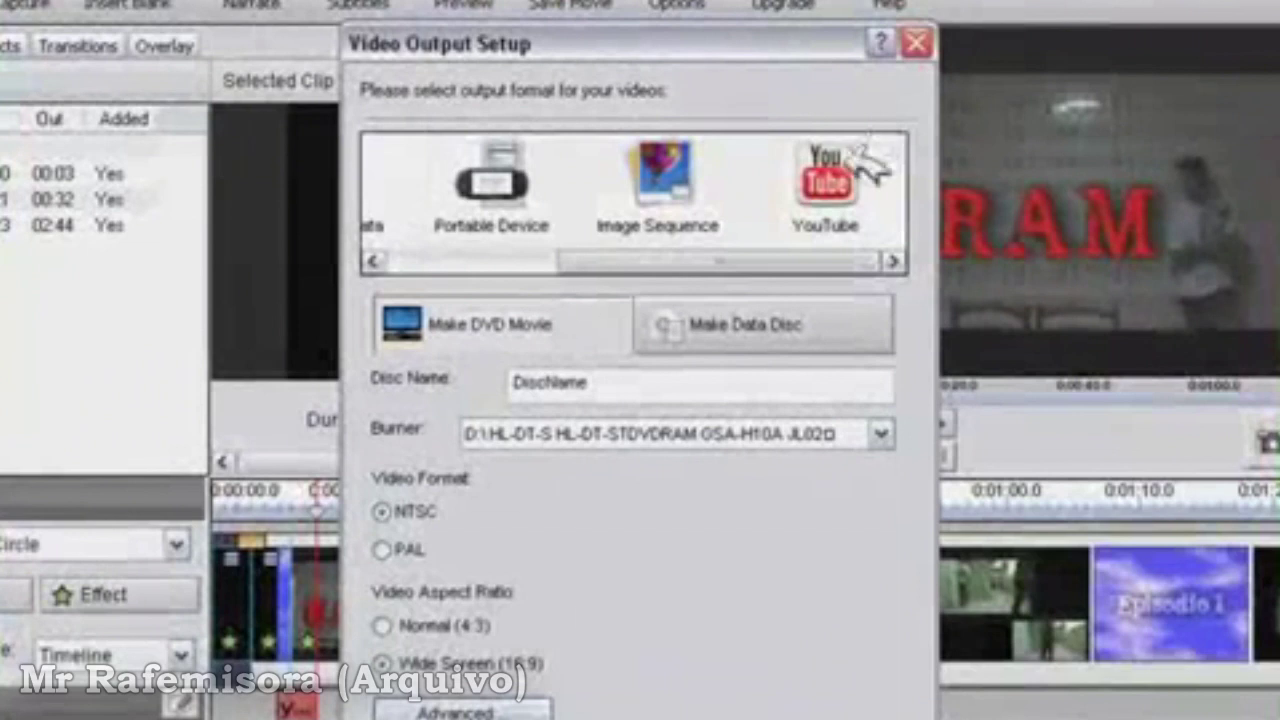
click(799, 126)
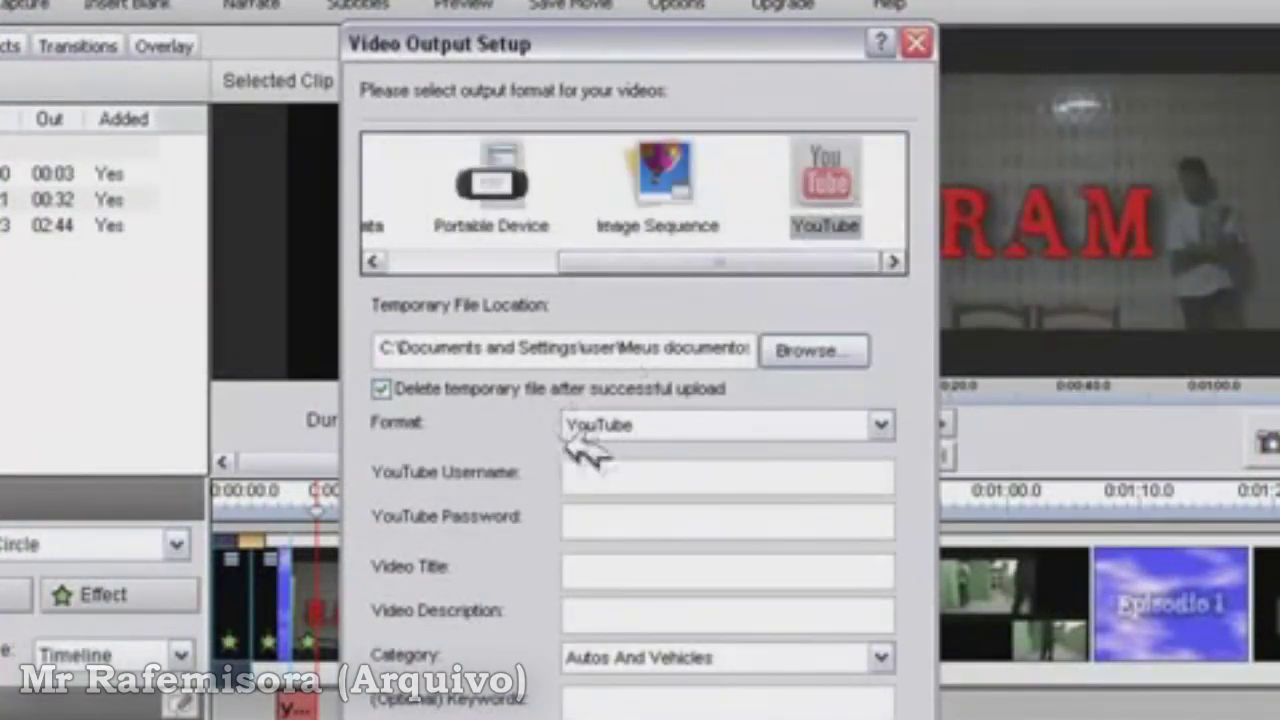
Step: Examine the YouTube upload fields, including the category and format choices, and close the output setup without exporting
click(584, 468)
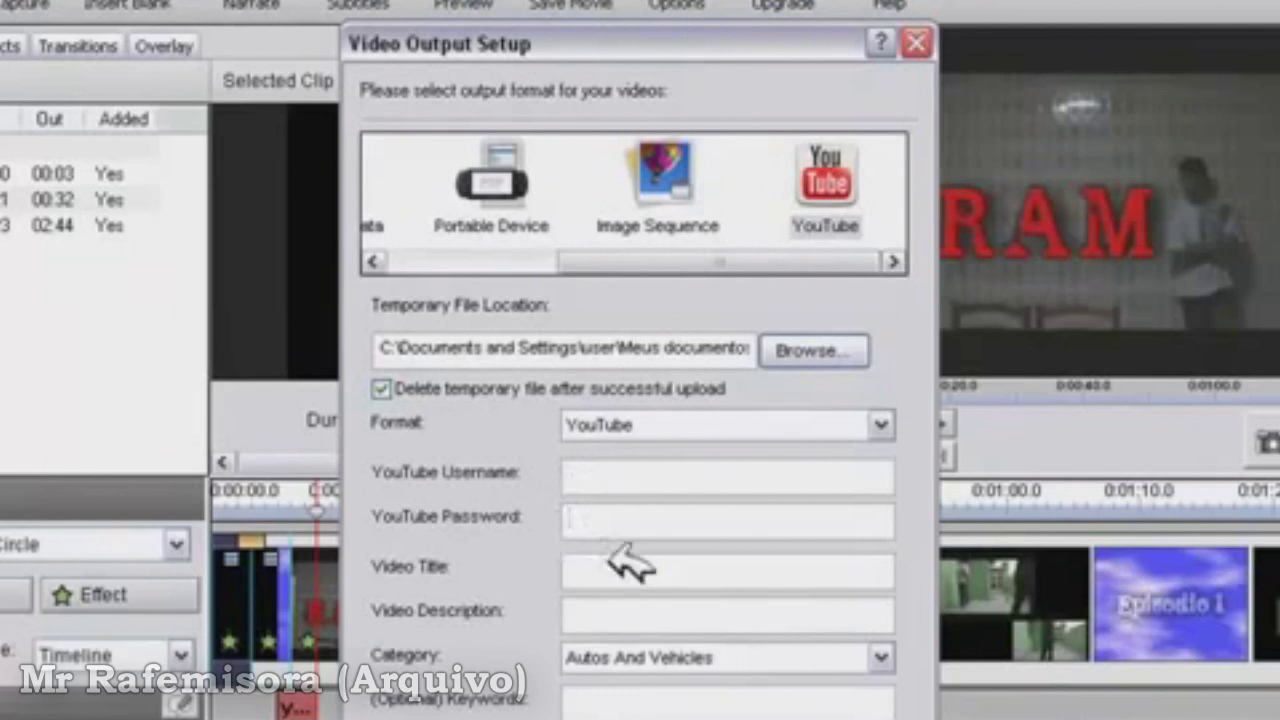
click(610, 655)
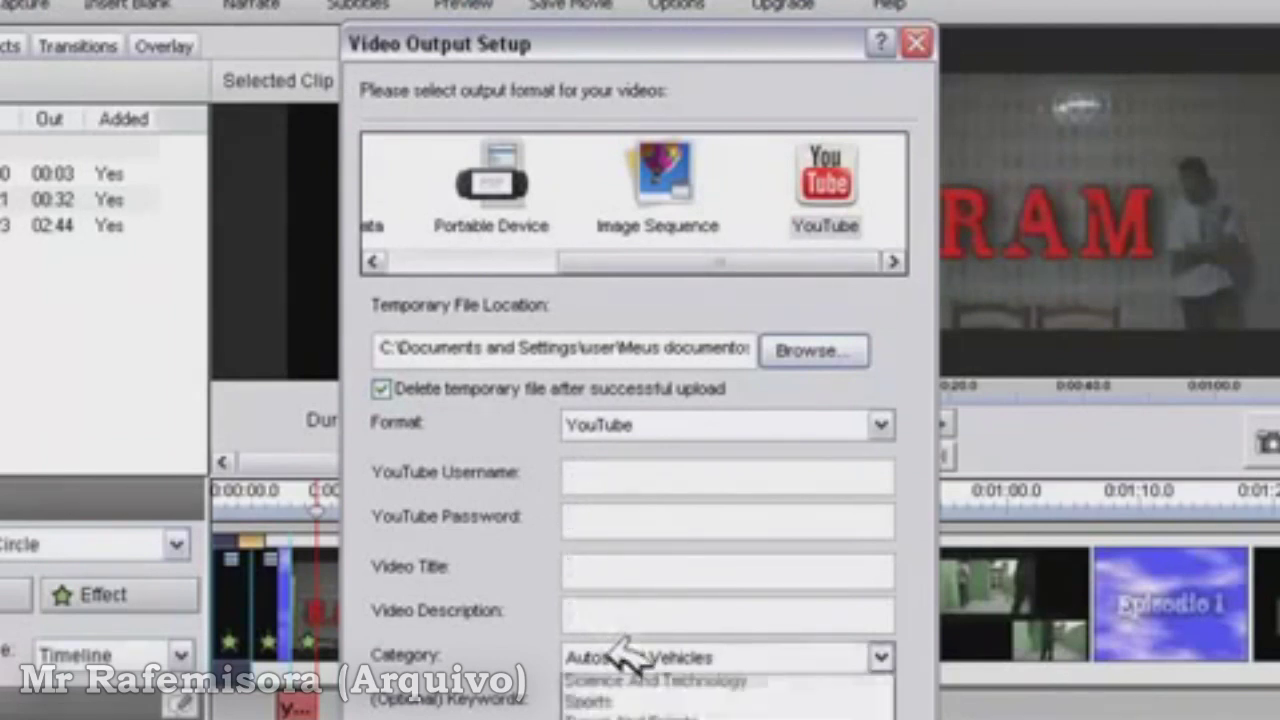
click(515, 645)
click(600, 690)
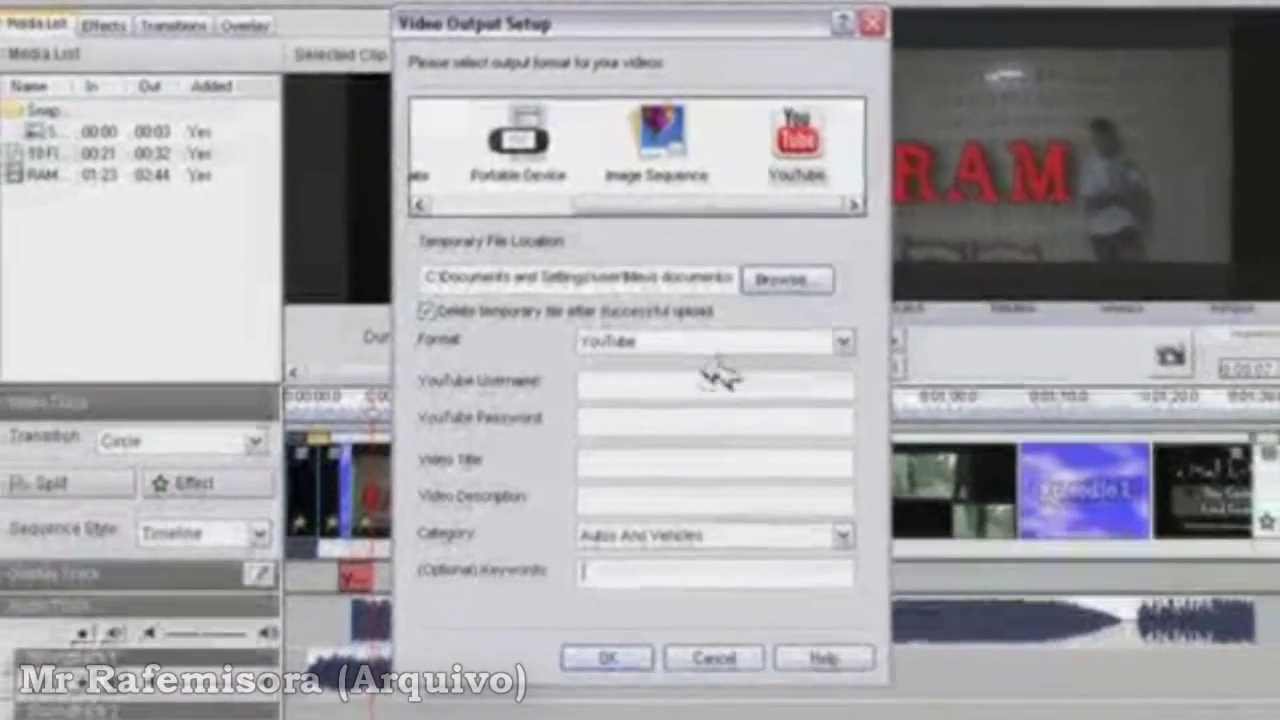
click(736, 429)
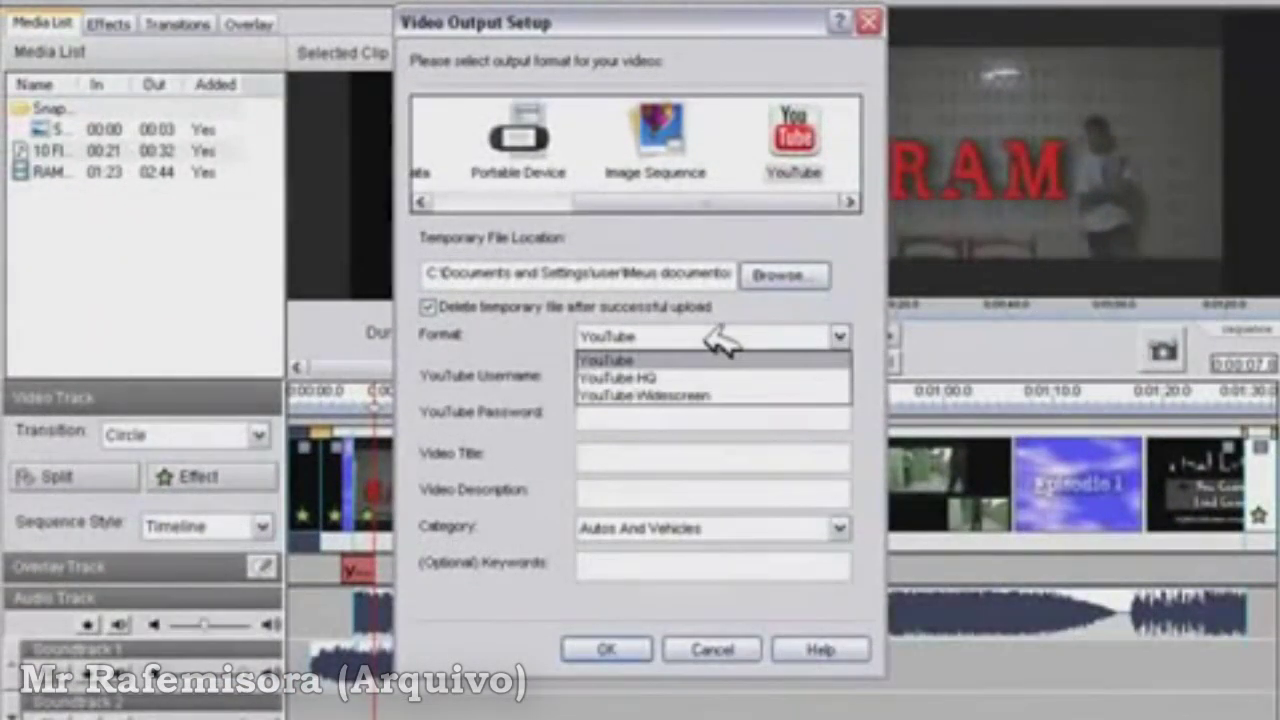
click(560, 432)
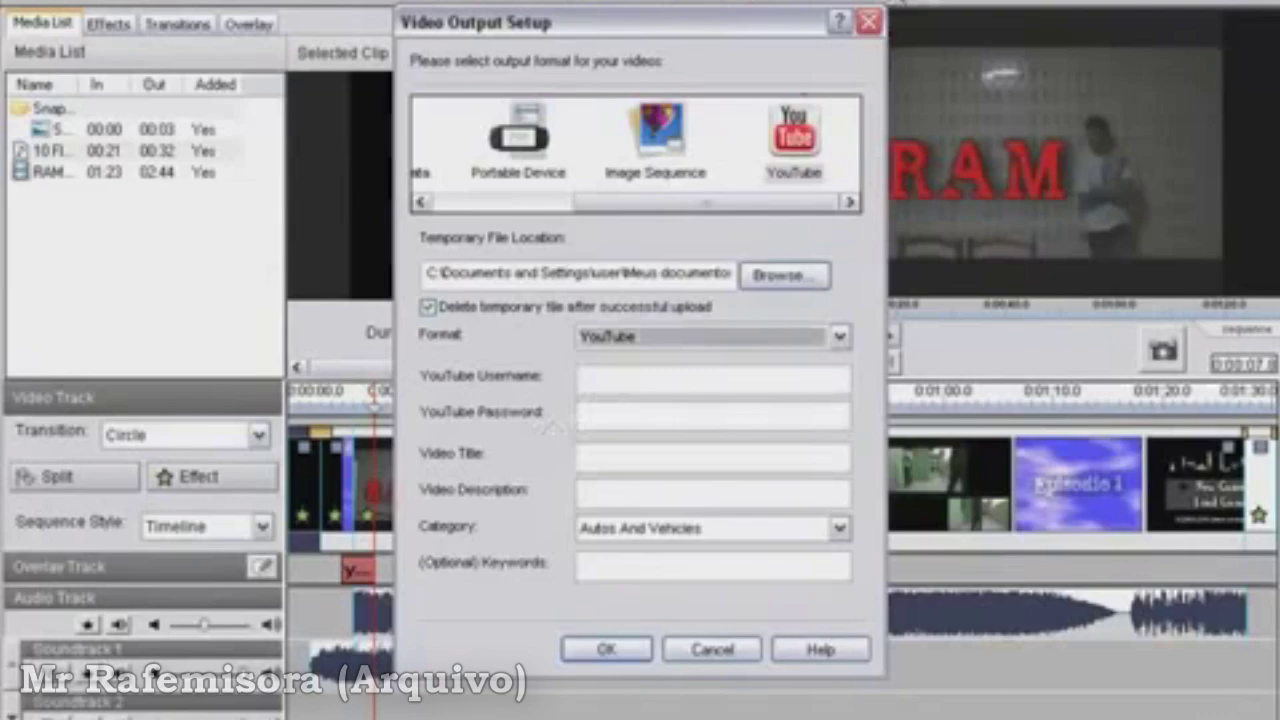
click(868, 20)
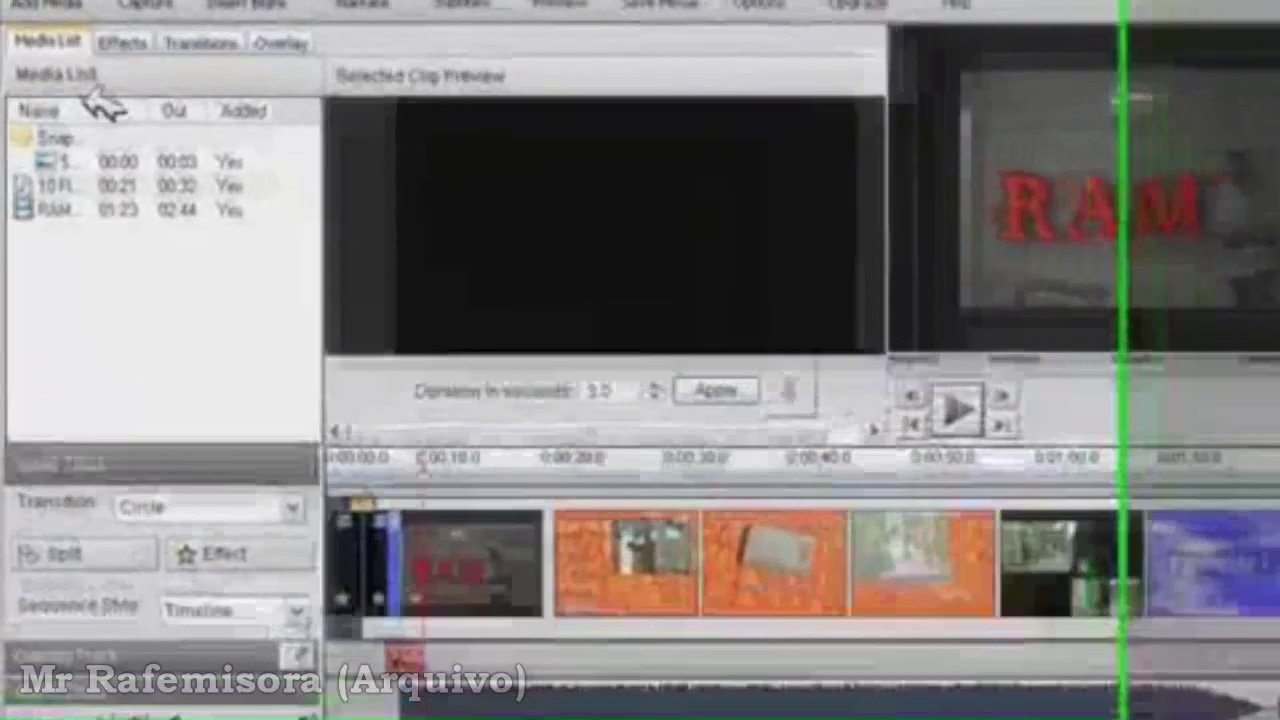